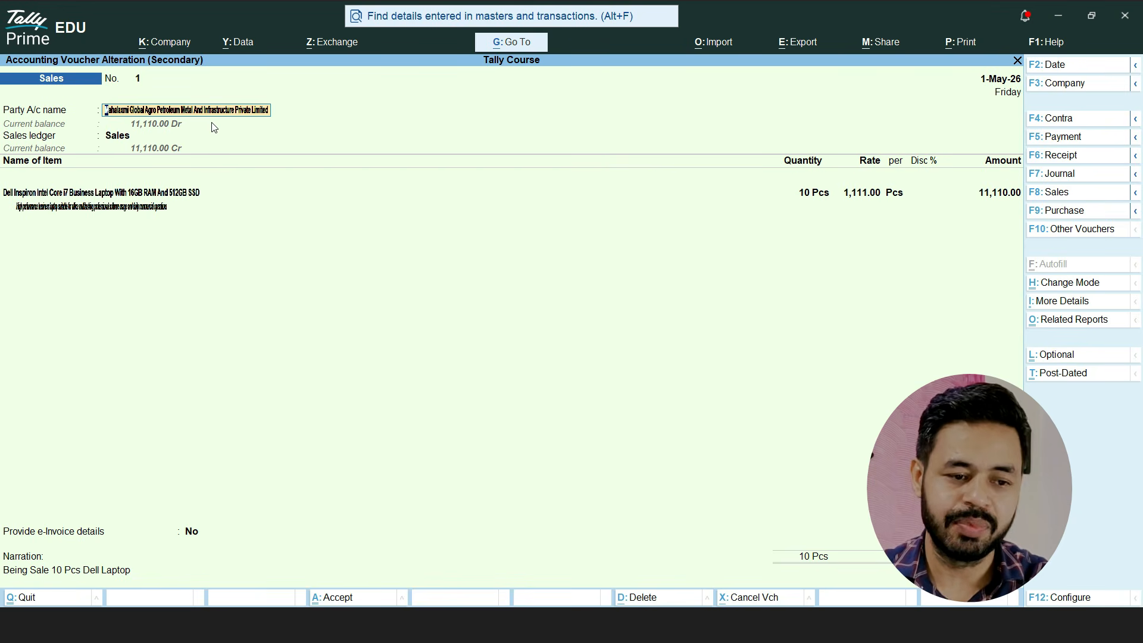
Open the Sales ledger's vouchers in the Tally Tutorial And Accounting Services company and open the 26-Apr-26 sales voucher
left_click(144, 210)
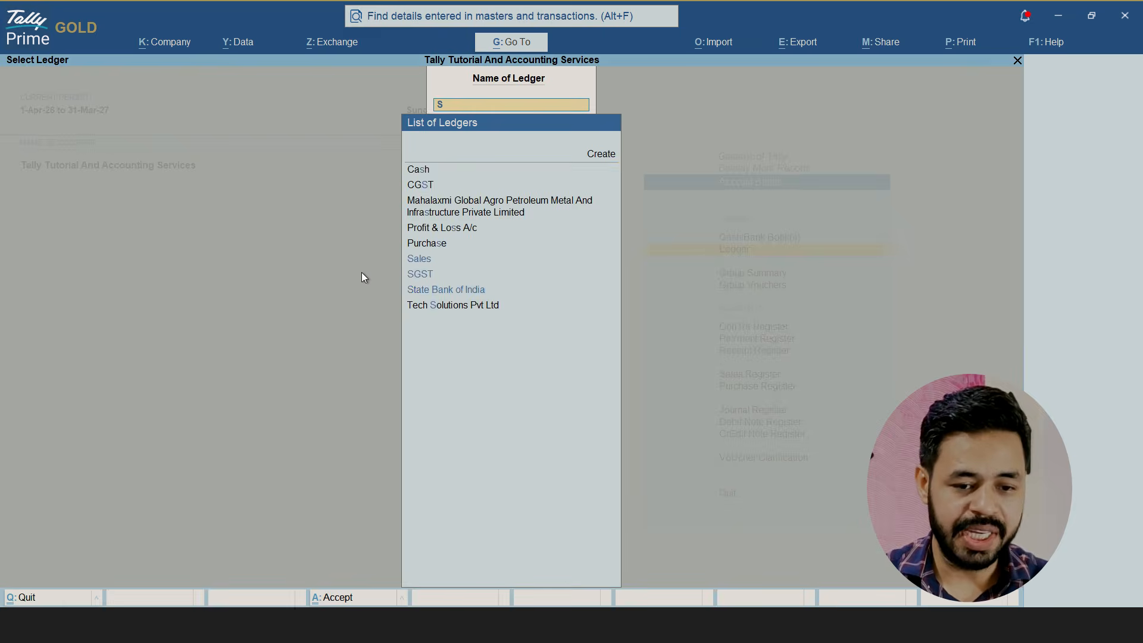
type("SALE")
key("Return")
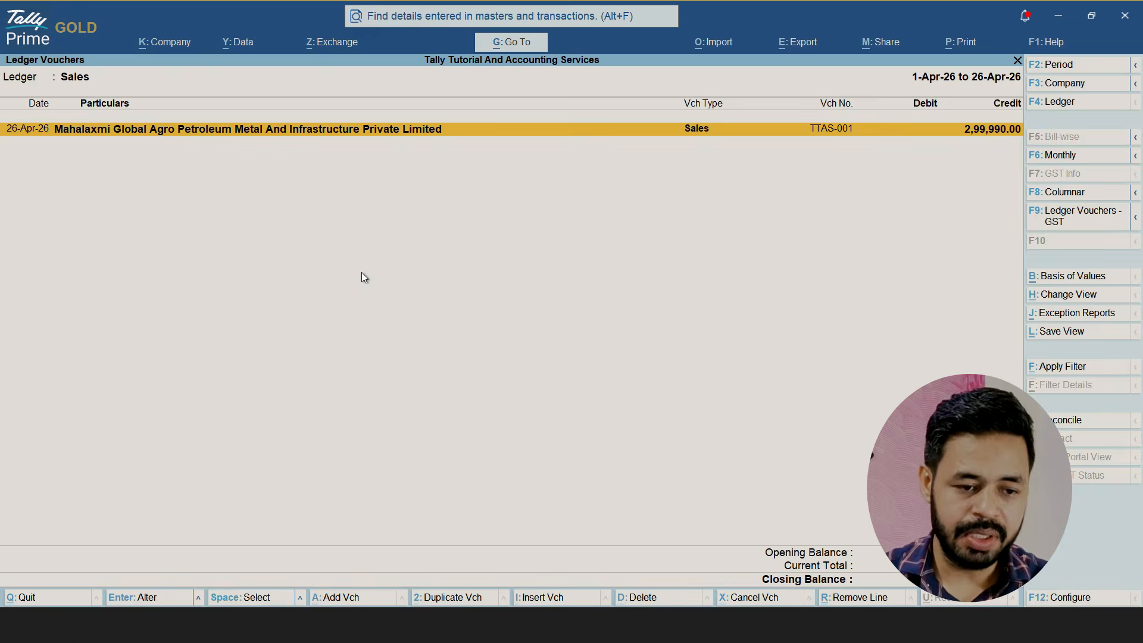
key("Return")
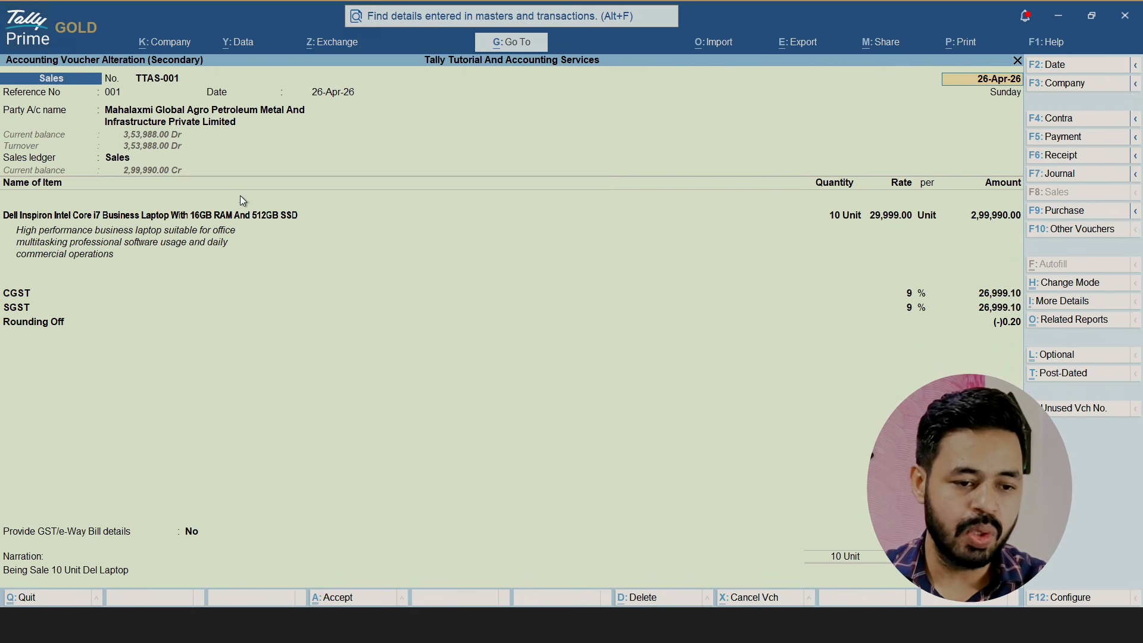
Examine how the long party name and the laptop's item description wrap within the sales voucher
left_click(142, 113)
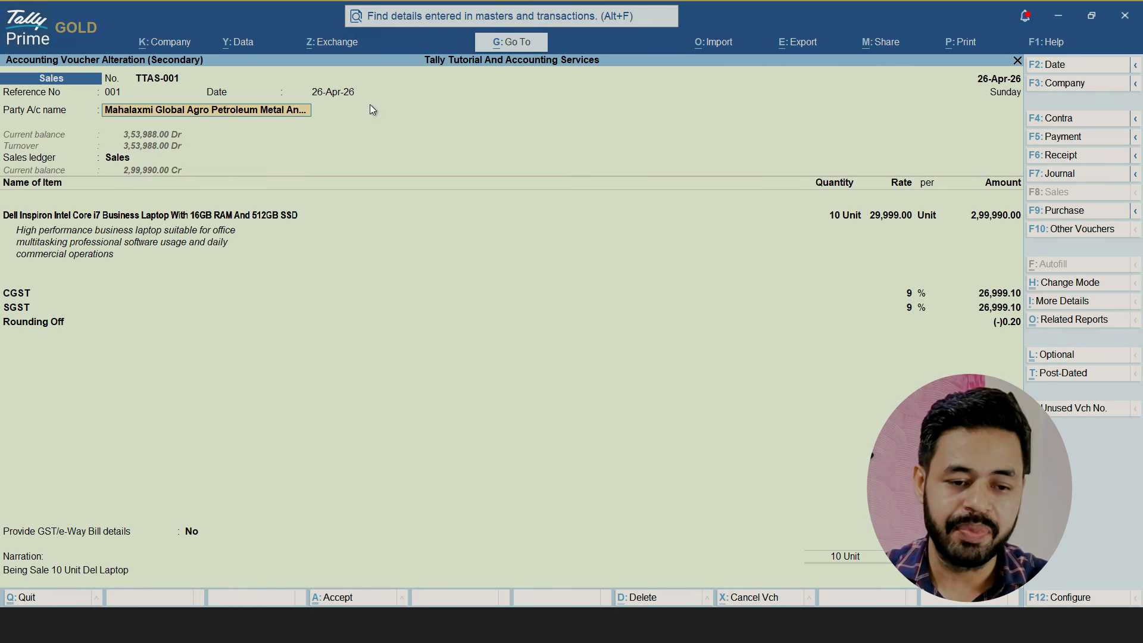
left_click(343, 94)
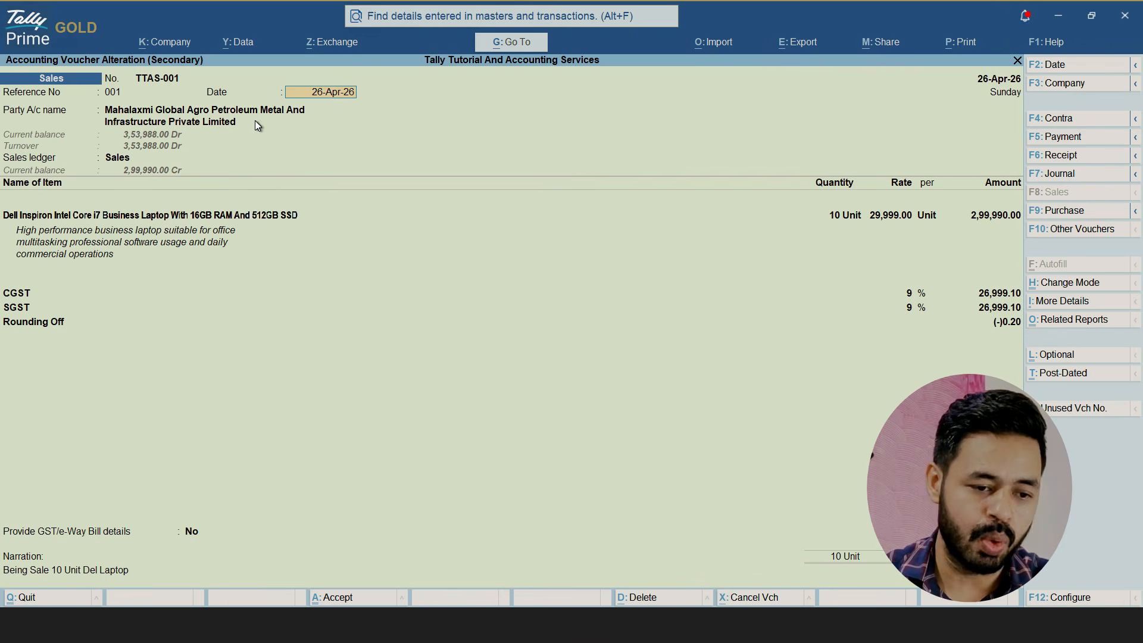
left_click(66, 237)
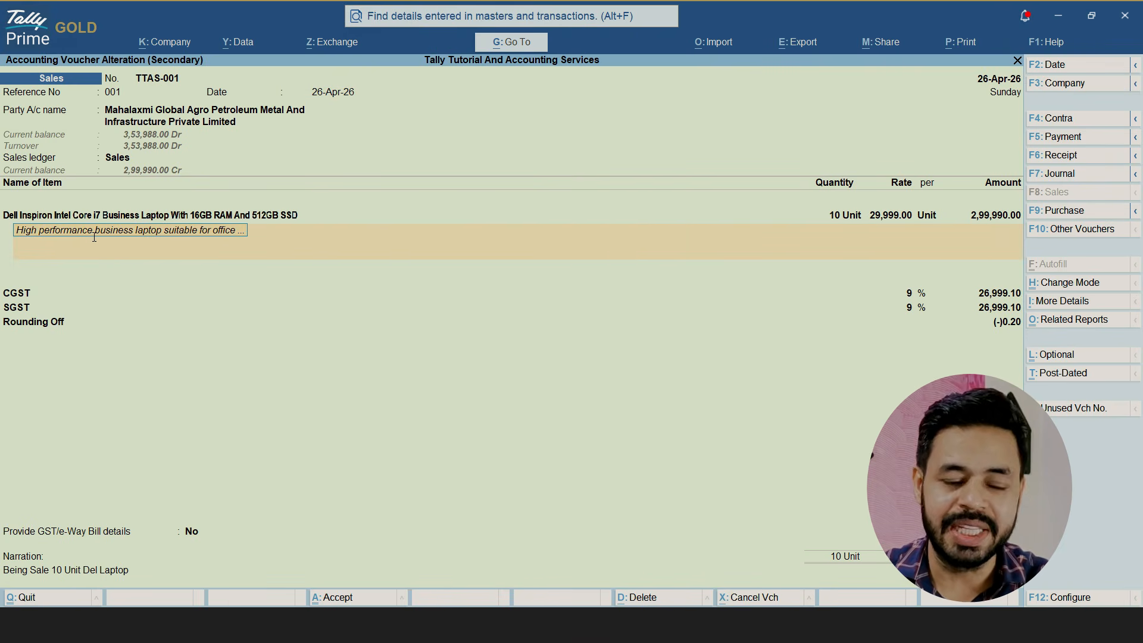
key("Return")
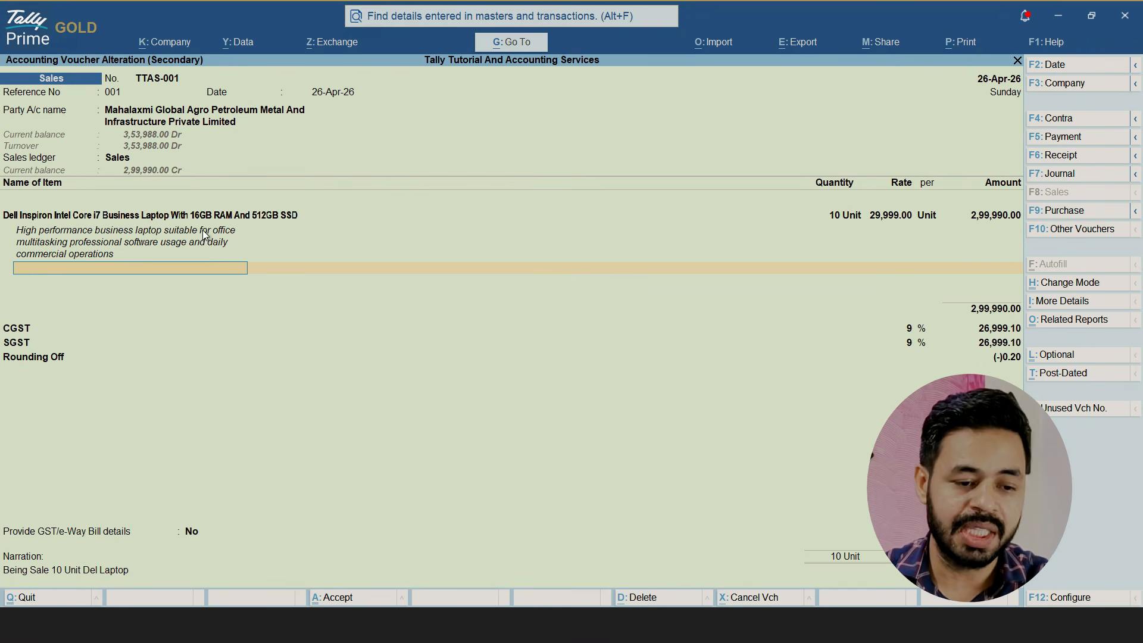
left_click(135, 243)
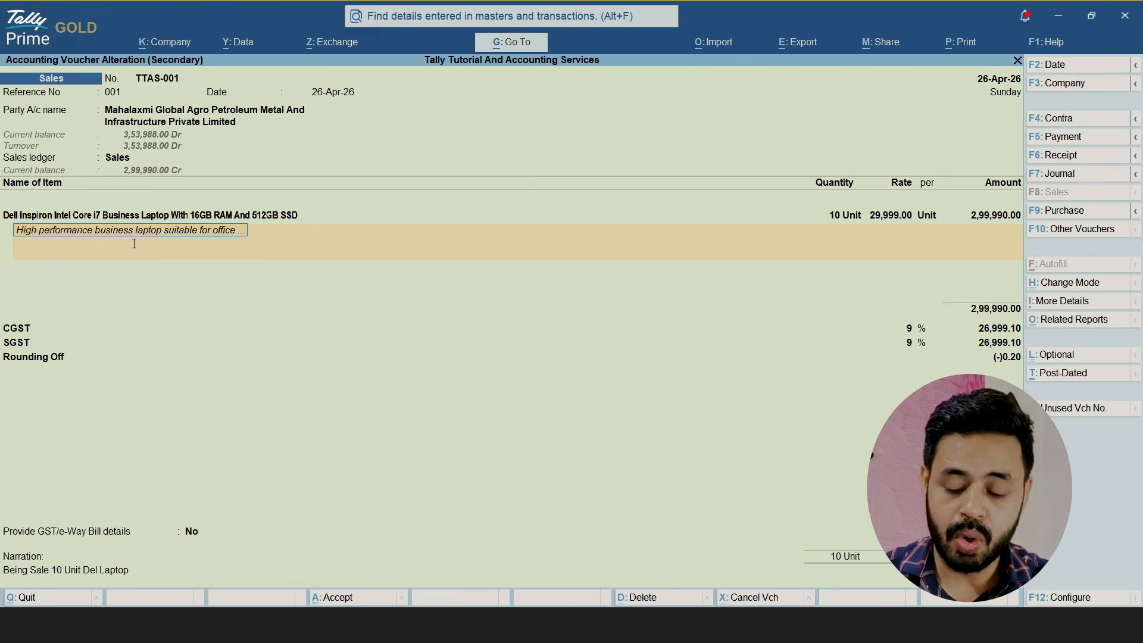
key("Return")
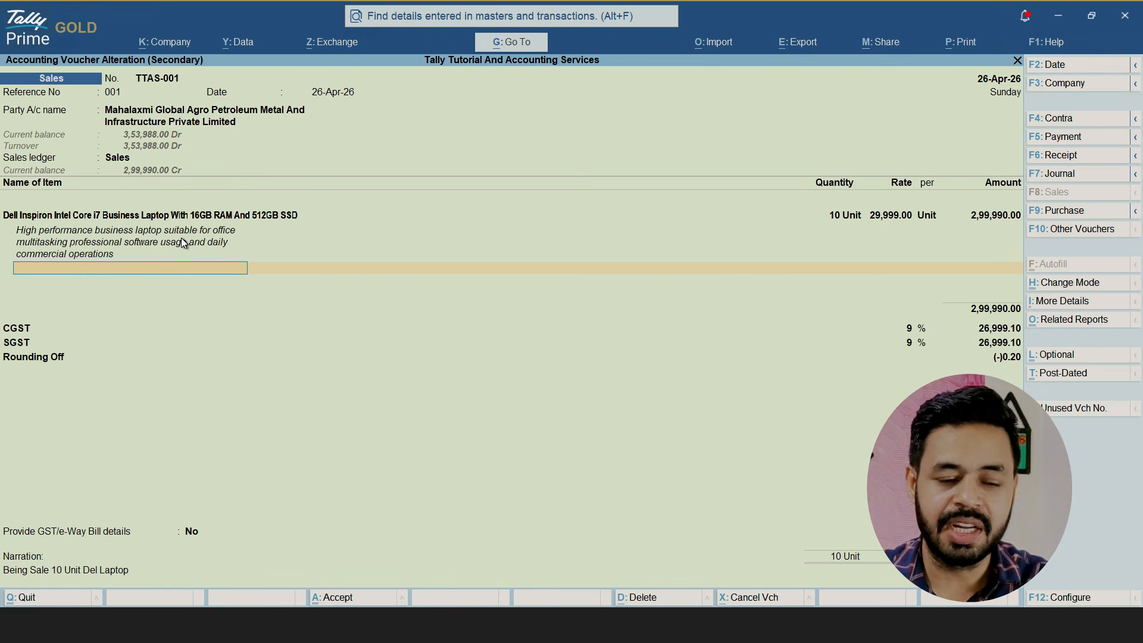
left_click(225, 123)
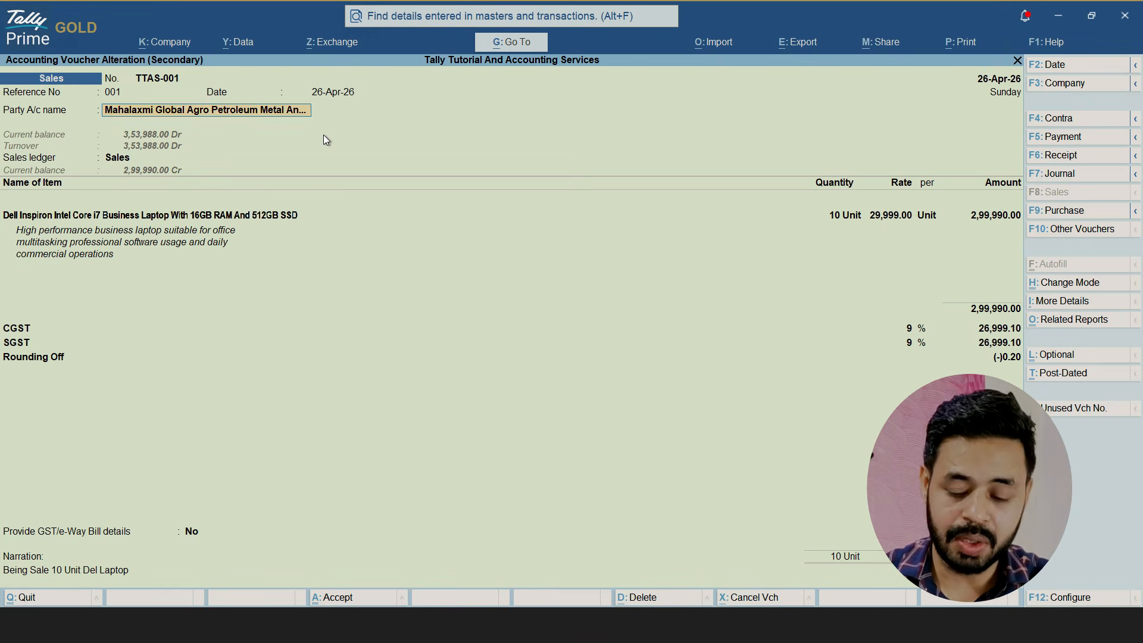
key("BackSpace")
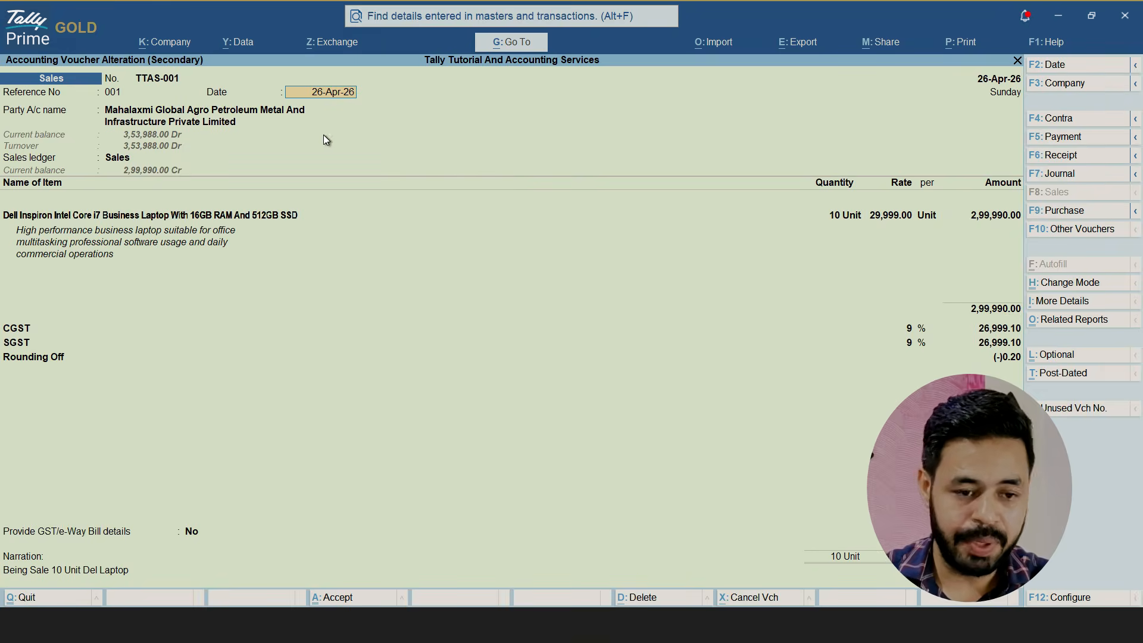
key("Return")
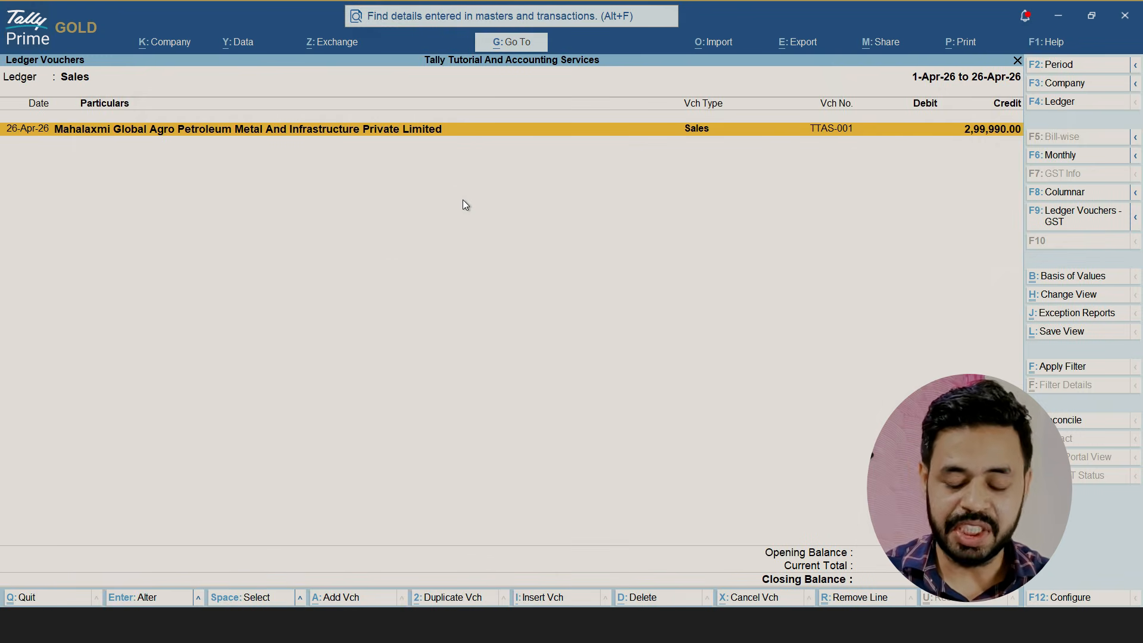
Reopen the 26-Apr-26 sales voucher, start printing it and open the invoice template selection
key("Return")
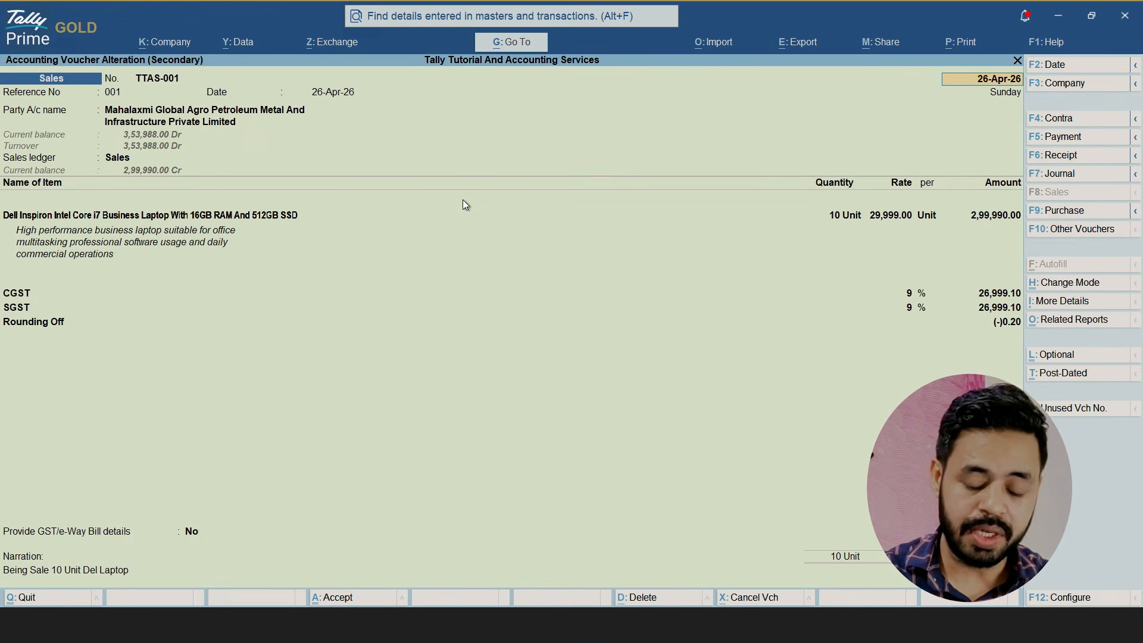
key("ctrl+p")
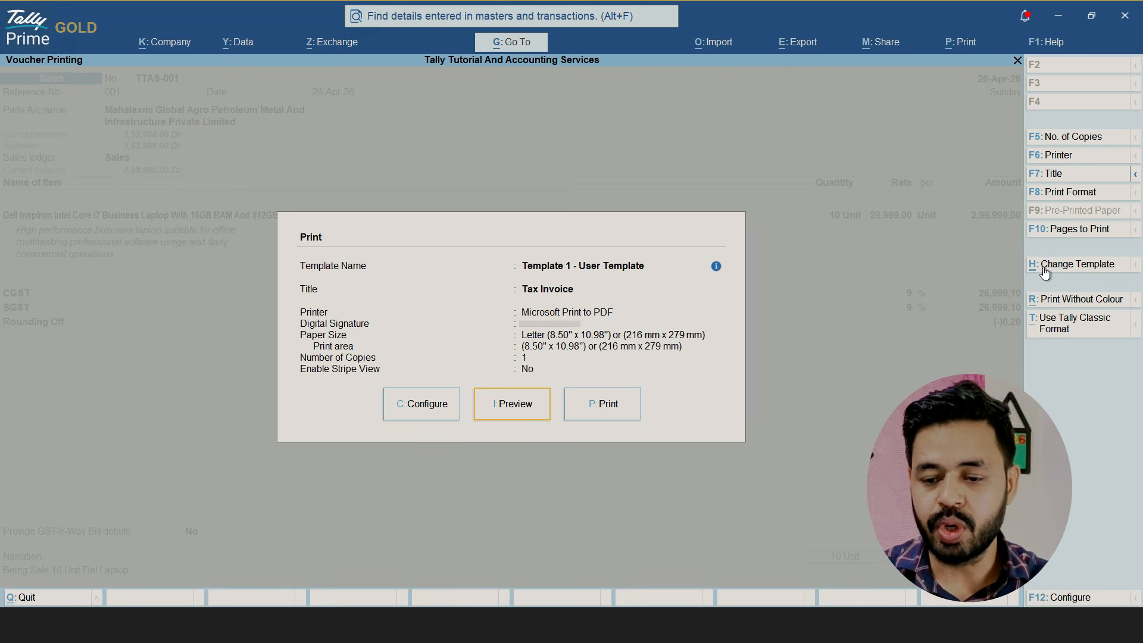
left_click(1088, 266)
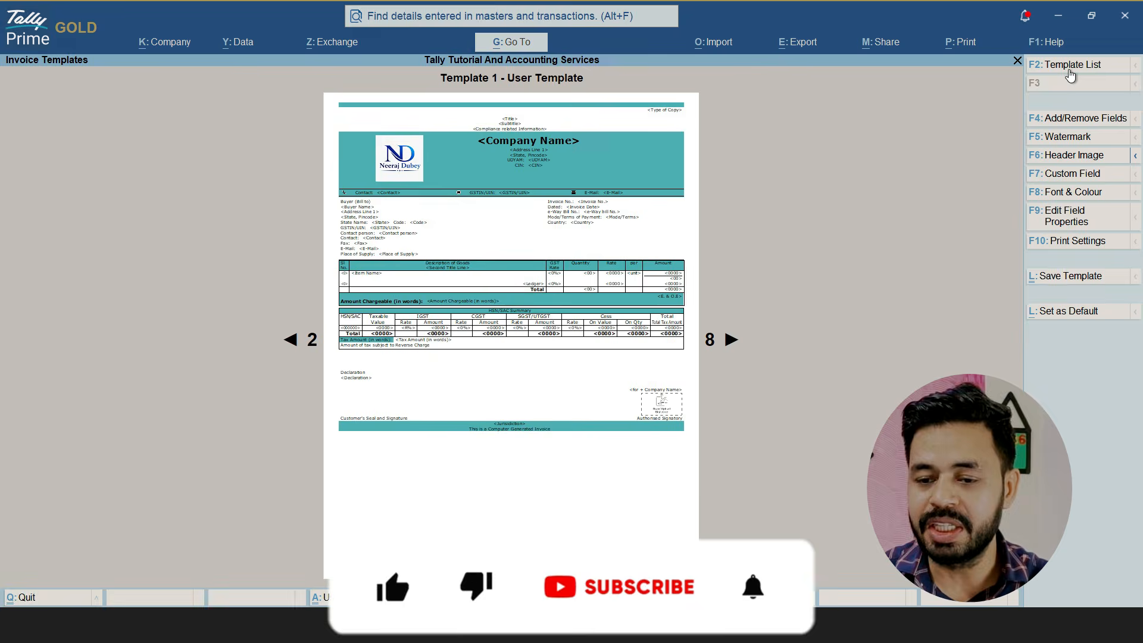
Choose the predefined Template 1 from the list of invoice templates
left_click(1069, 67)
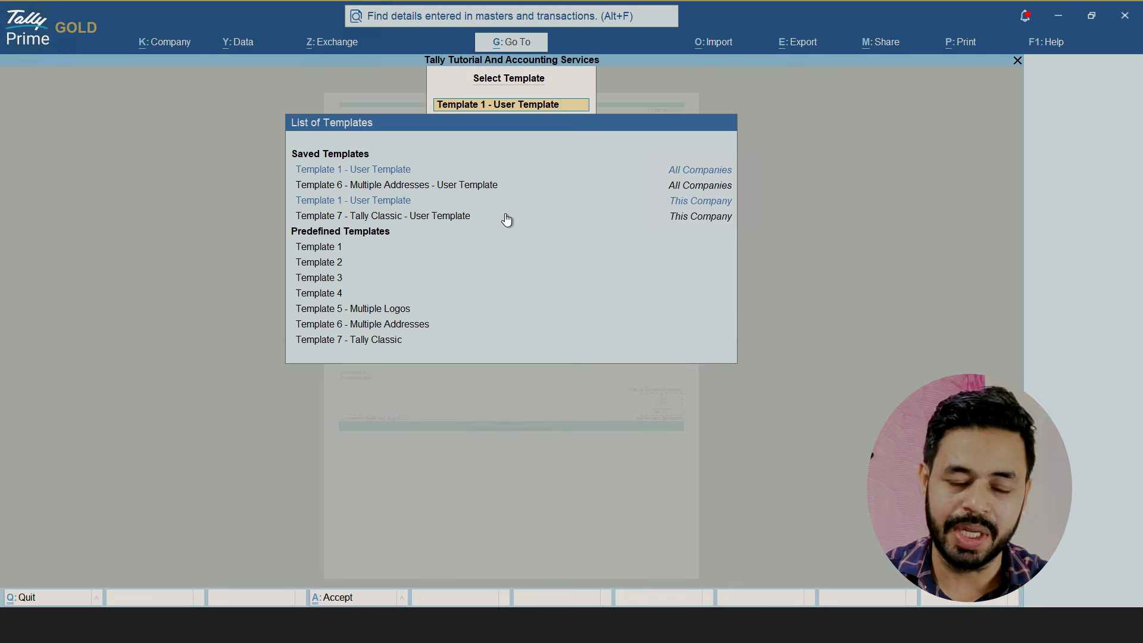
left_click(323, 252)
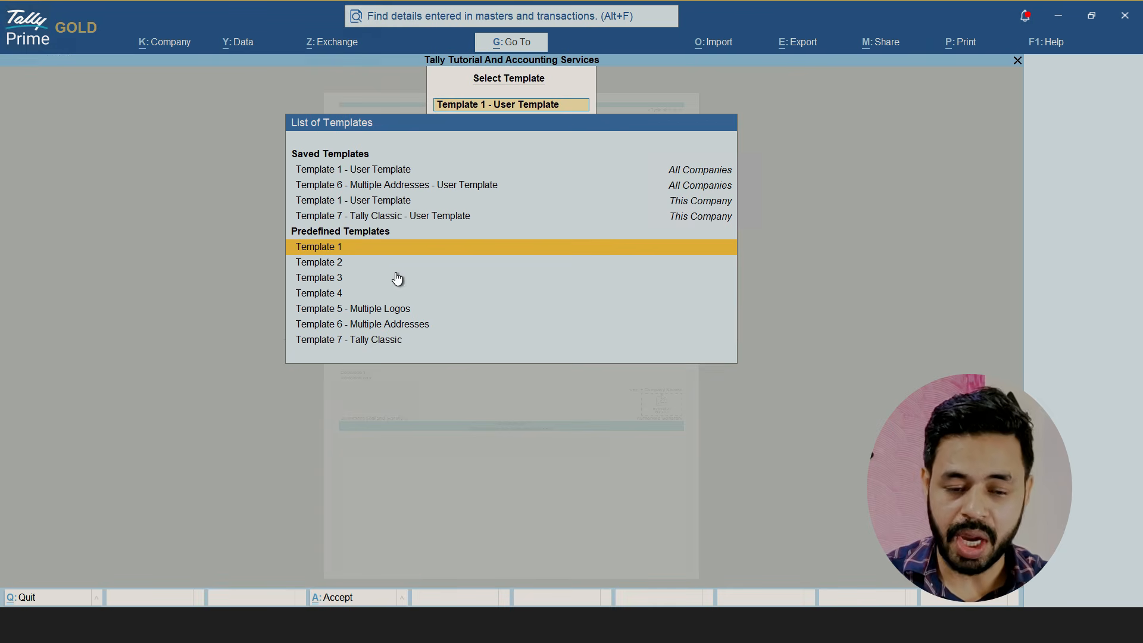
key("Return")
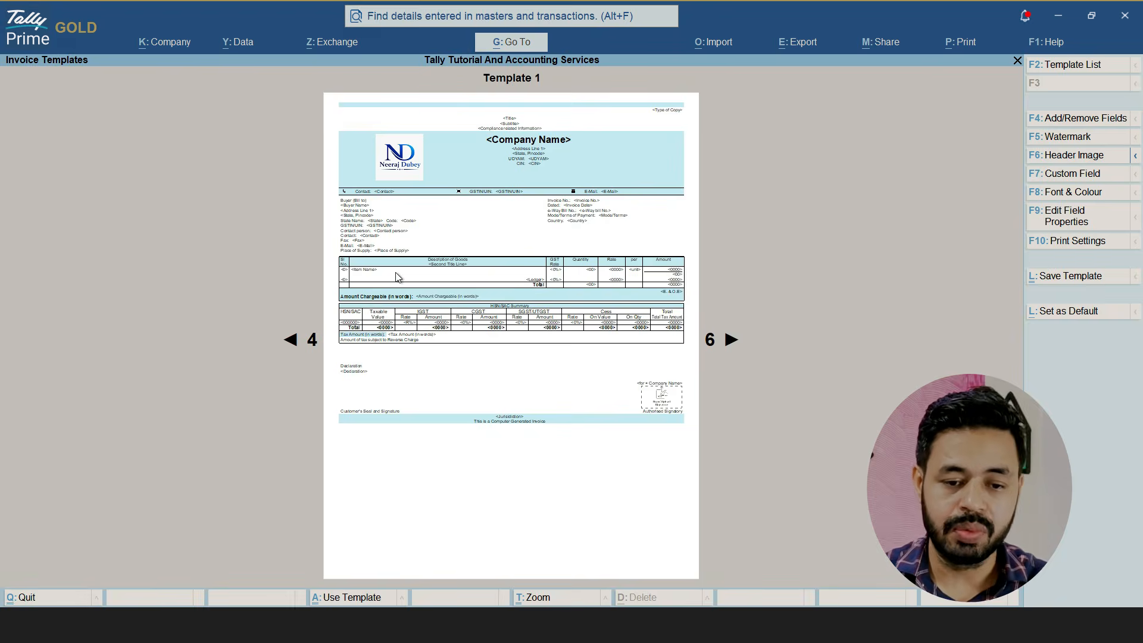
Browse the available invoice template designs and return to the predefined Template 1
left_click(731, 341)
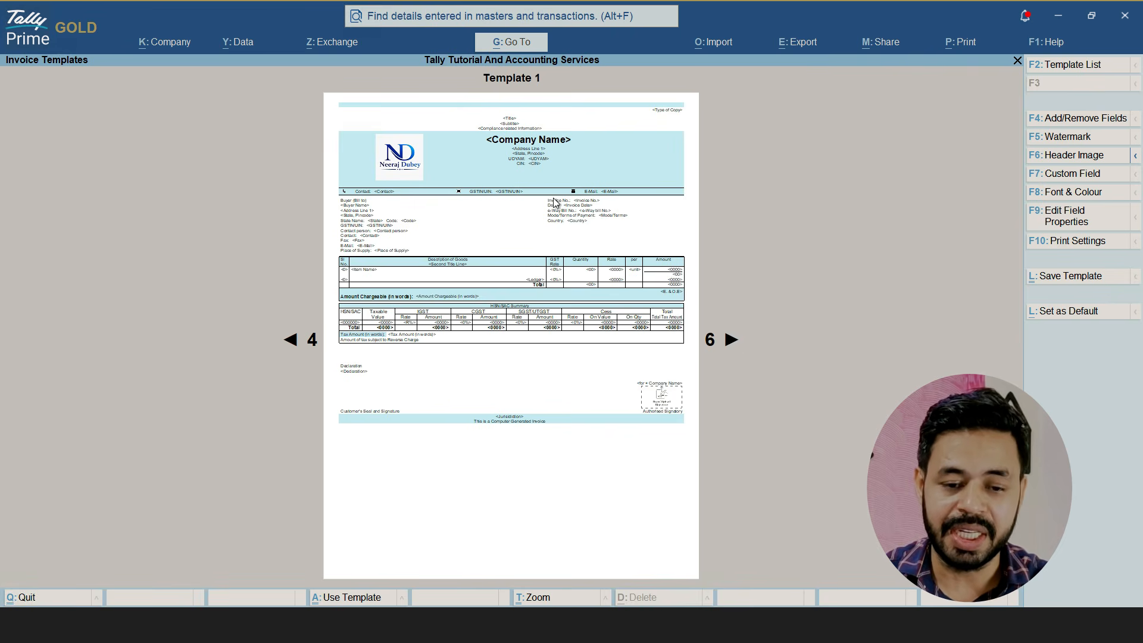
left_click(730, 339)
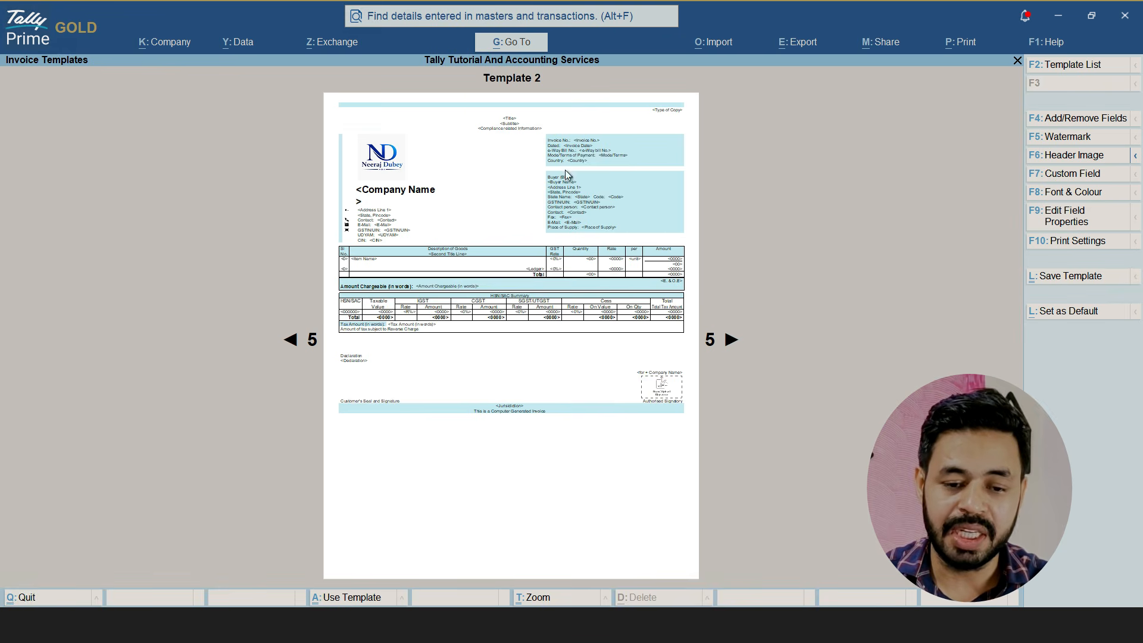
left_click(732, 340)
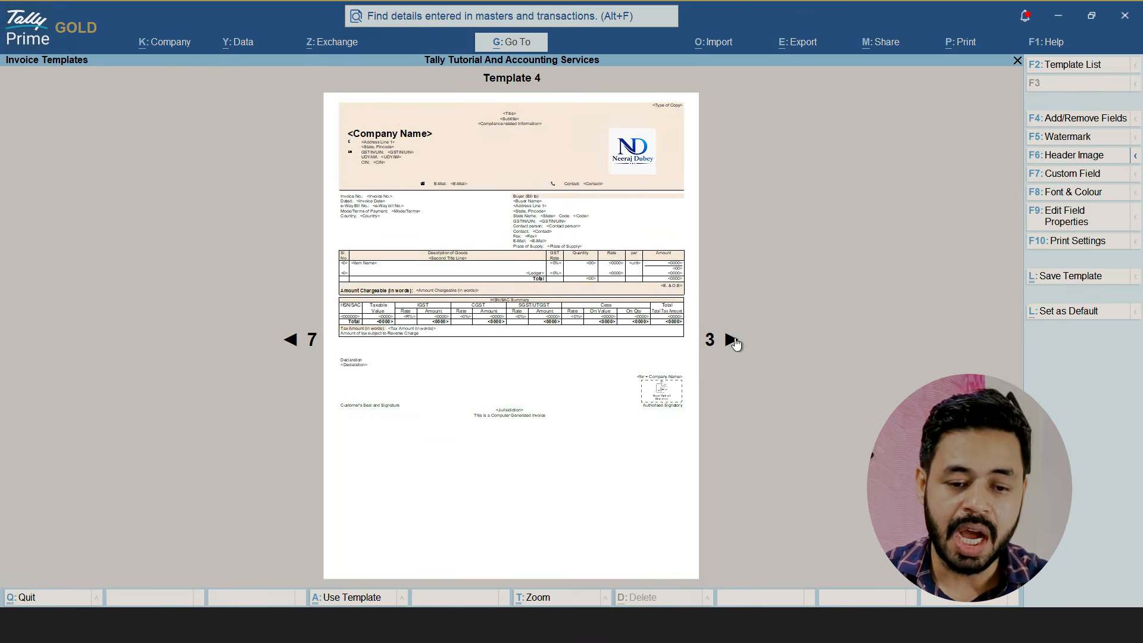
left_click(732, 339)
left_click(731, 339)
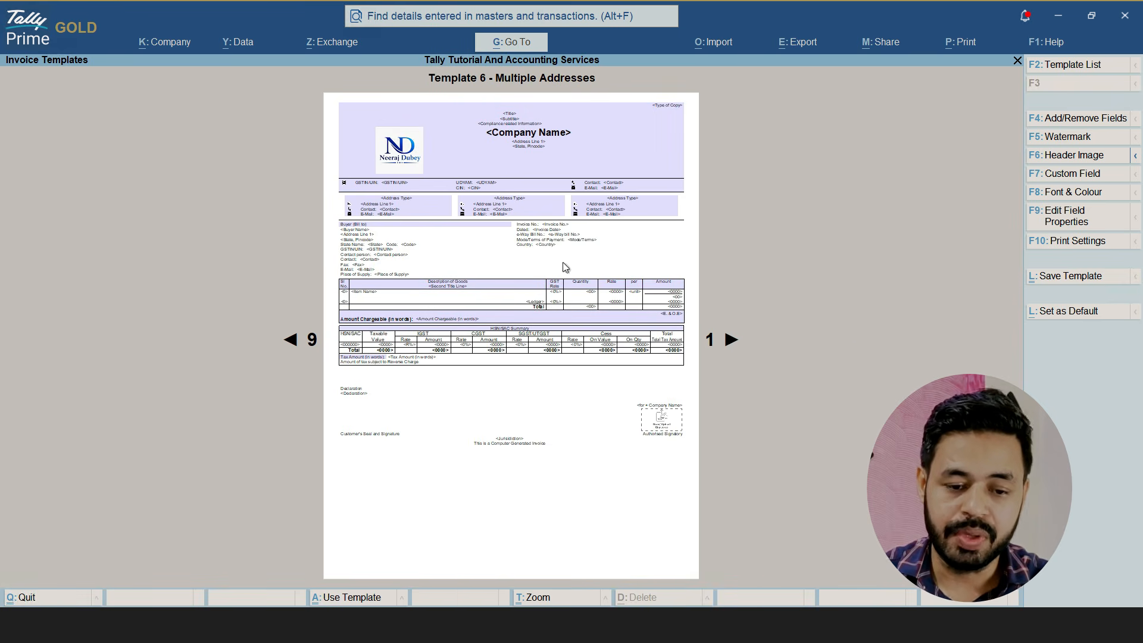
left_click(289, 346)
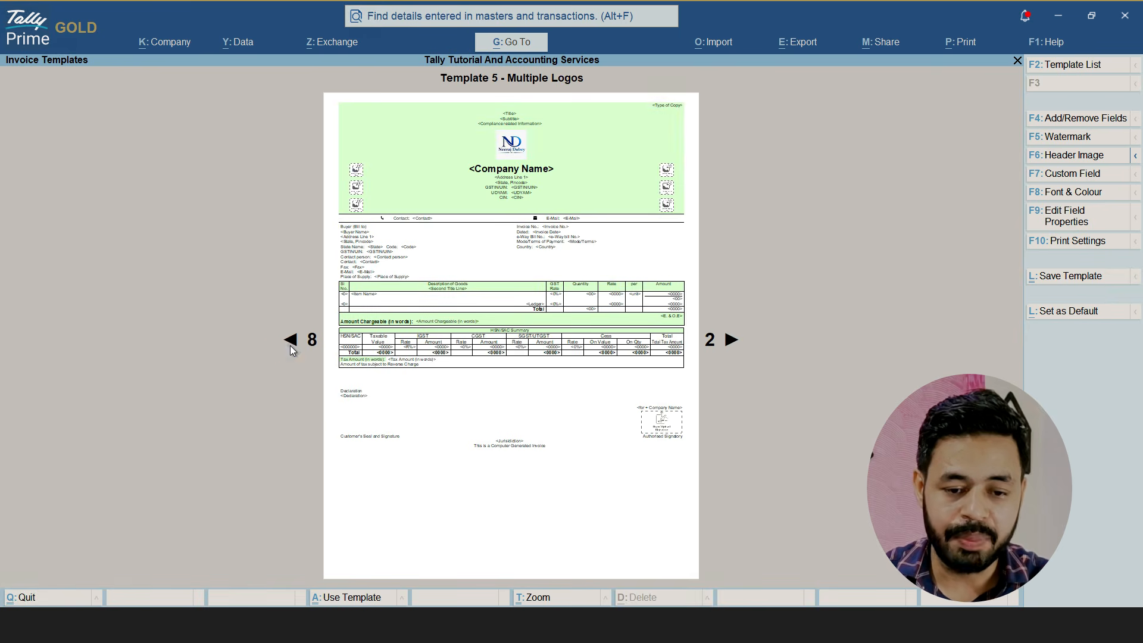
left_click(291, 346)
left_click(290, 344)
left_click(291, 344)
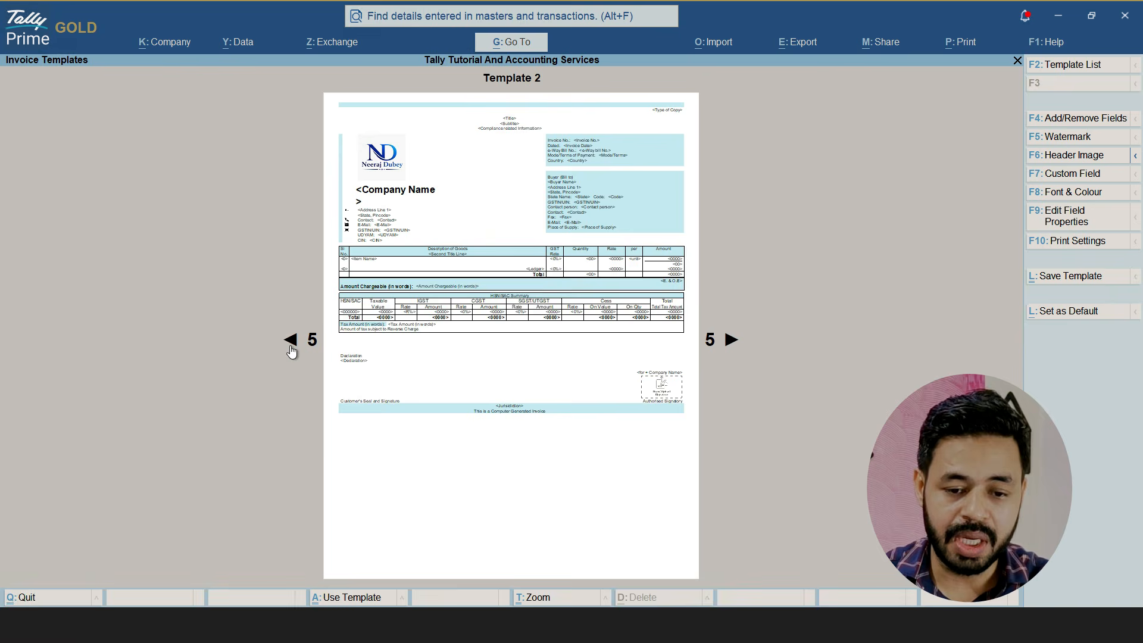
left_click(291, 345)
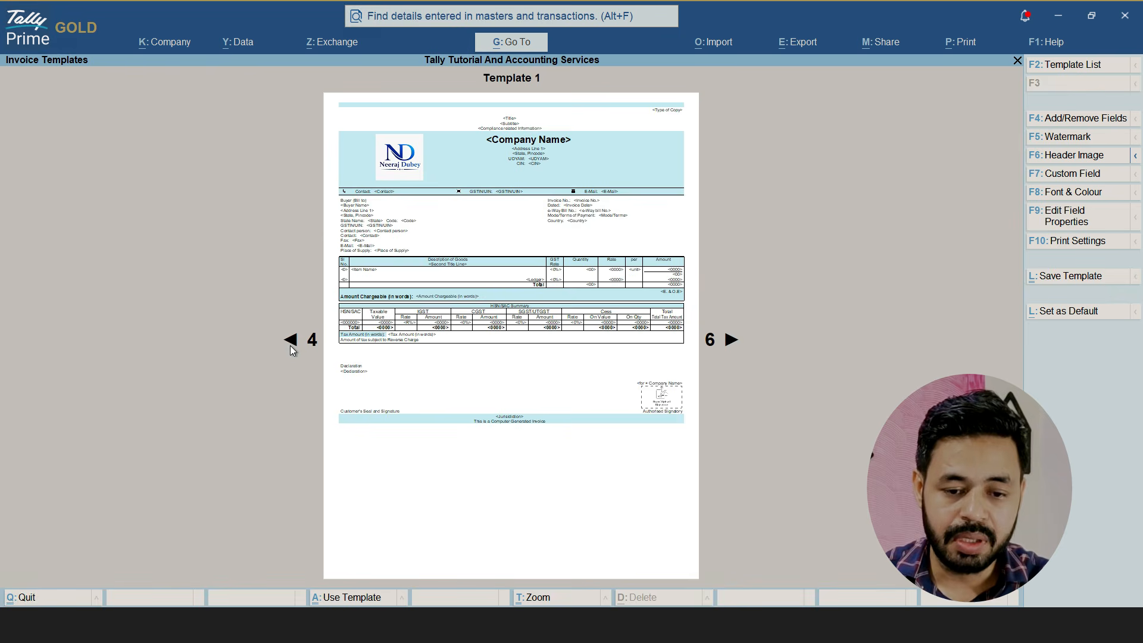
left_click(291, 346)
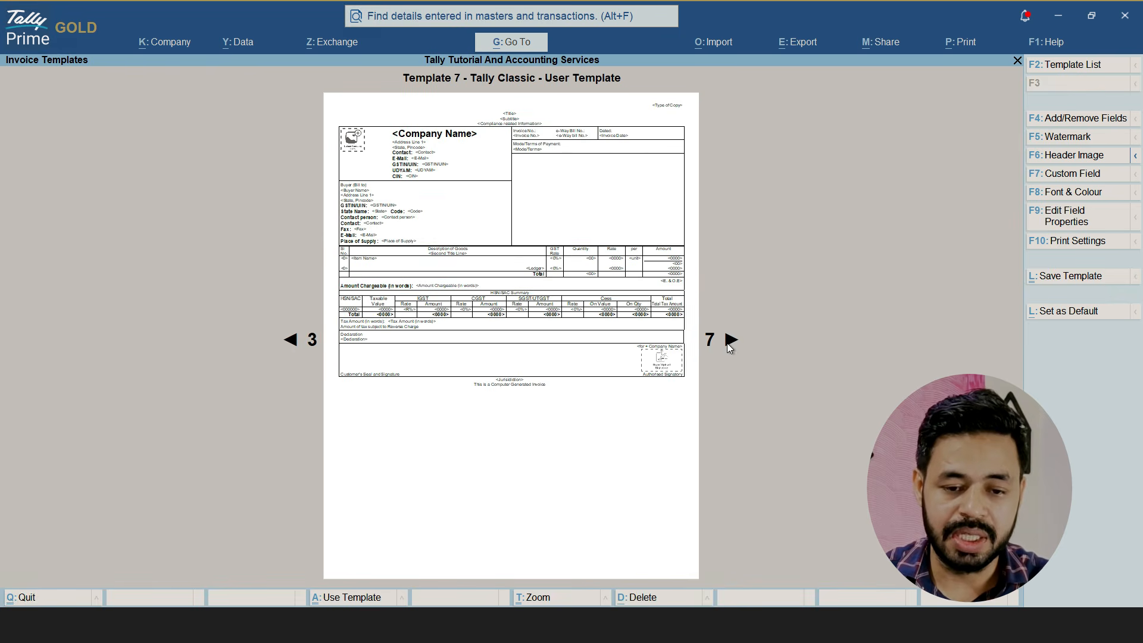
left_click(727, 343)
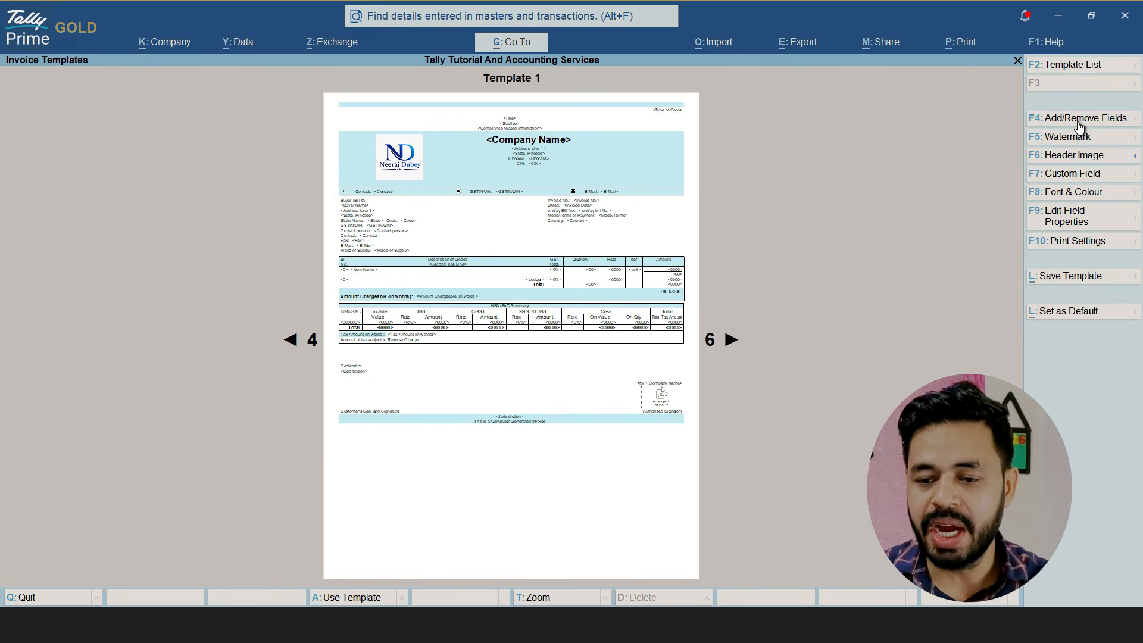
Review the expanded list of fields that can be added to or removed from Template 1, and accept it
left_click(1113, 128)
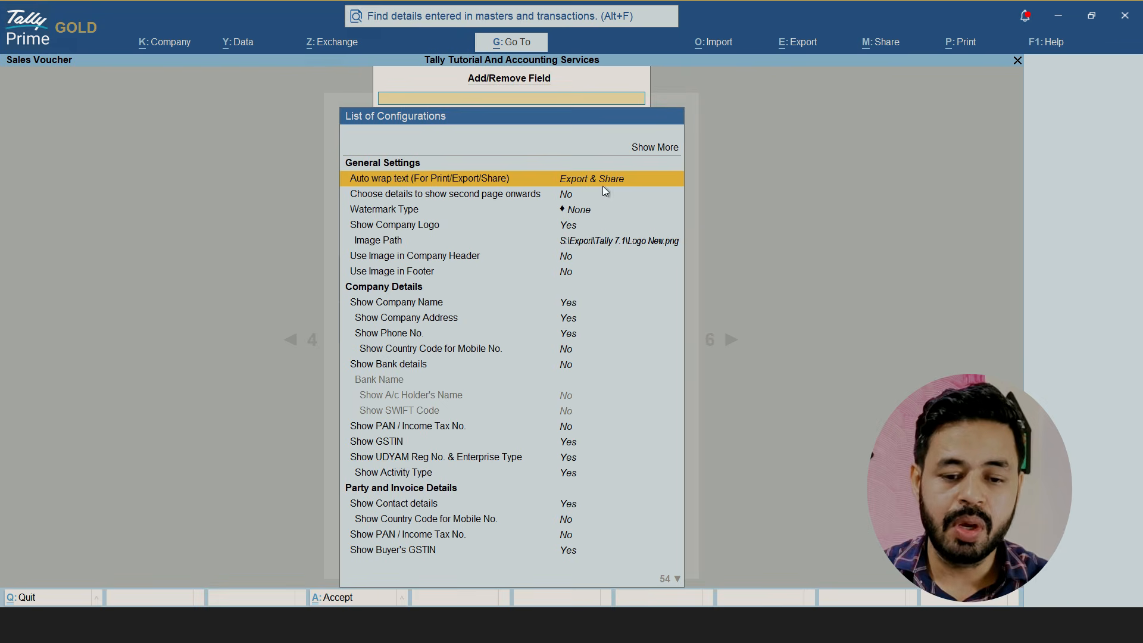
key("Up")
key("Return")
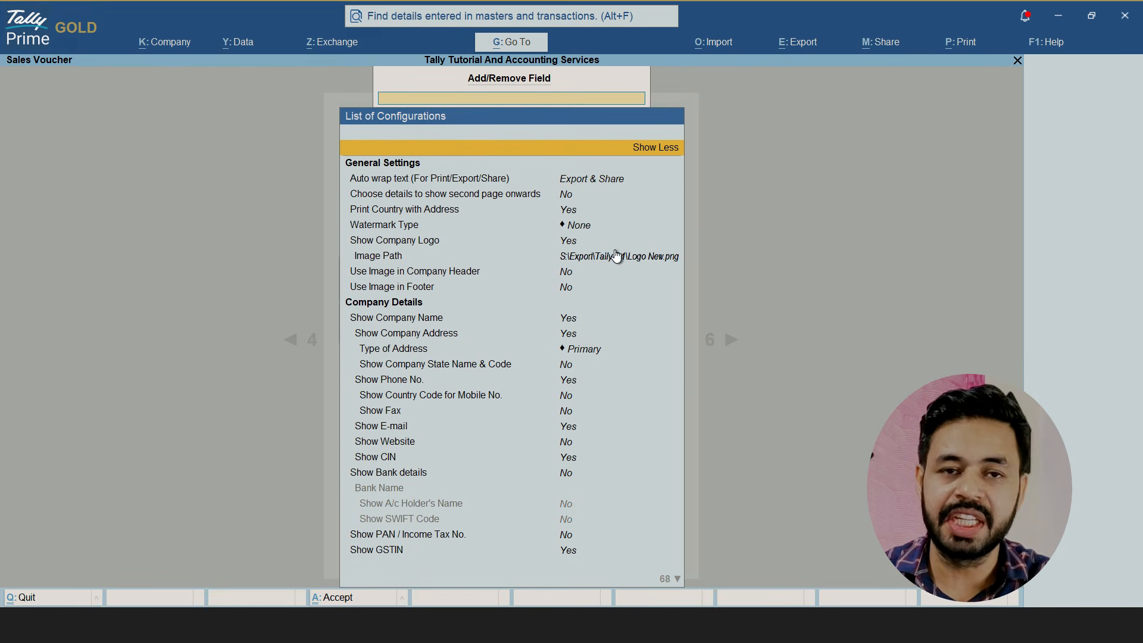
key("Down")
key("Down")
key("Down")
key("Down")
key("Down")
key("Down")
key("Down")
key("Down")
key("Down")
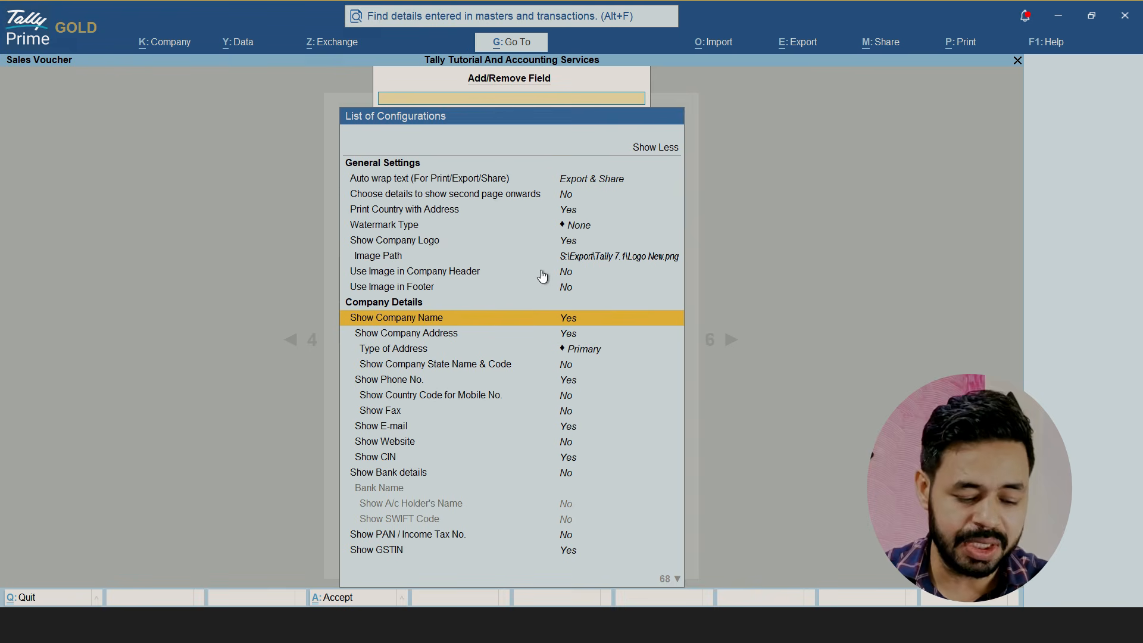
key("ctrl+a")
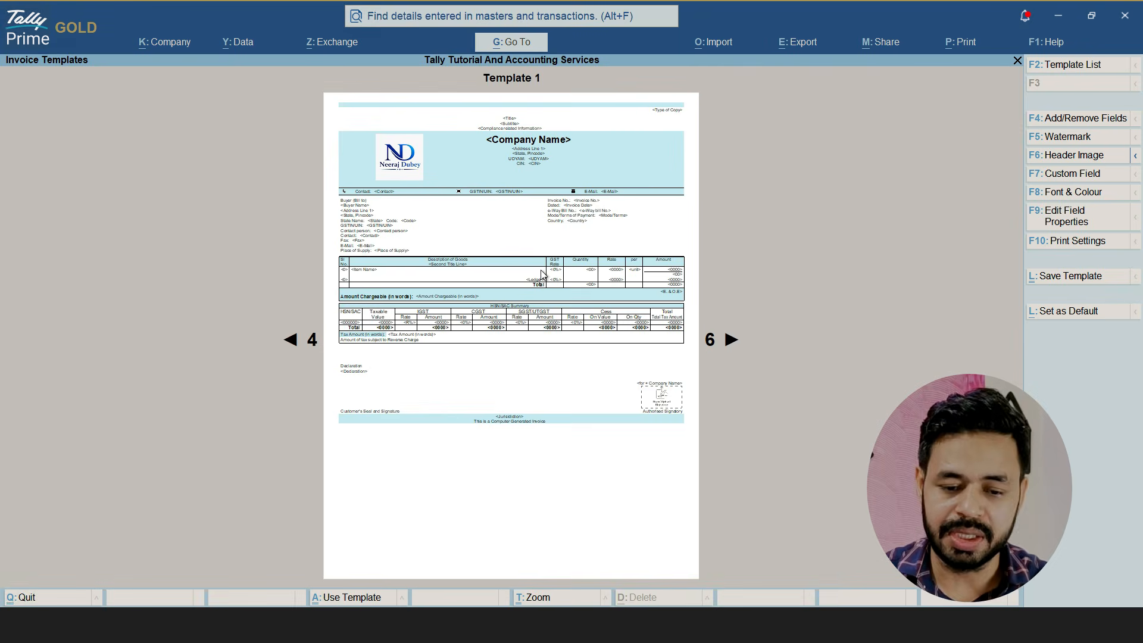
Start a Text watermark for Template 1 and enter the owner's full name in capitals as its text
left_click(1065, 138)
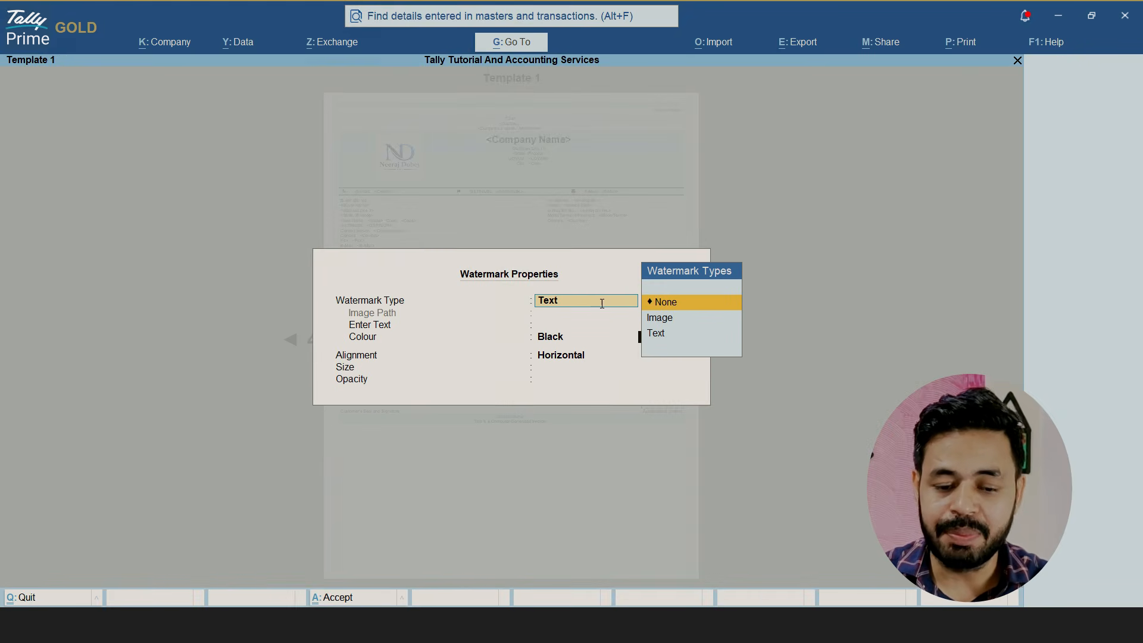
key("Down")
key("Down")
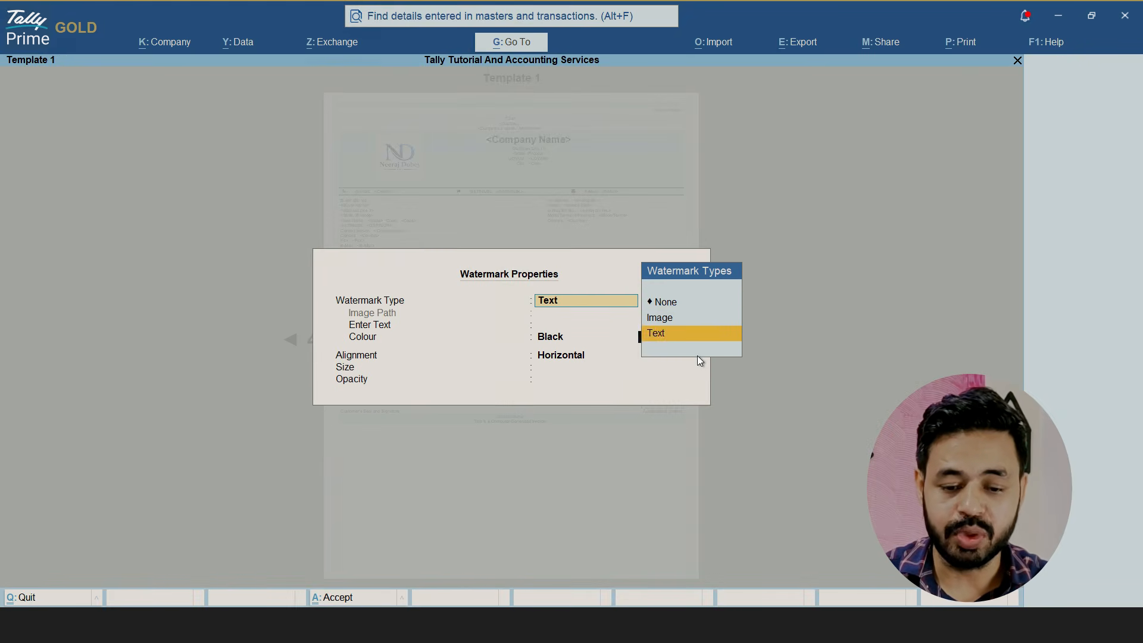
key("Return")
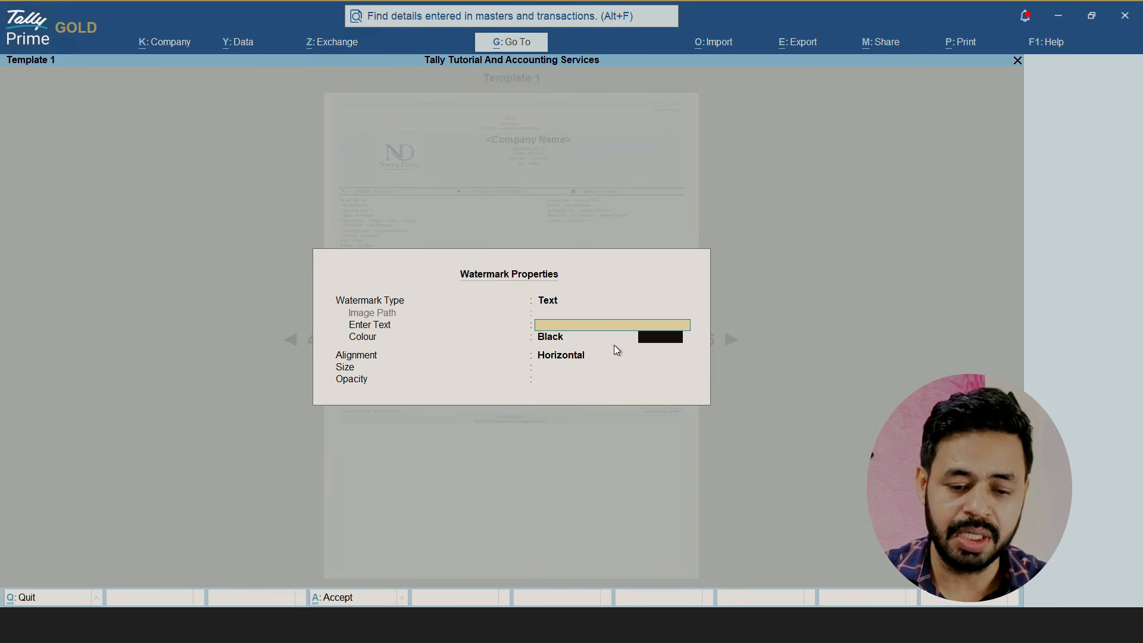
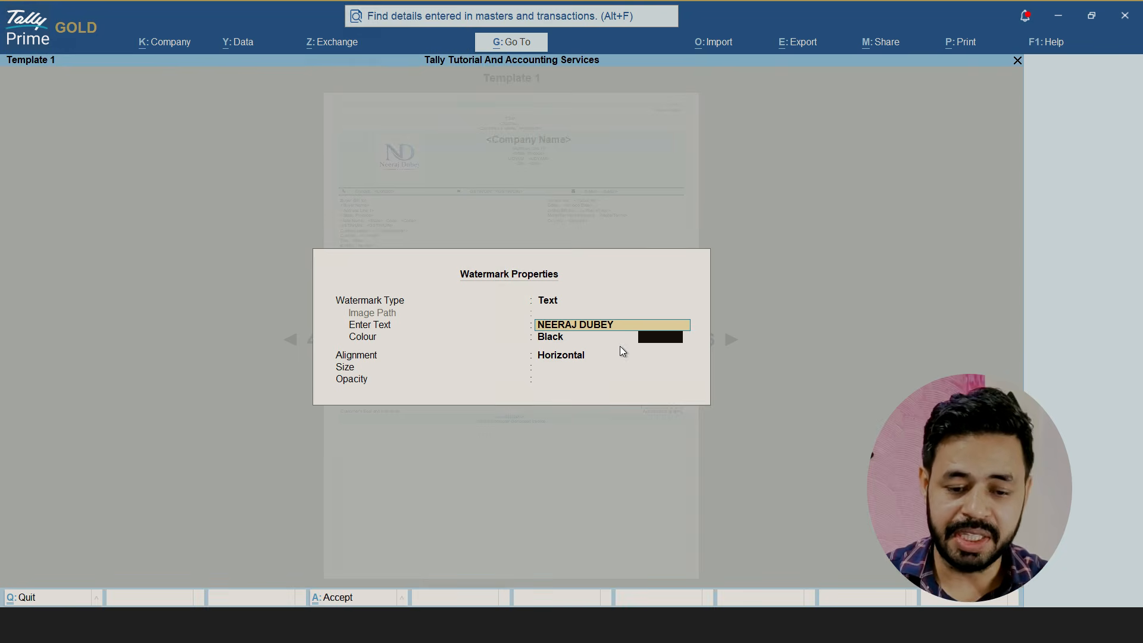
Set the watermark colour to Obsidian Grey and its alignment to Diagonal
key("Return")
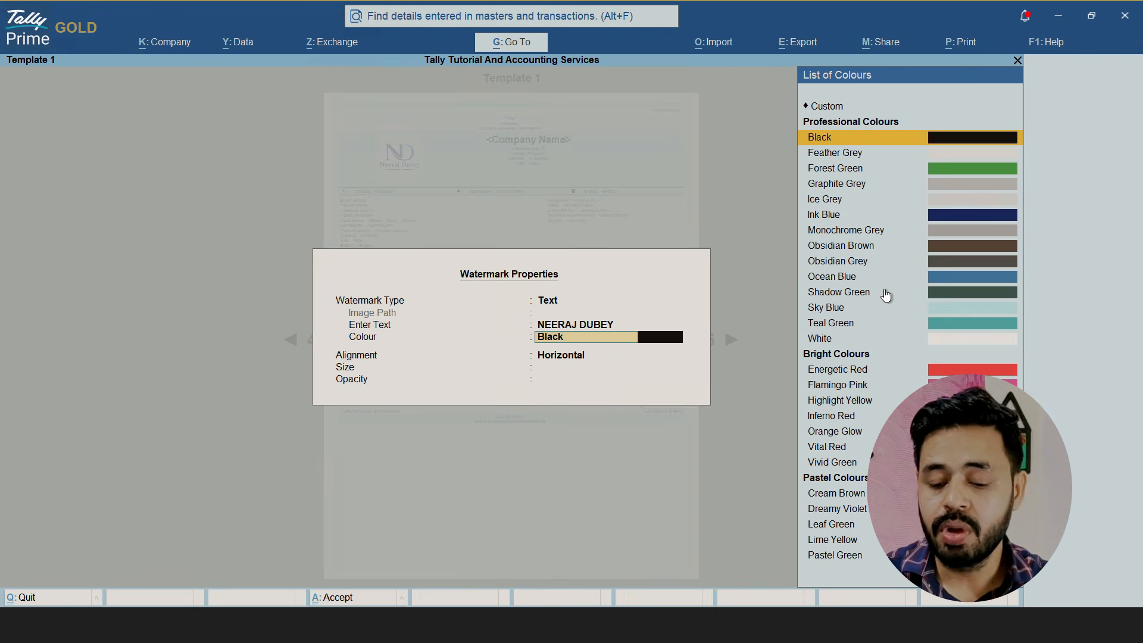
key("Down")
key("Down")
key("Down")
key("Down")
key("Down")
key("Down")
key("Down")
key("Down")
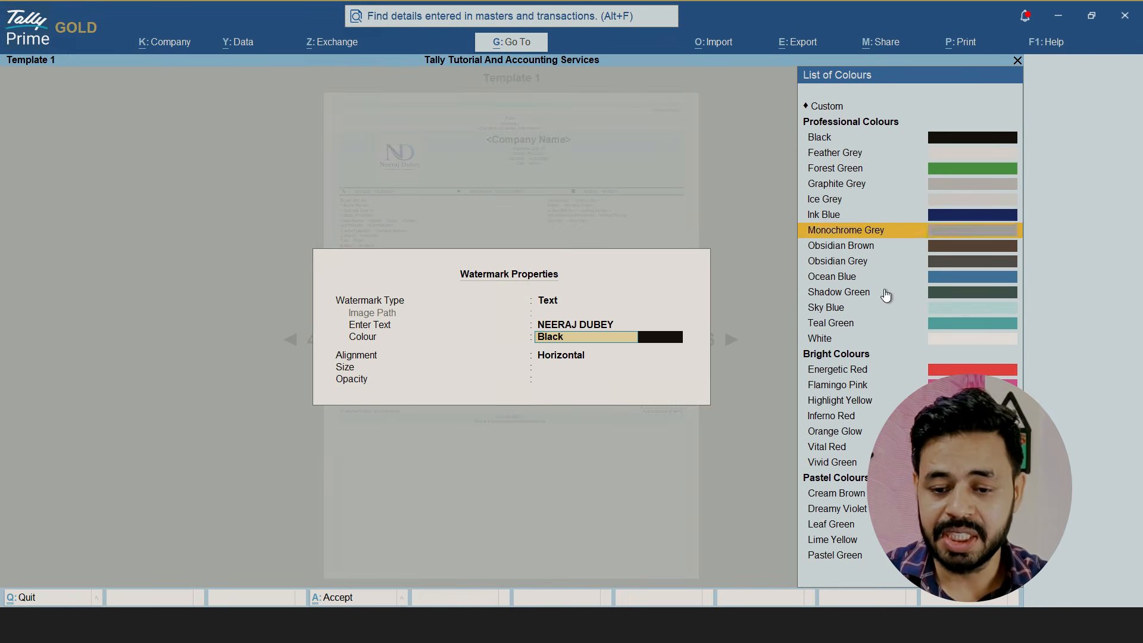
key("Return")
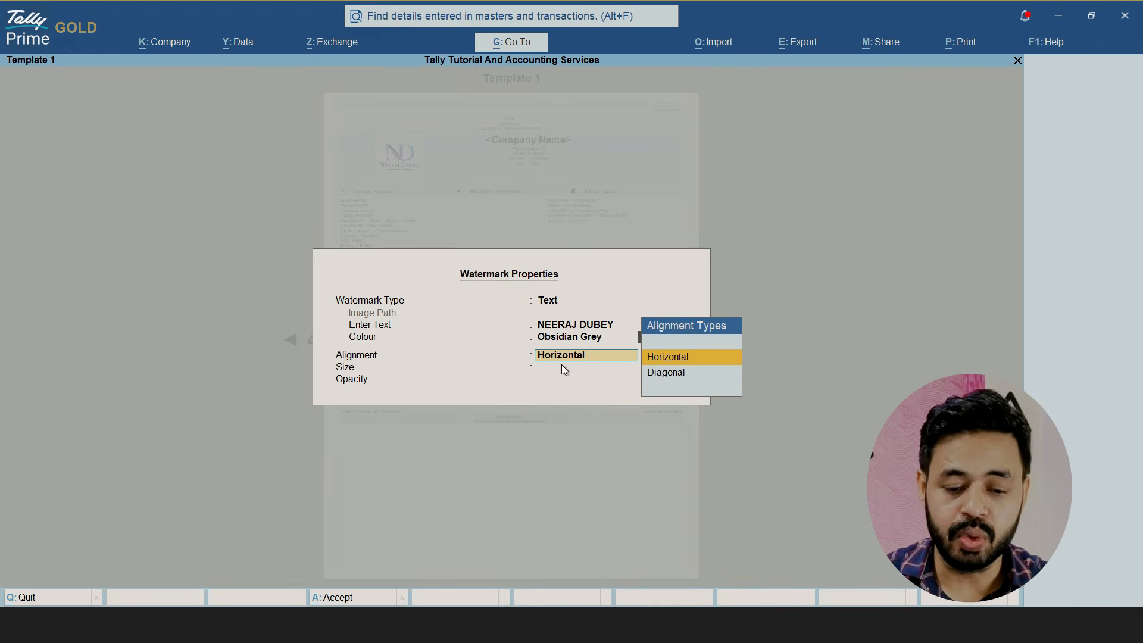
key("Down")
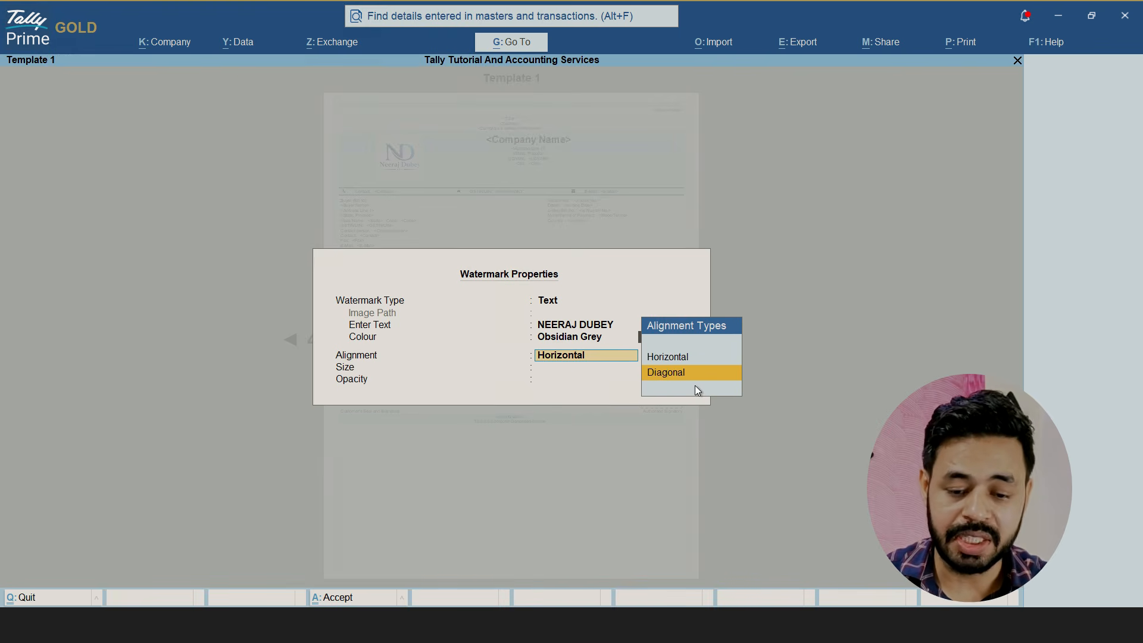
key("Return")
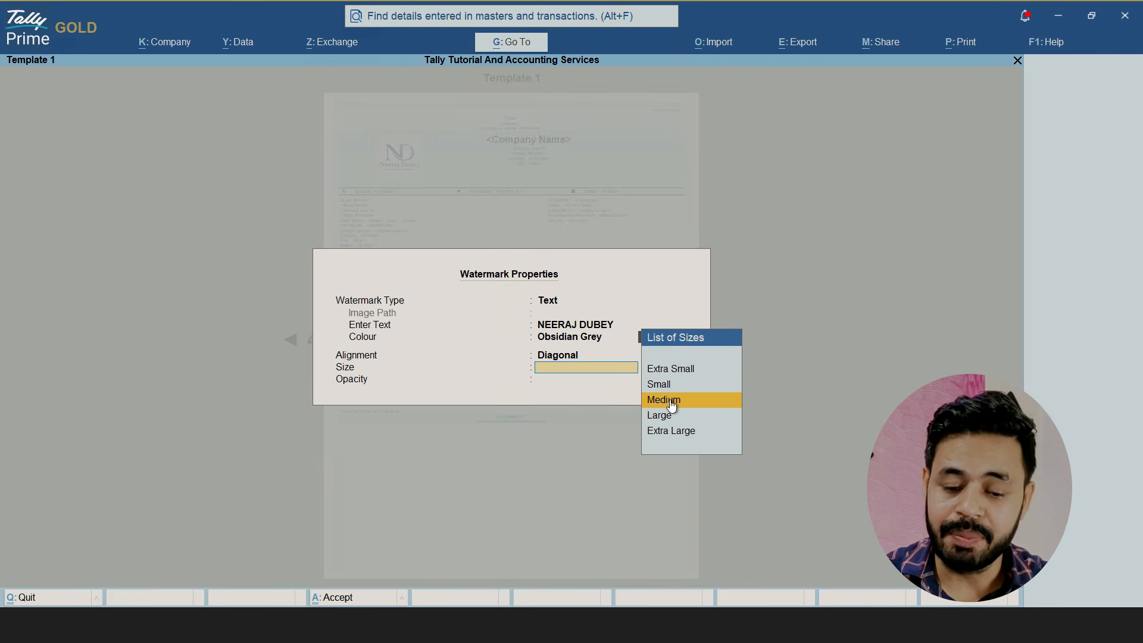
Set the watermark size to Small and its opacity to Medium, and accept the watermark properties
key("Up")
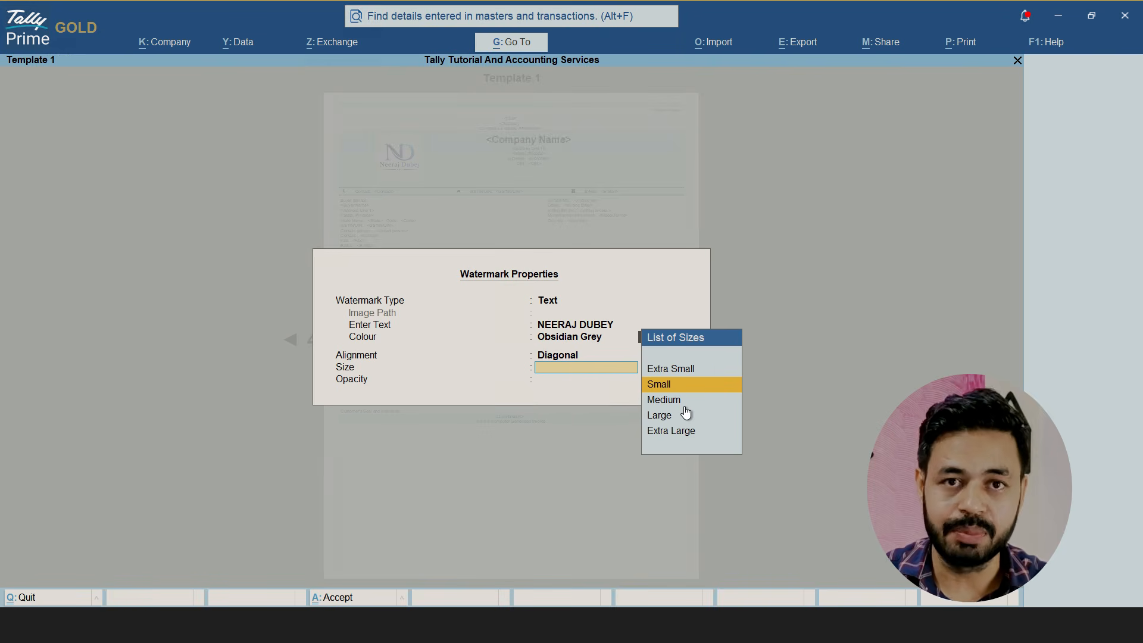
key("Return")
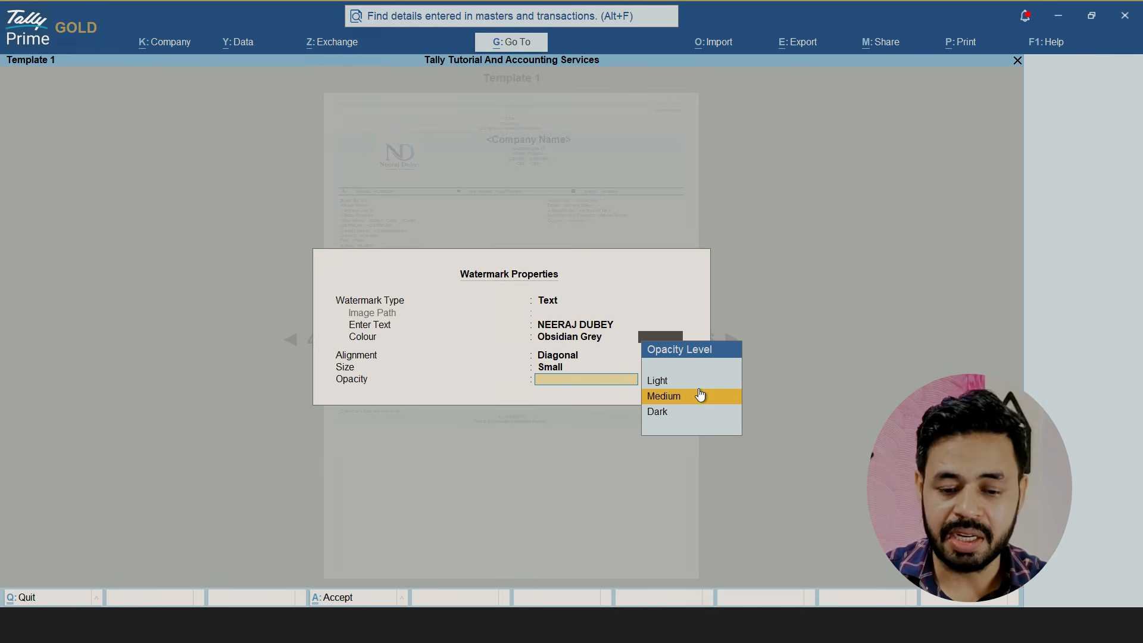
key("Down")
key("Up")
key("Return")
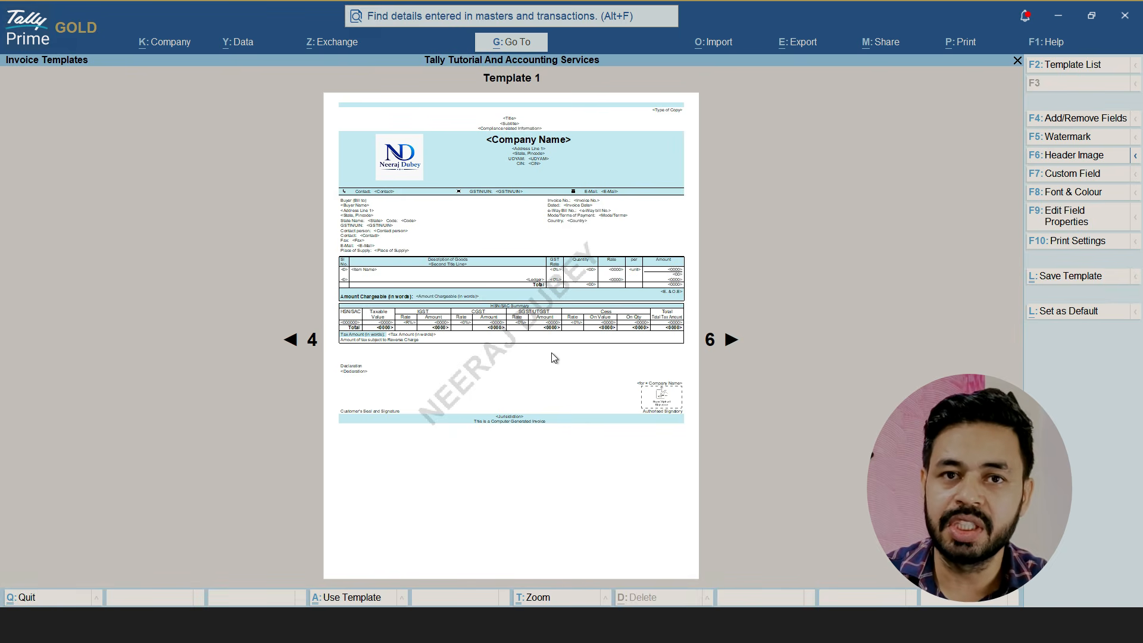
Start saving the design as Template 1 - User Template, make it default for all Sales and show the additional configuration
left_click(1071, 276)
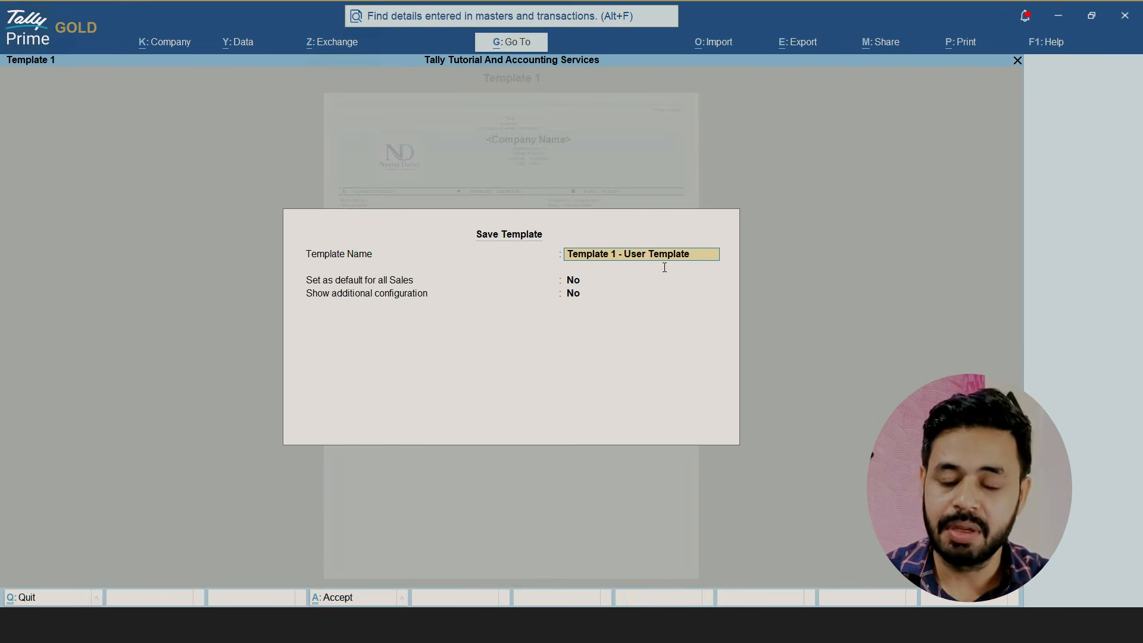
key("Return")
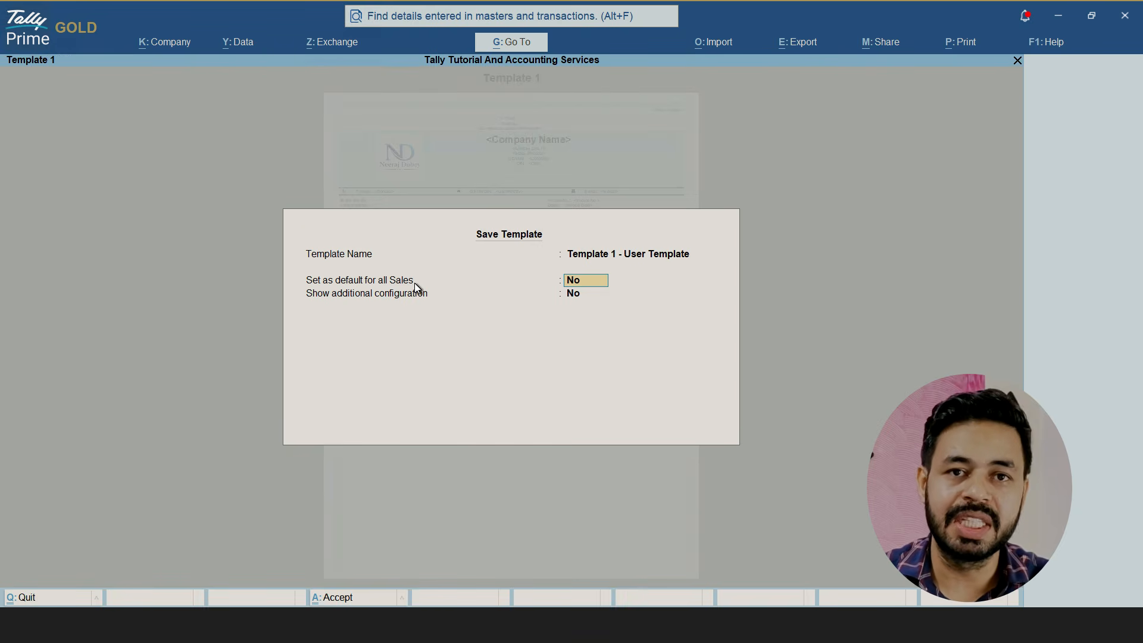
type("y")
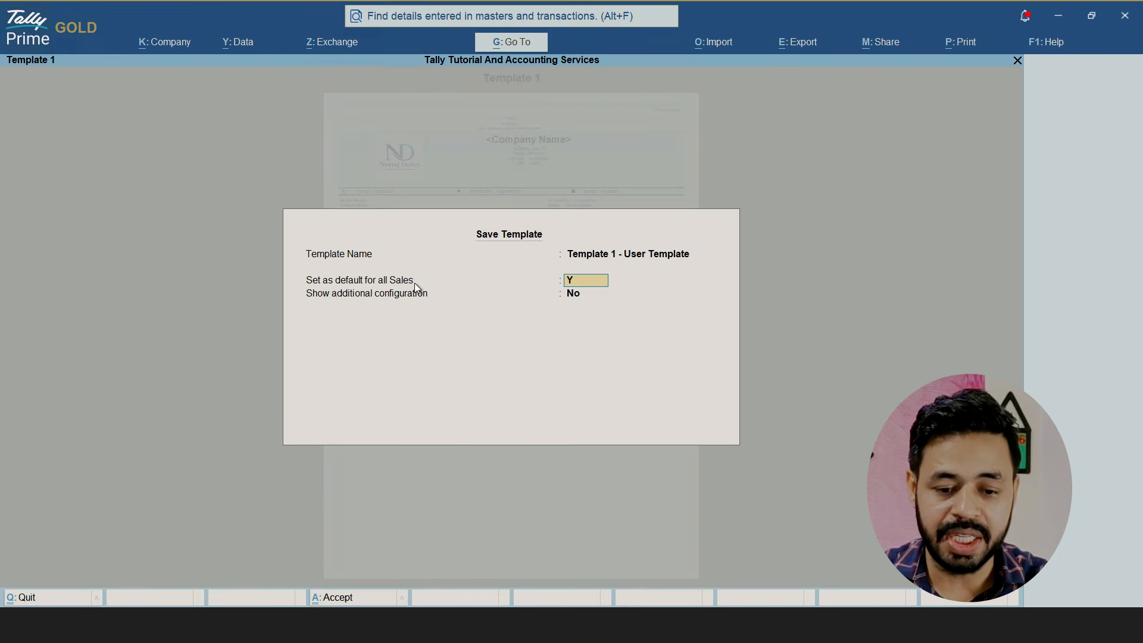
key("Return")
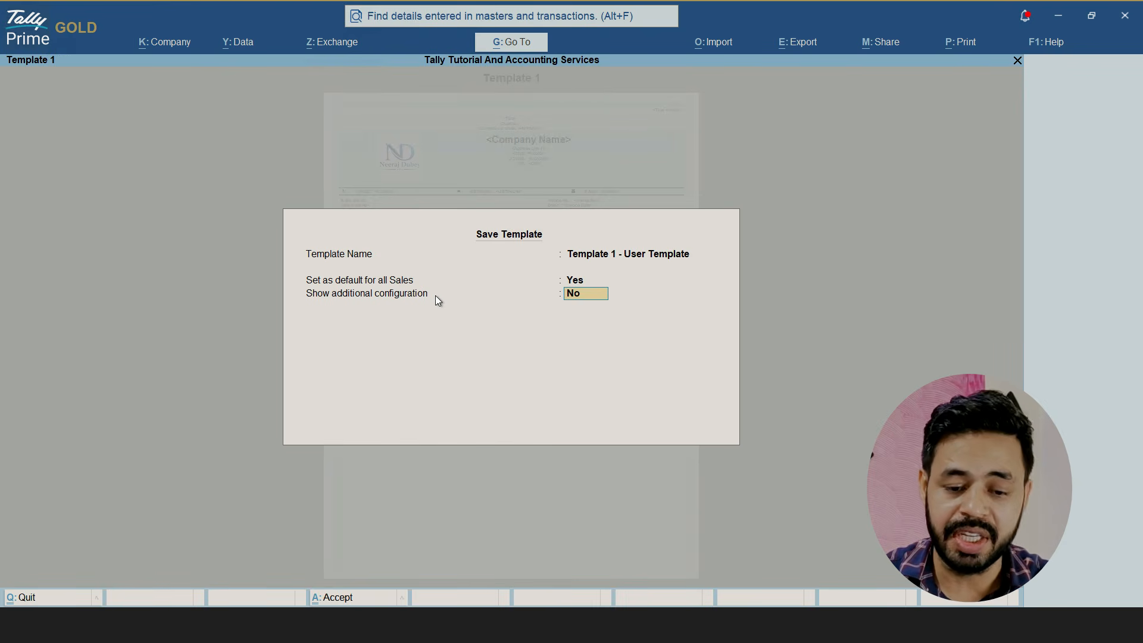
type("y")
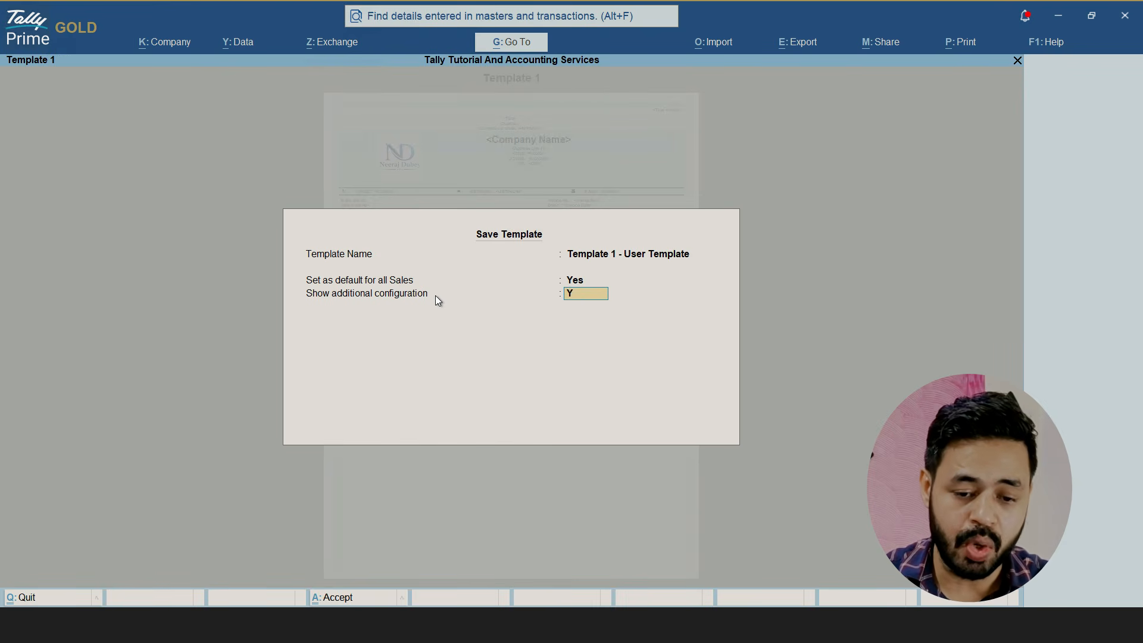
key("Return")
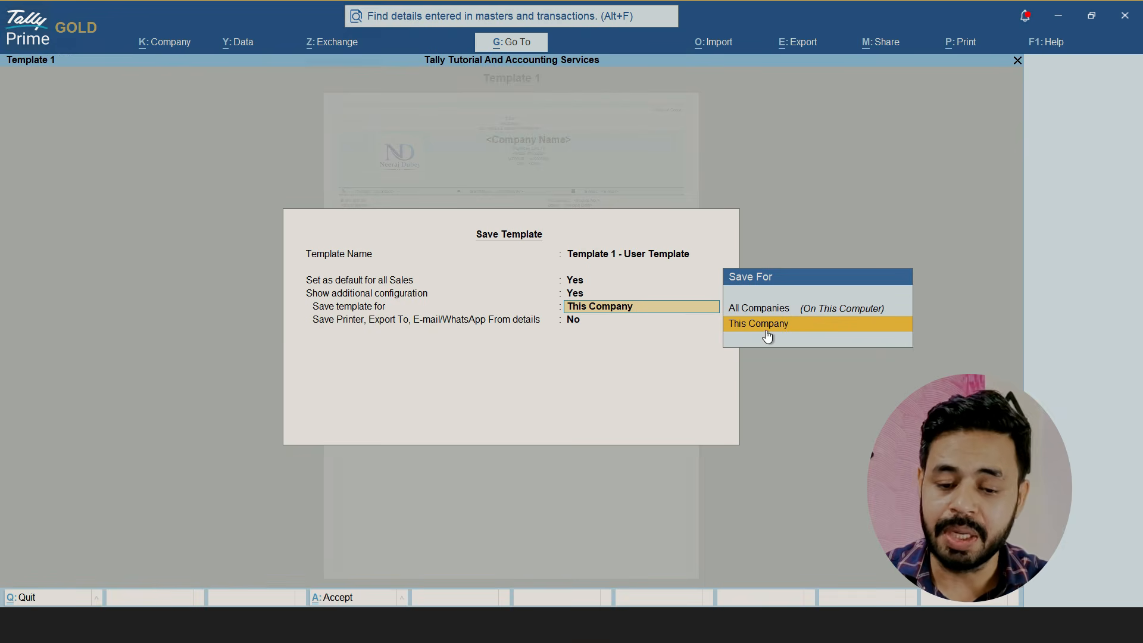
Save the template for This Company with printer, export and e-mail/WhatsApp details included, replacing the existing template
key("Up")
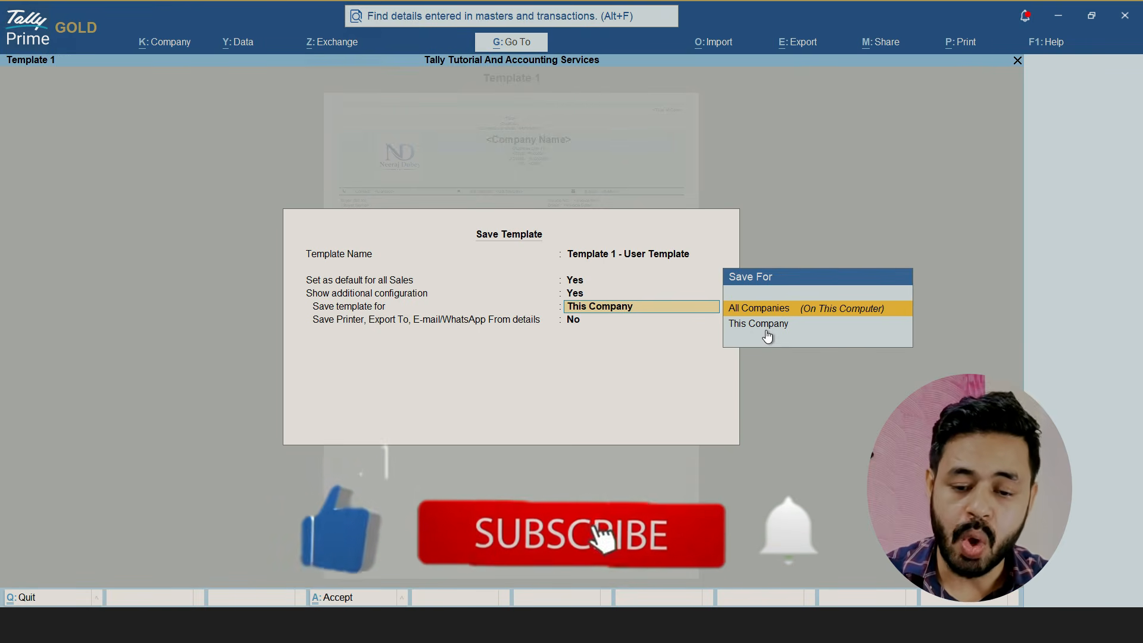
left_click(777, 325)
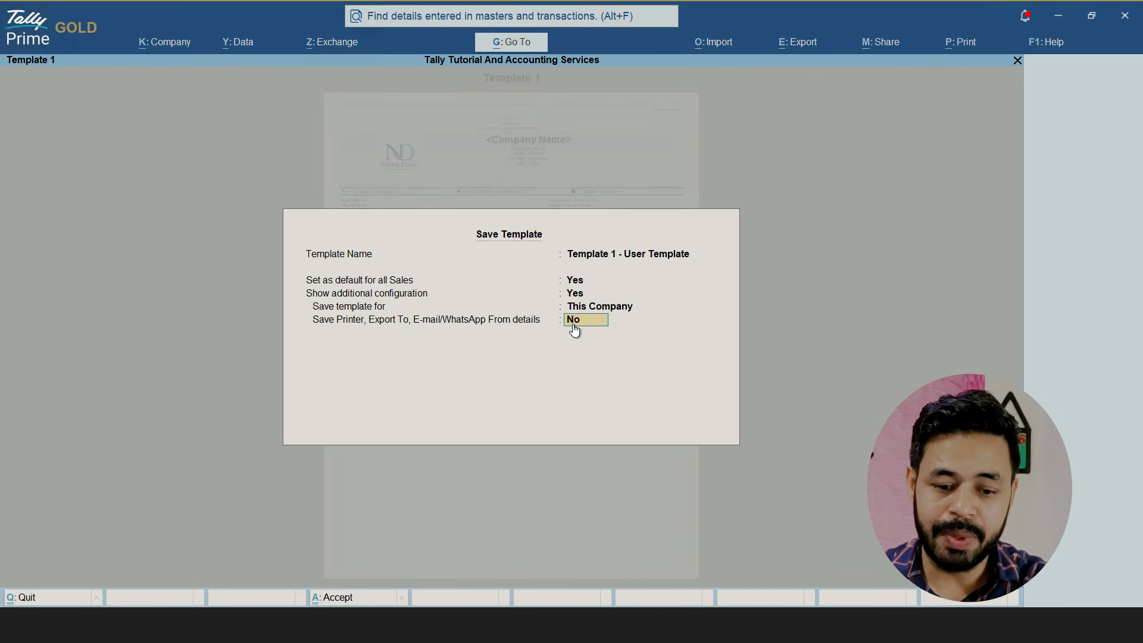
type("Y")
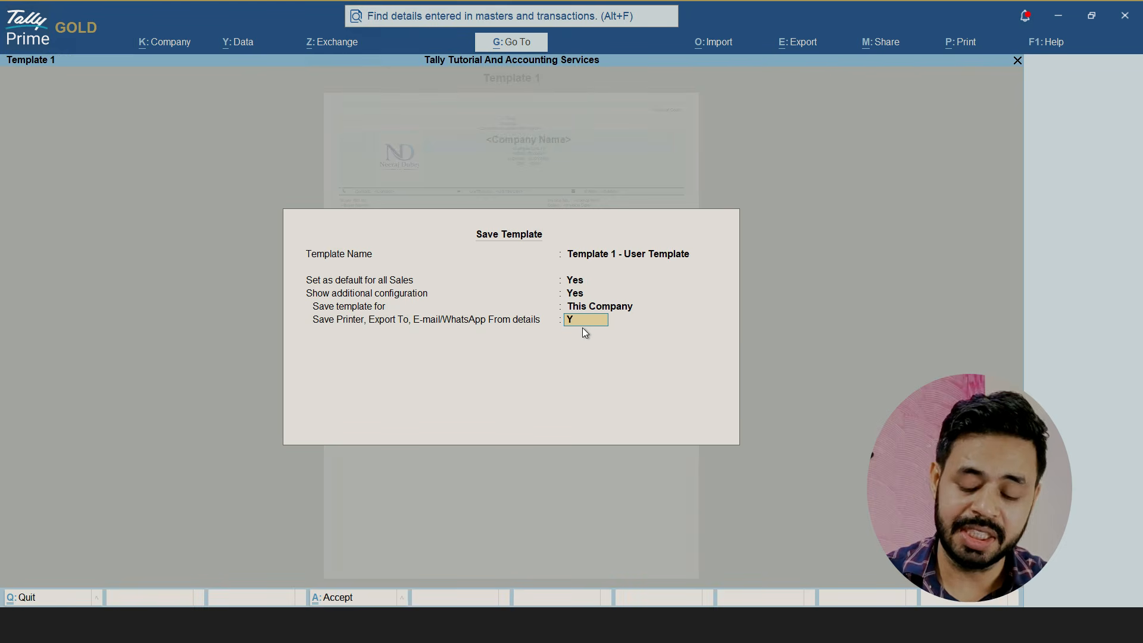
key("Return")
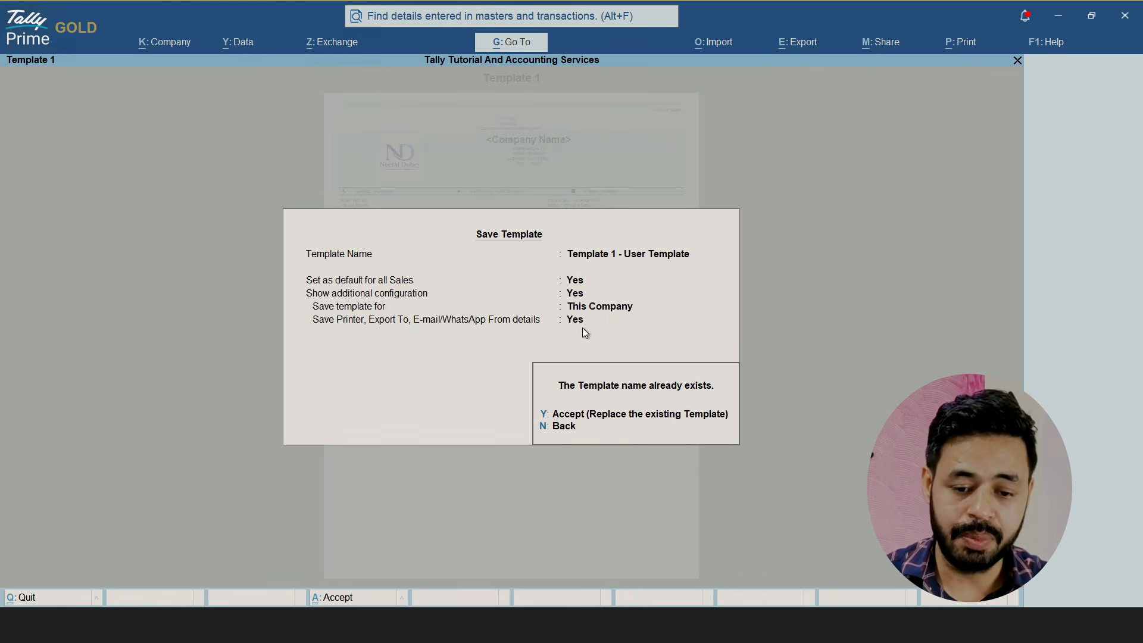
key("y")
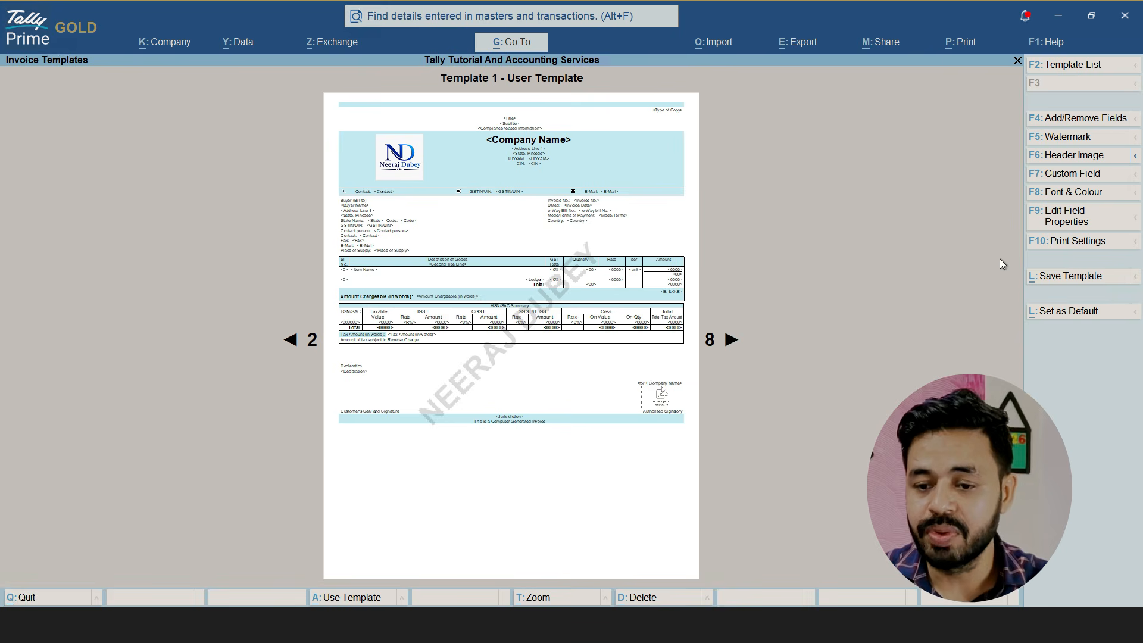
Open the header image settings of the saved template and enable using an image in the company header
left_click(1085, 166)
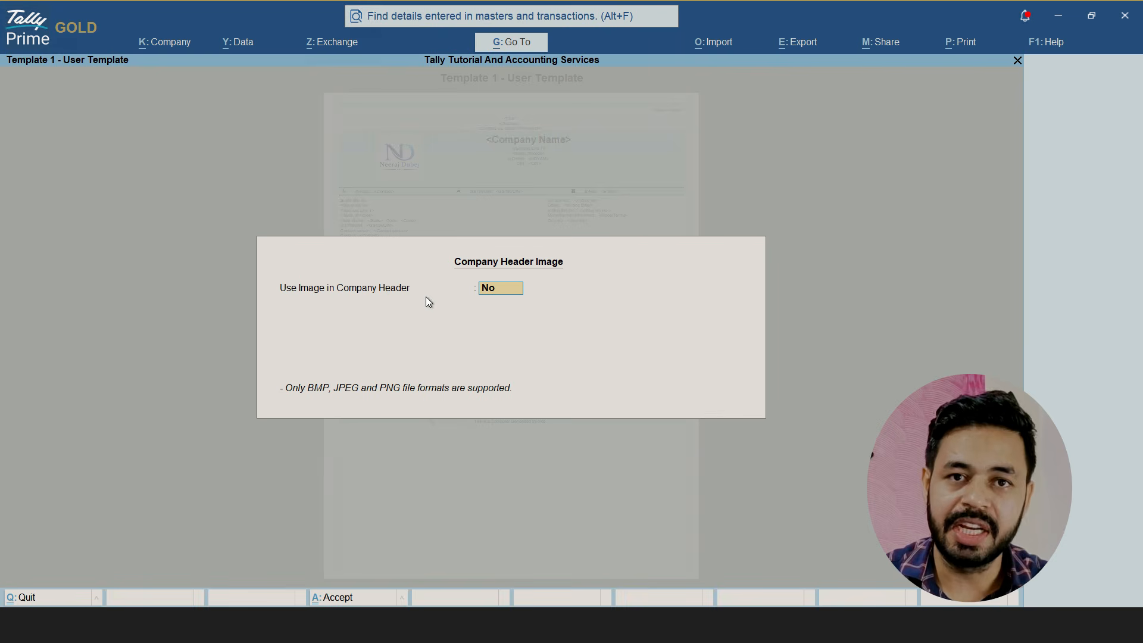
type("Y")
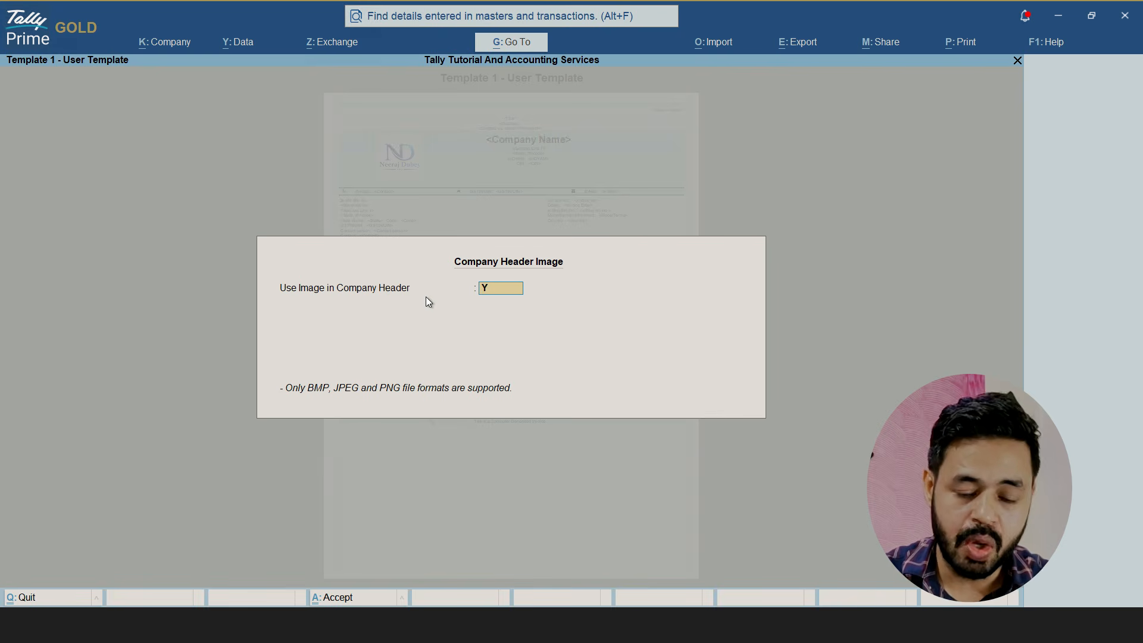
key("Return")
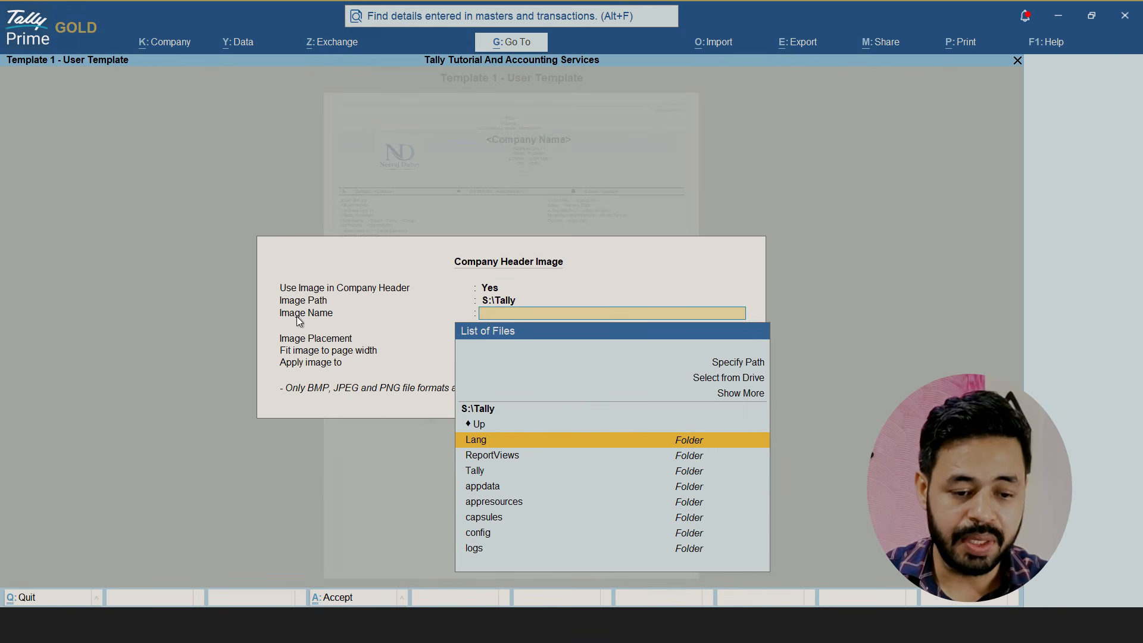
Browse from the S:\Tally folder to S:\Export\Tally 7.1 as the header image location
key("Up")
key("Return")
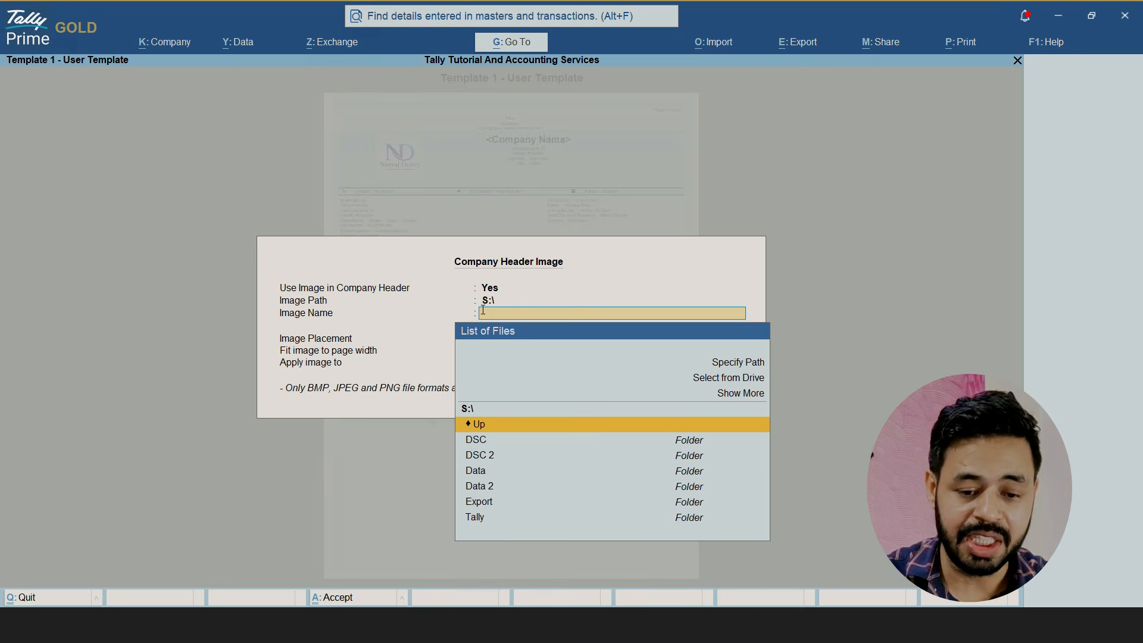
key("Down")
key("Down")
key("Down")
key("Down")
key("Down")
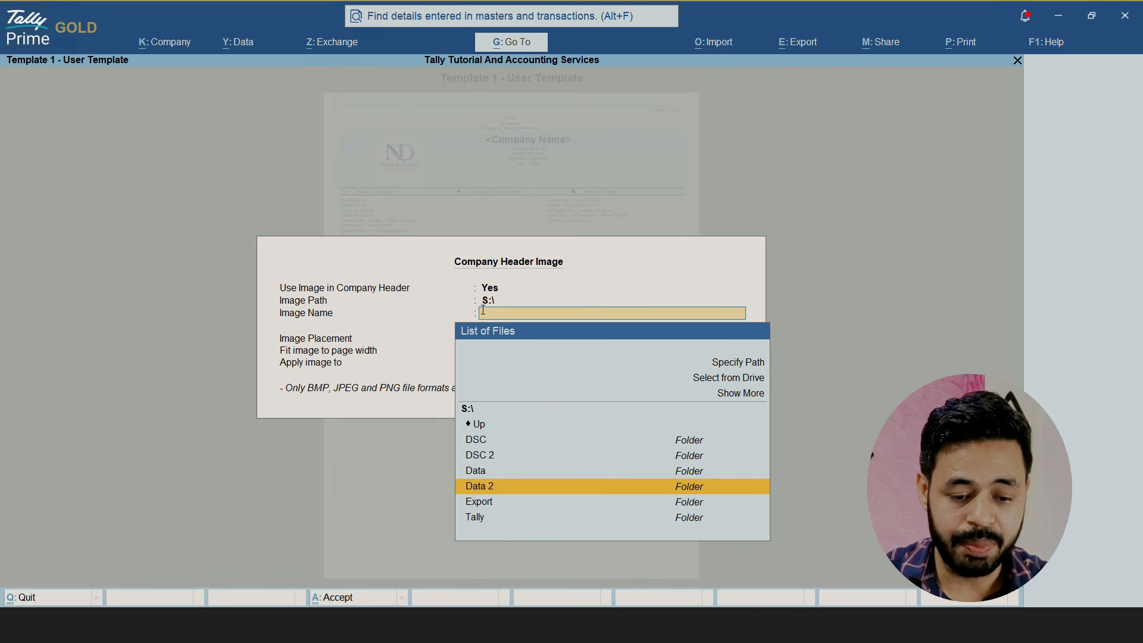
key("Return")
key("Down")
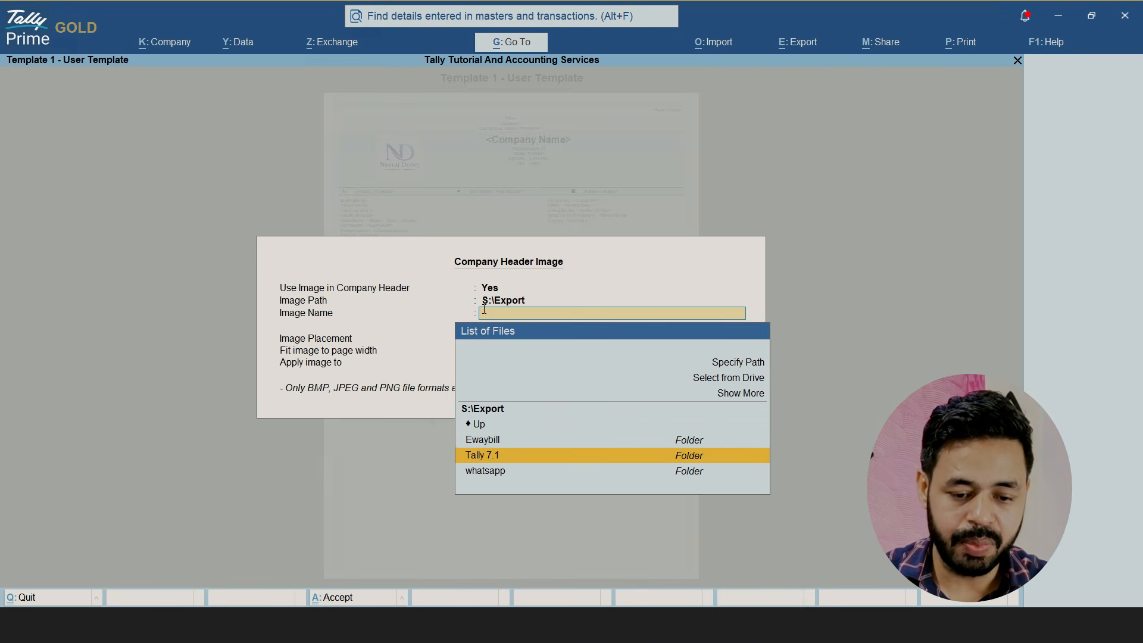
key("Return")
Choose Header New.png as the company header image and place it Above Invoice Title
key("Down")
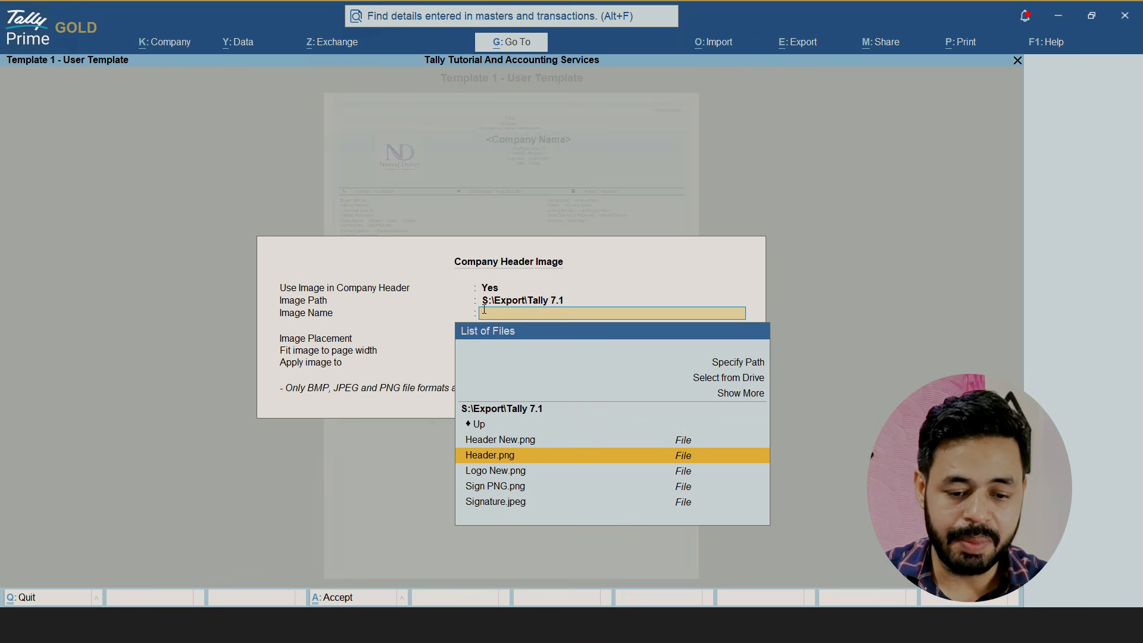
key("Up")
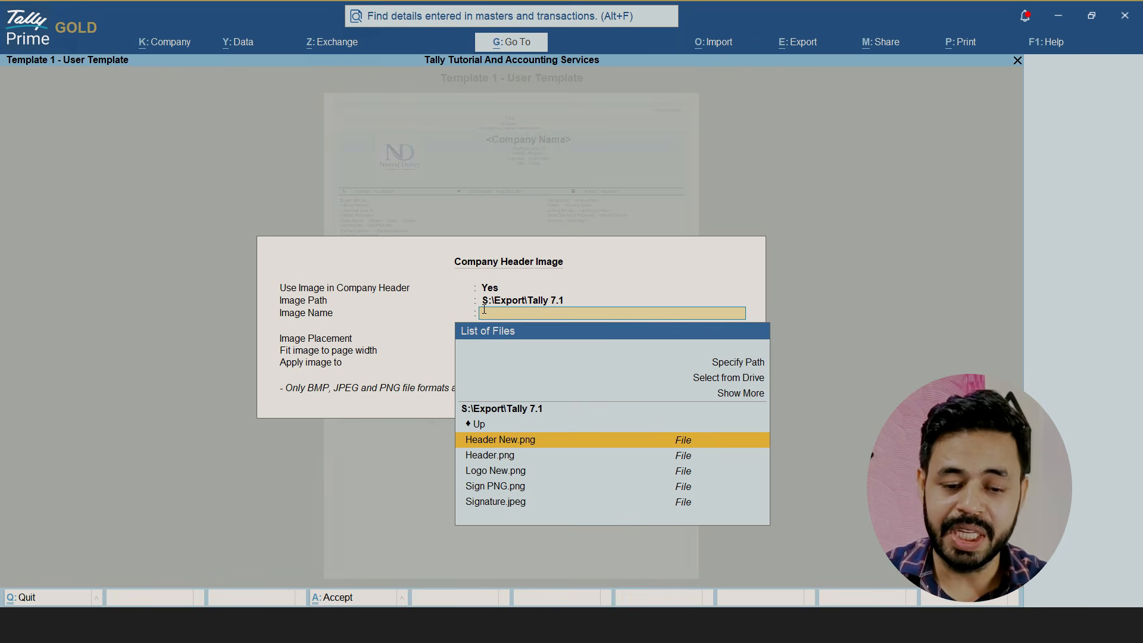
key("Return")
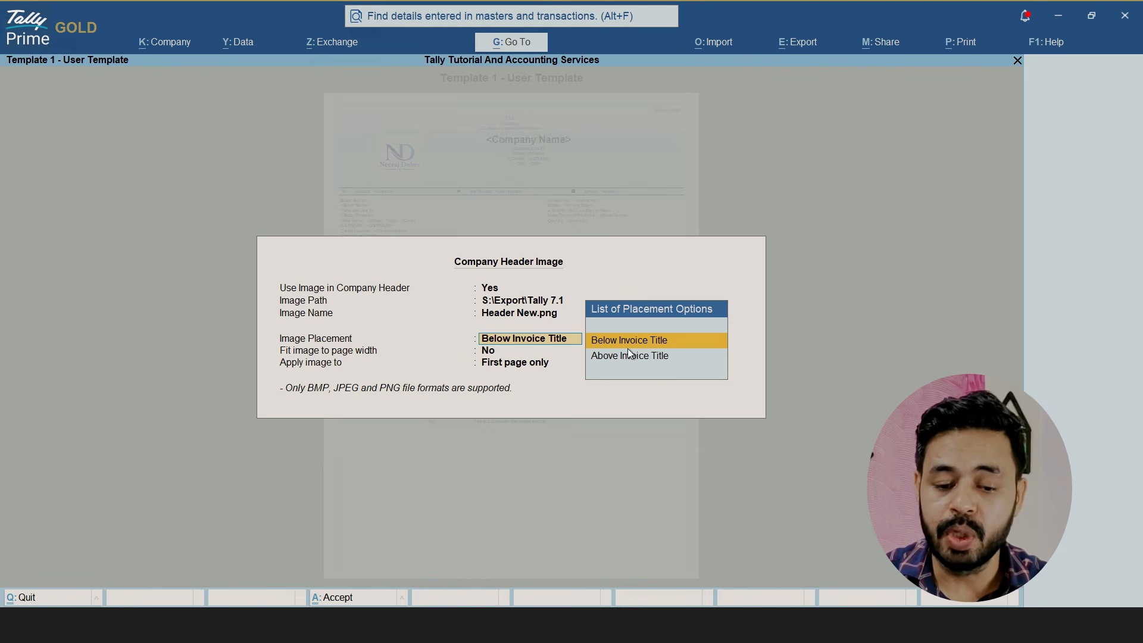
left_click(666, 356)
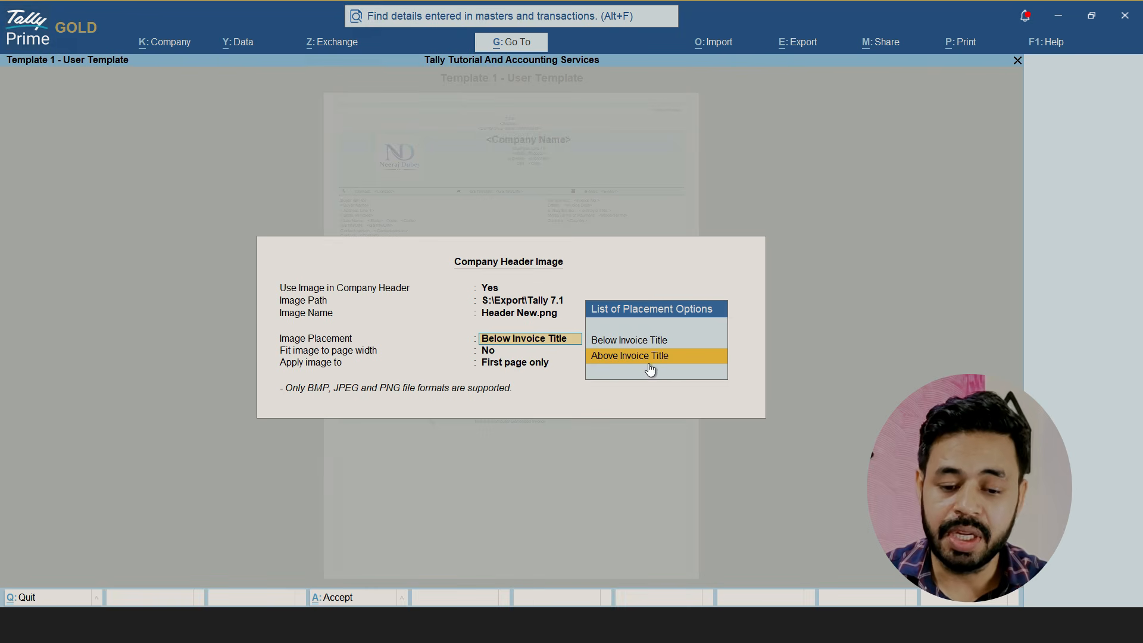
left_click(672, 362)
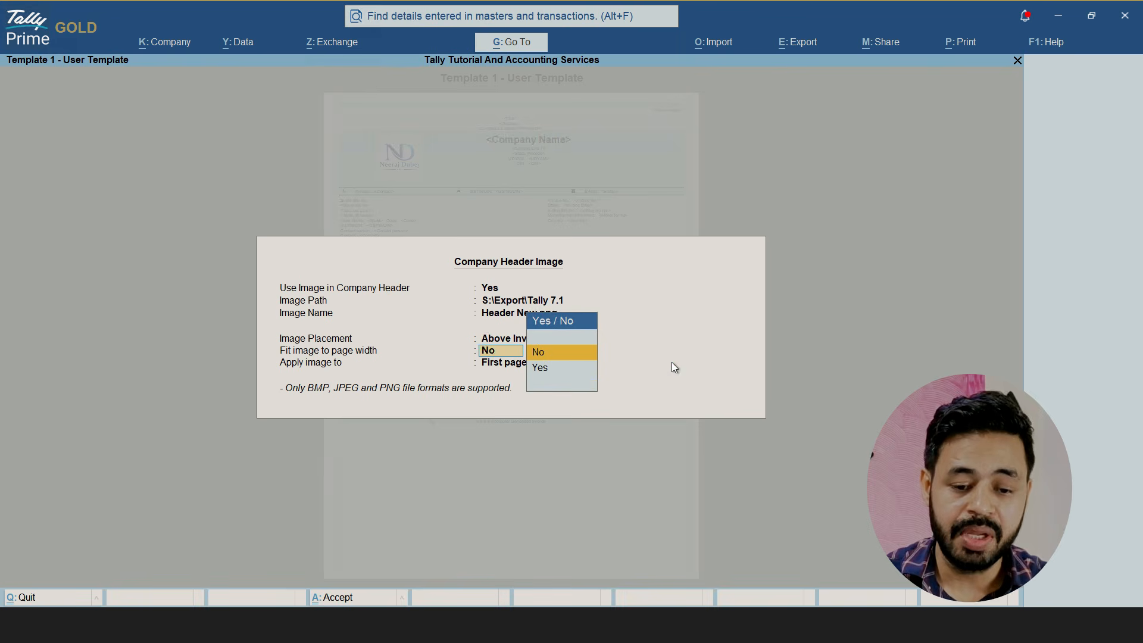
Fit the company header image to the page width, apply it to All pages and accept the header settings
type("y")
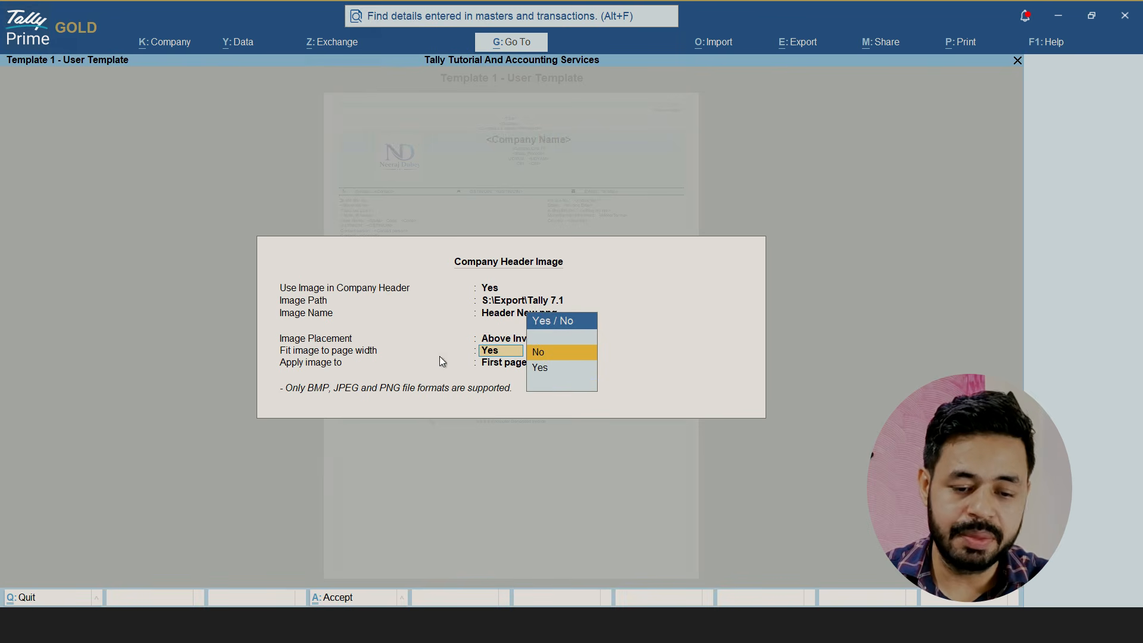
left_click(564, 369)
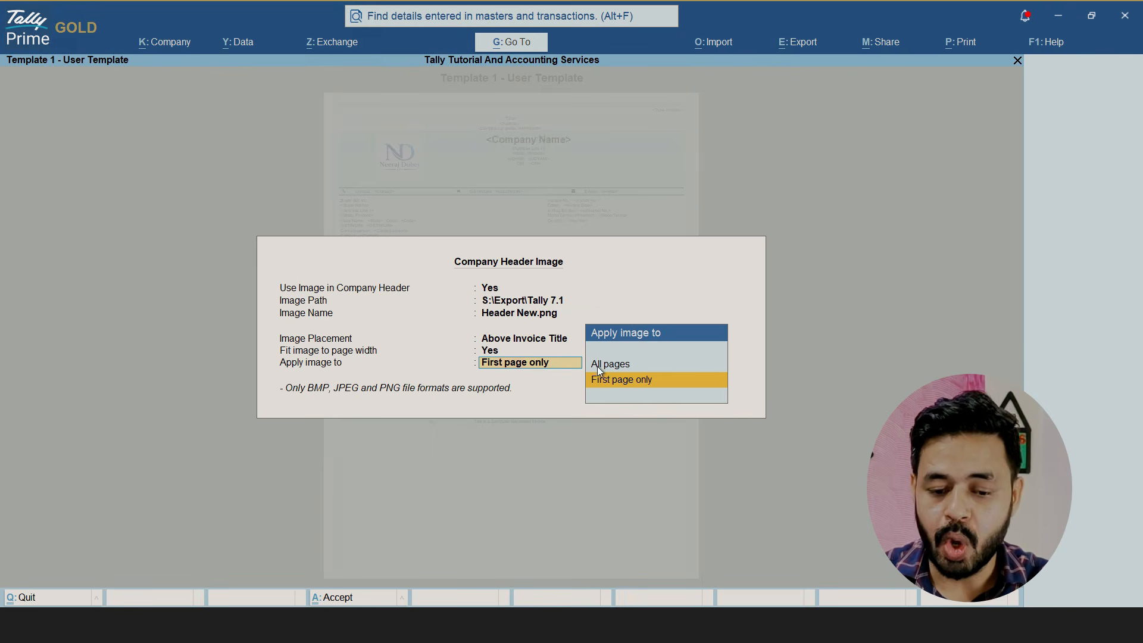
key("Up")
key("Down")
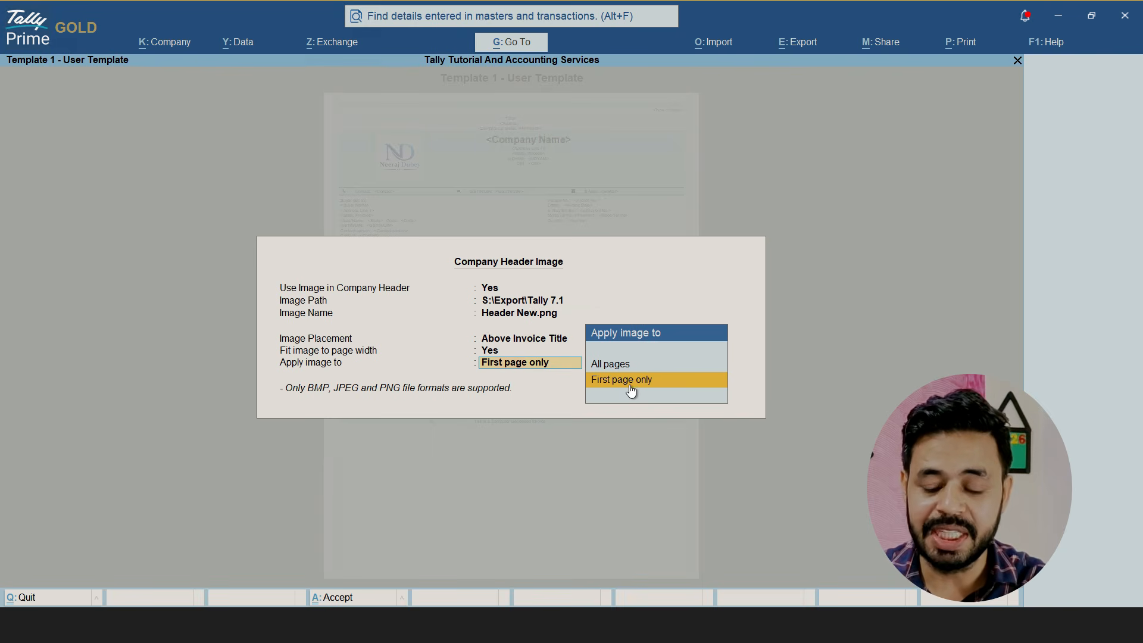
key("Up")
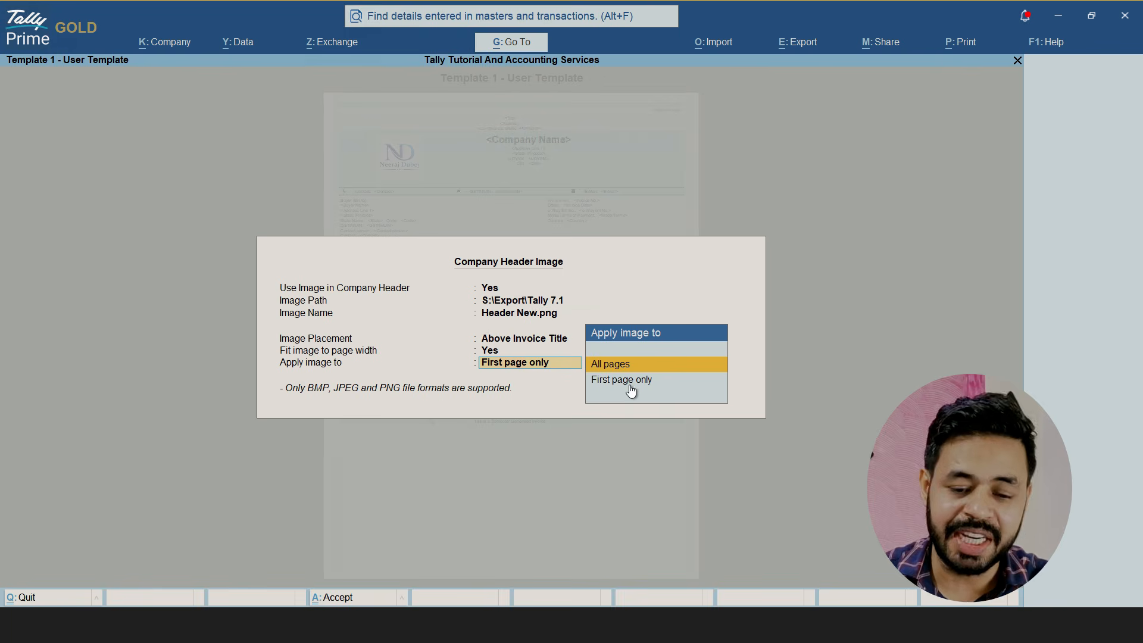
key("Return")
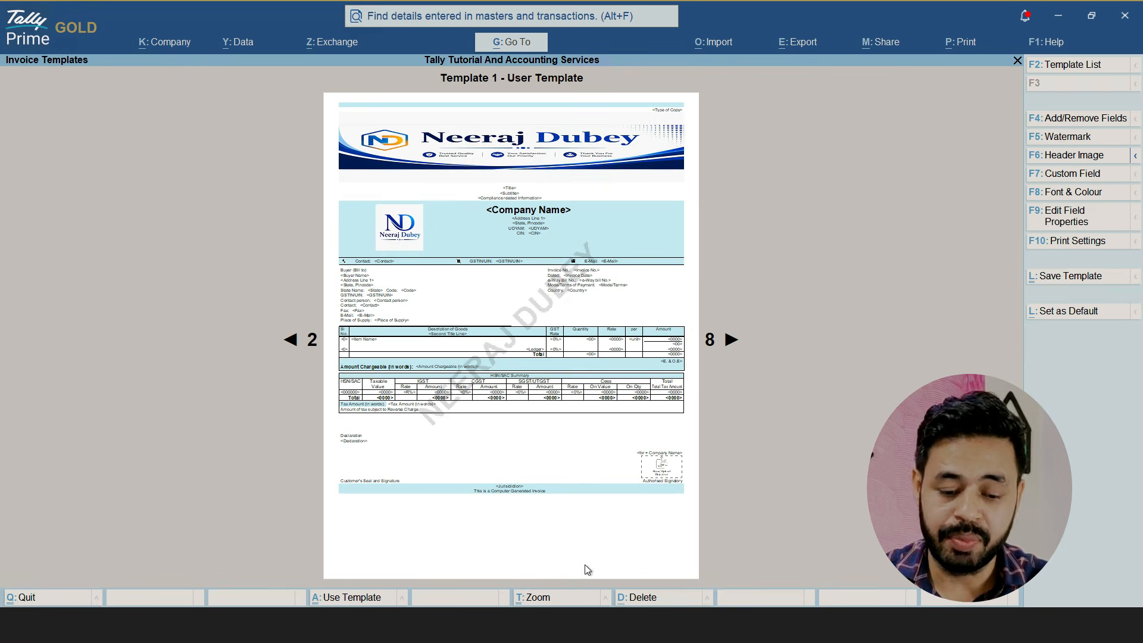
left_click(538, 600)
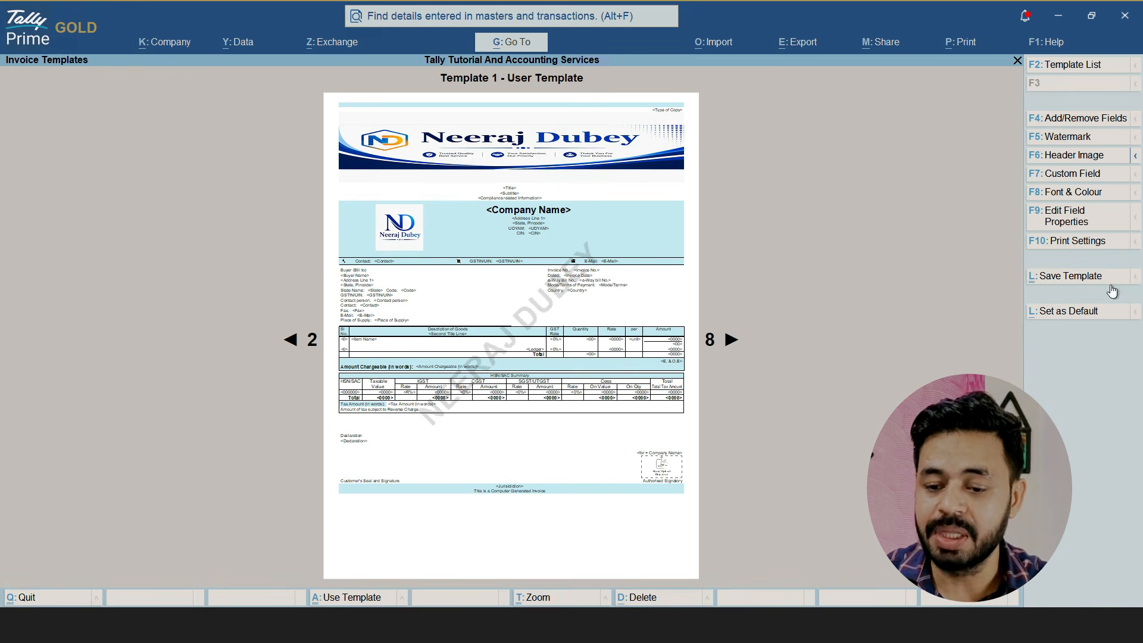
Save Template 1 - User Template as the default for all Sales, with additional configuration shown
left_click(1072, 276)
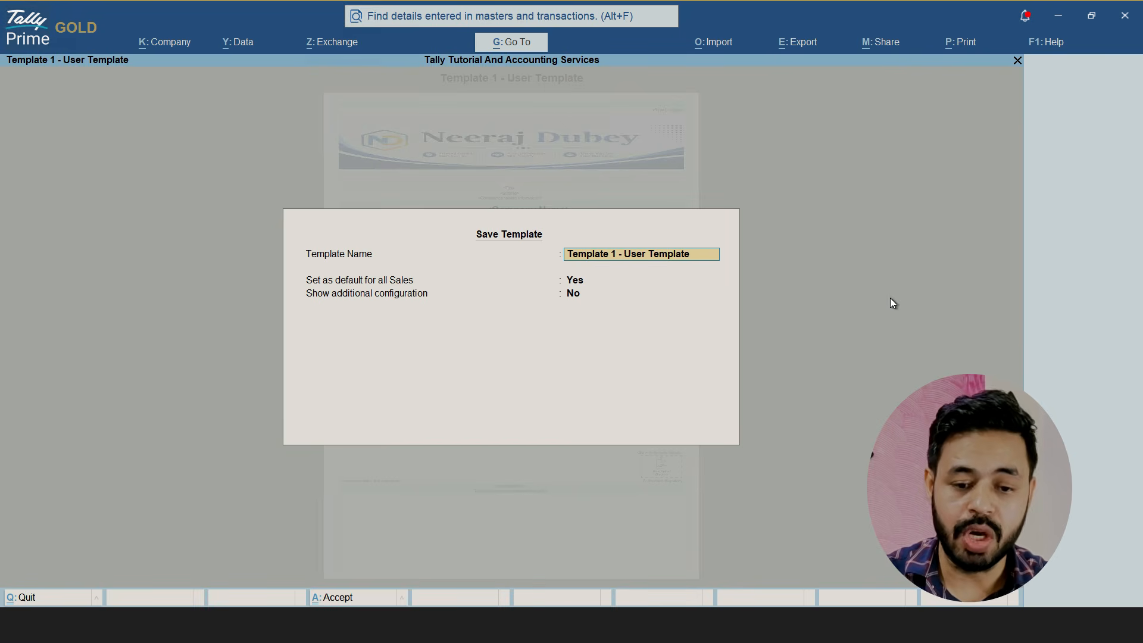
key("Return")
key("Return")
type("Y")
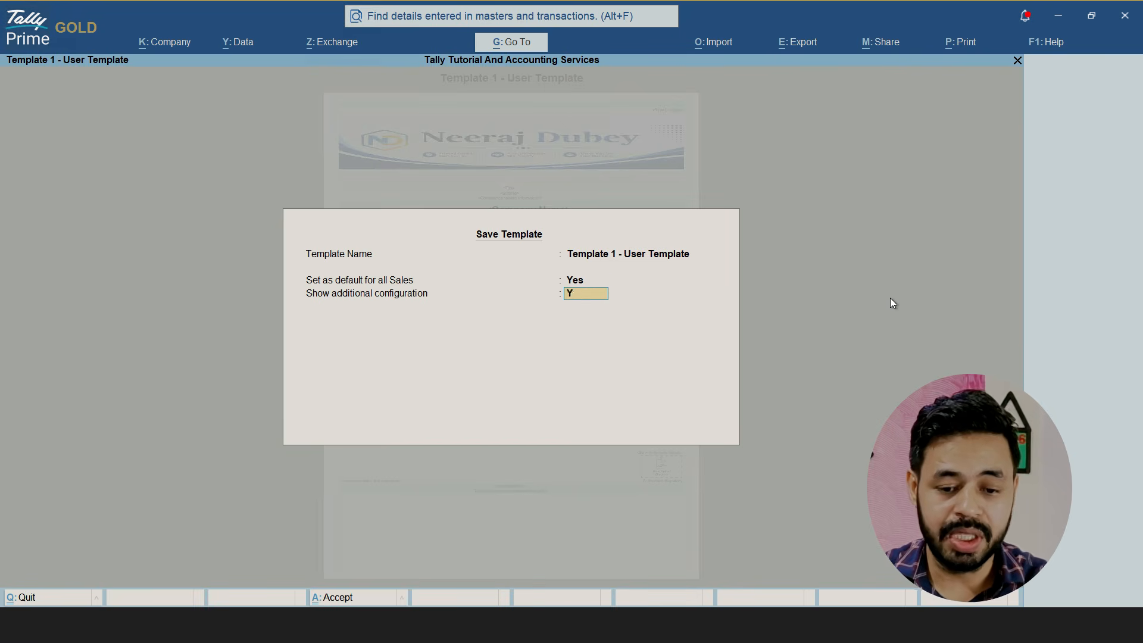
key("Return")
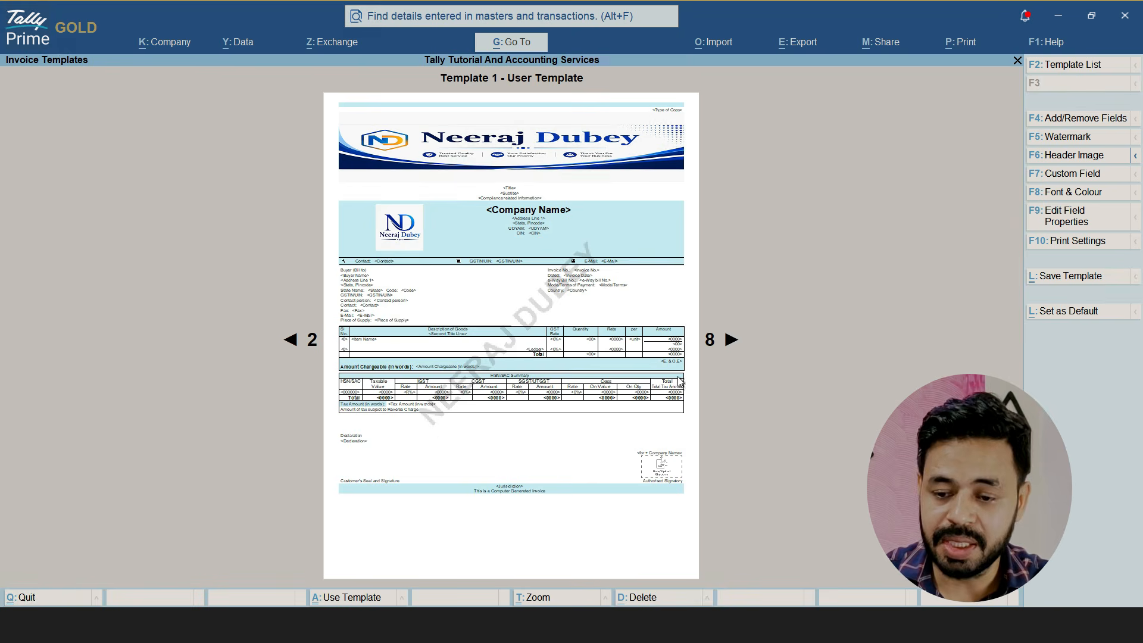
Set the template's font to Trebuchet MS and accept the font and colour properties
left_click(1074, 193)
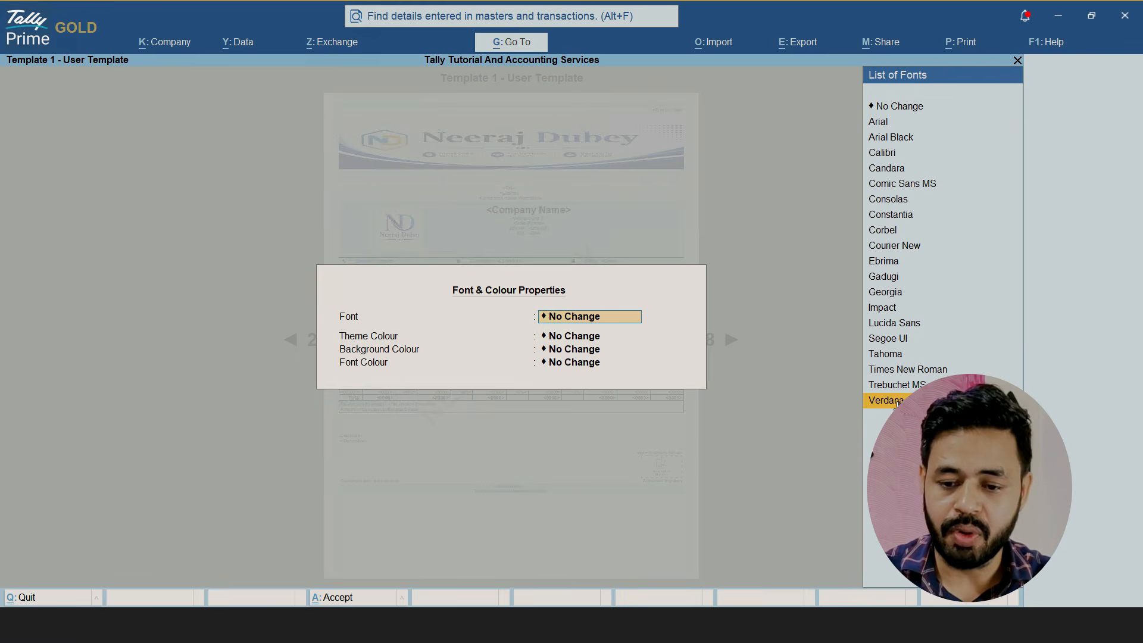
key("Up")
key("Up")
key("Up")
key("Down")
key("Down")
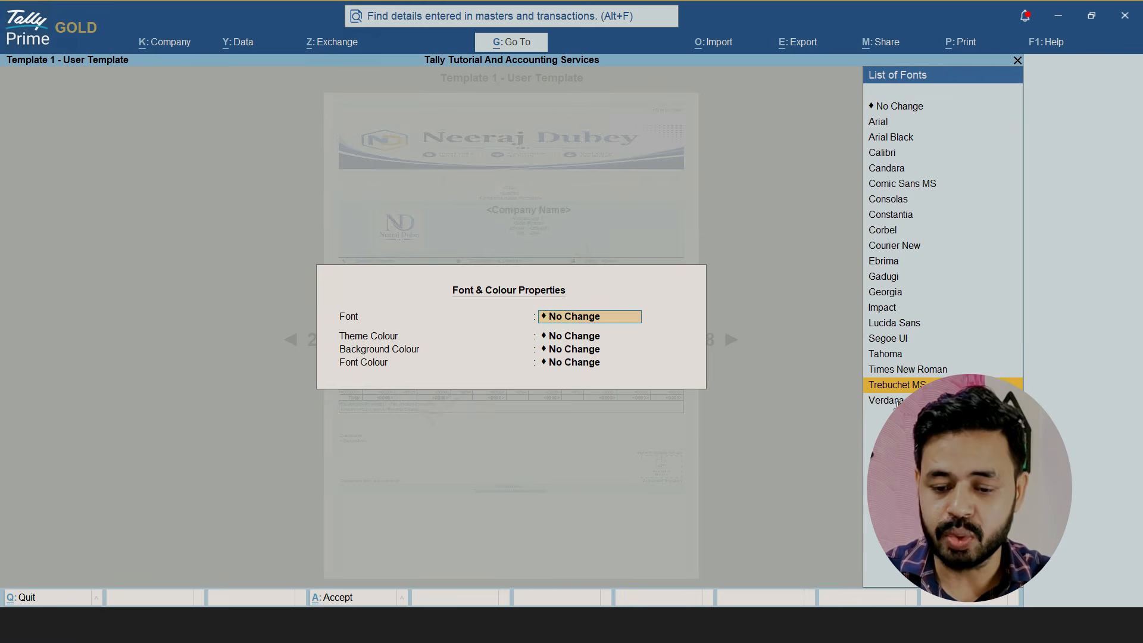
key("Return")
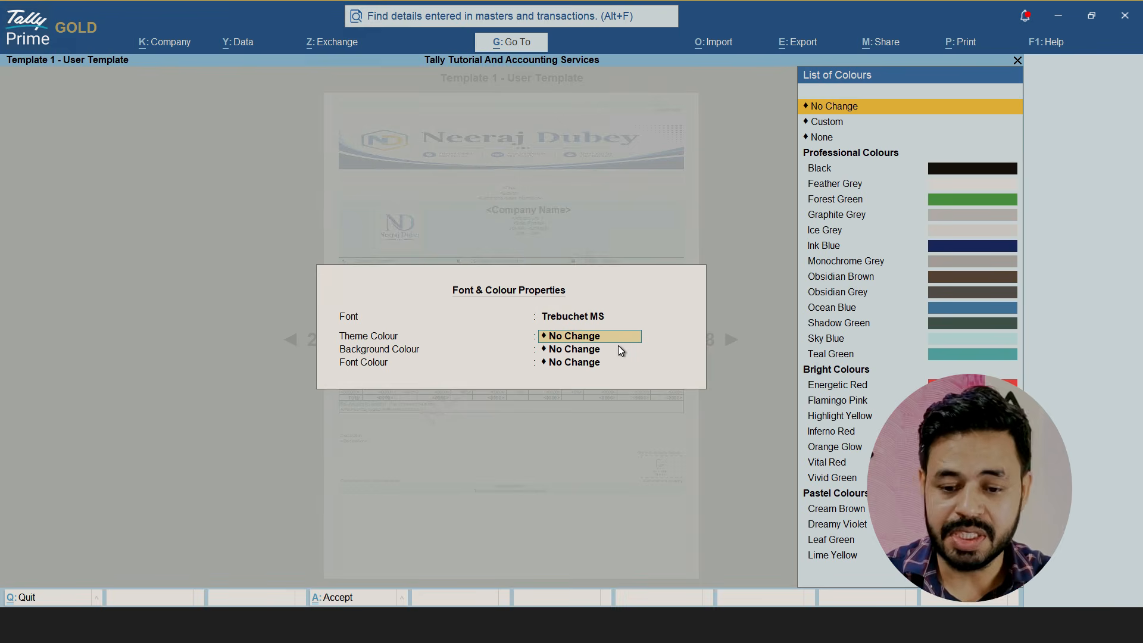
key("ctrl+a")
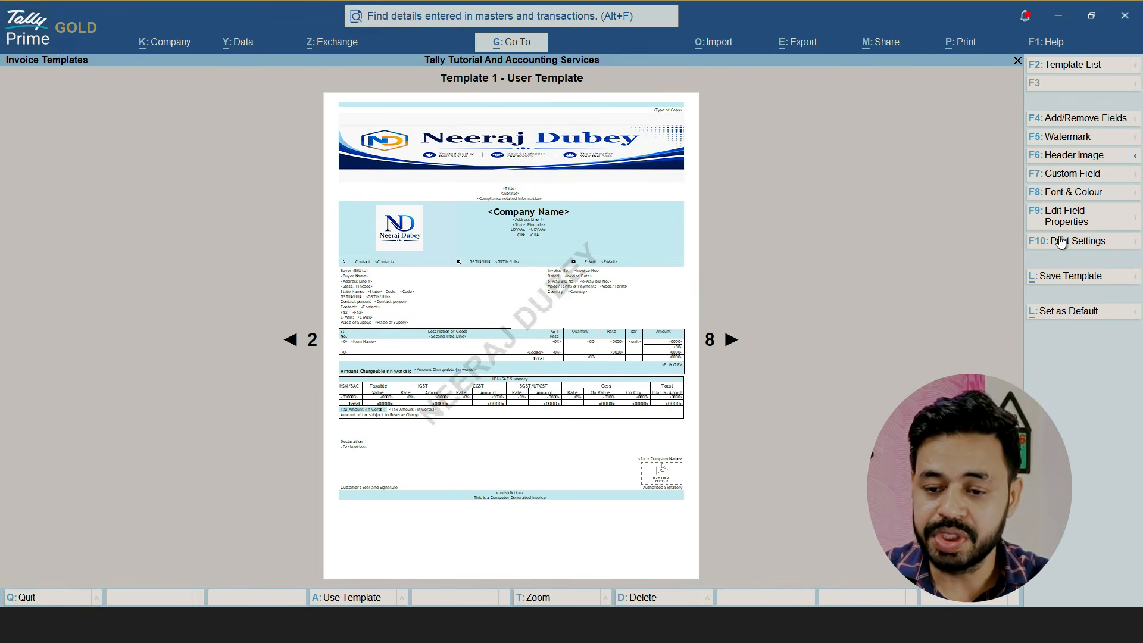
Try Energetic Red as the template's theme colour with the Trebuchet MS font
left_click(1070, 197)
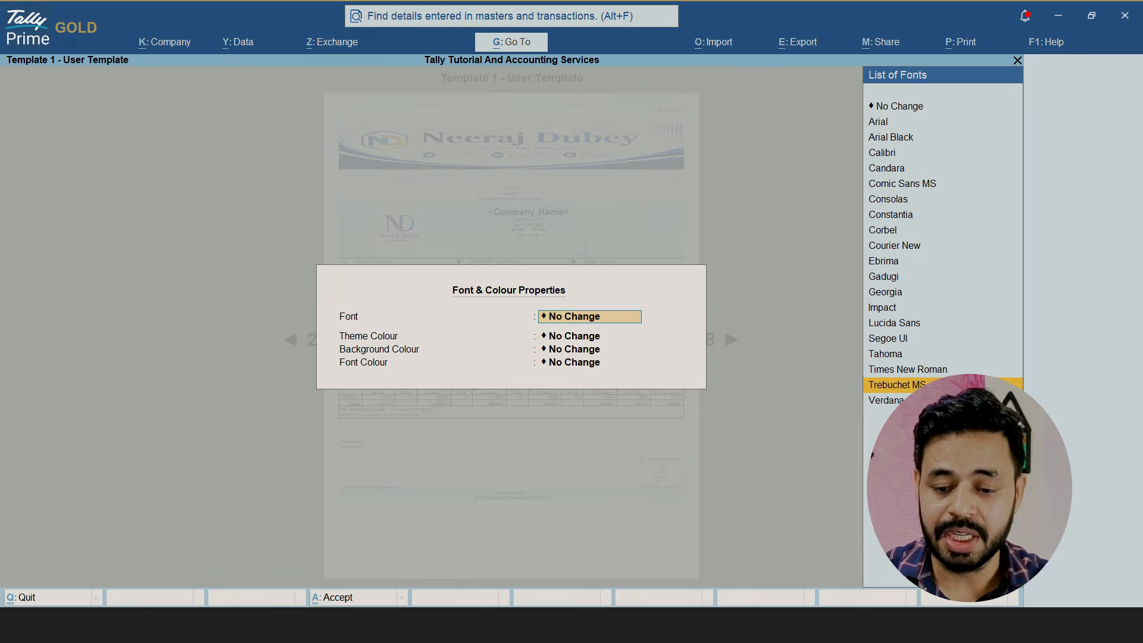
key("Return")
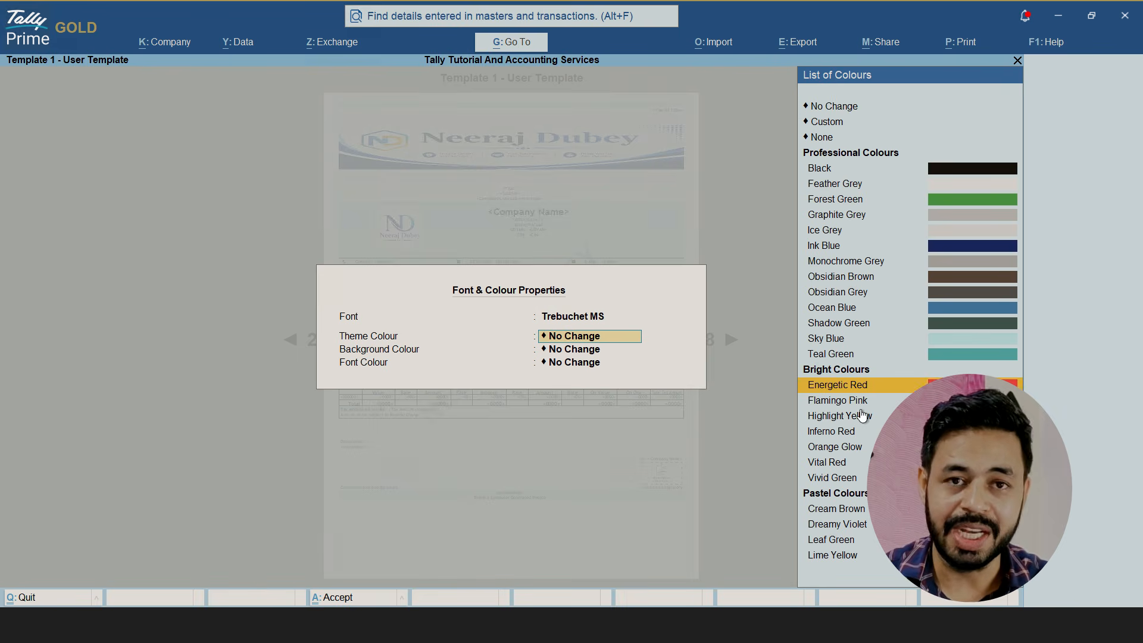
key("Return")
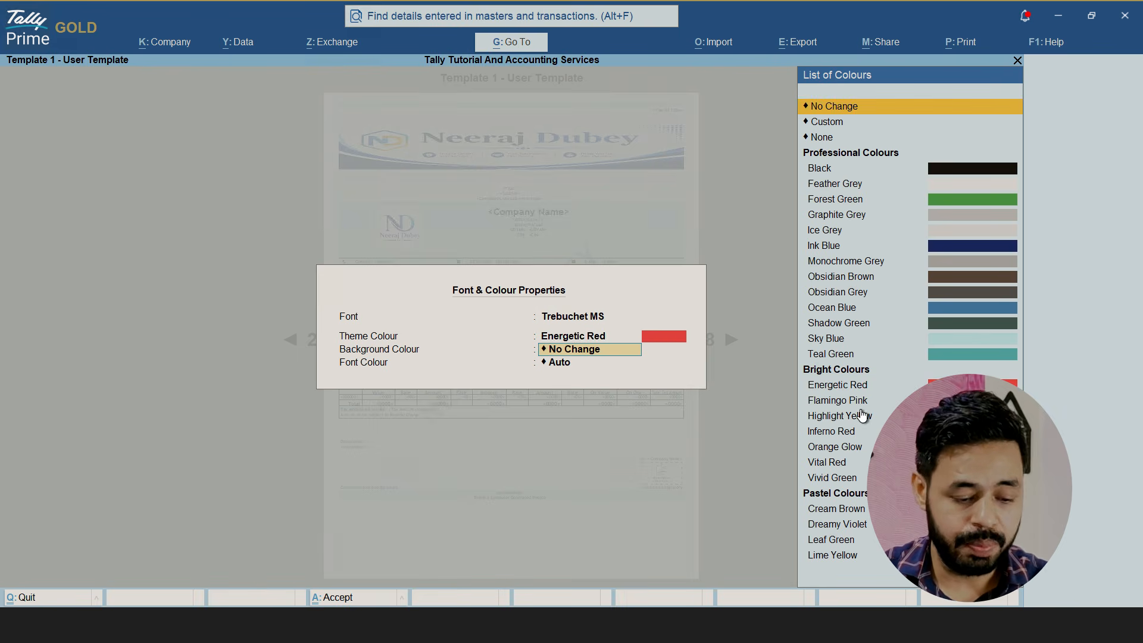
key("ctrl+a")
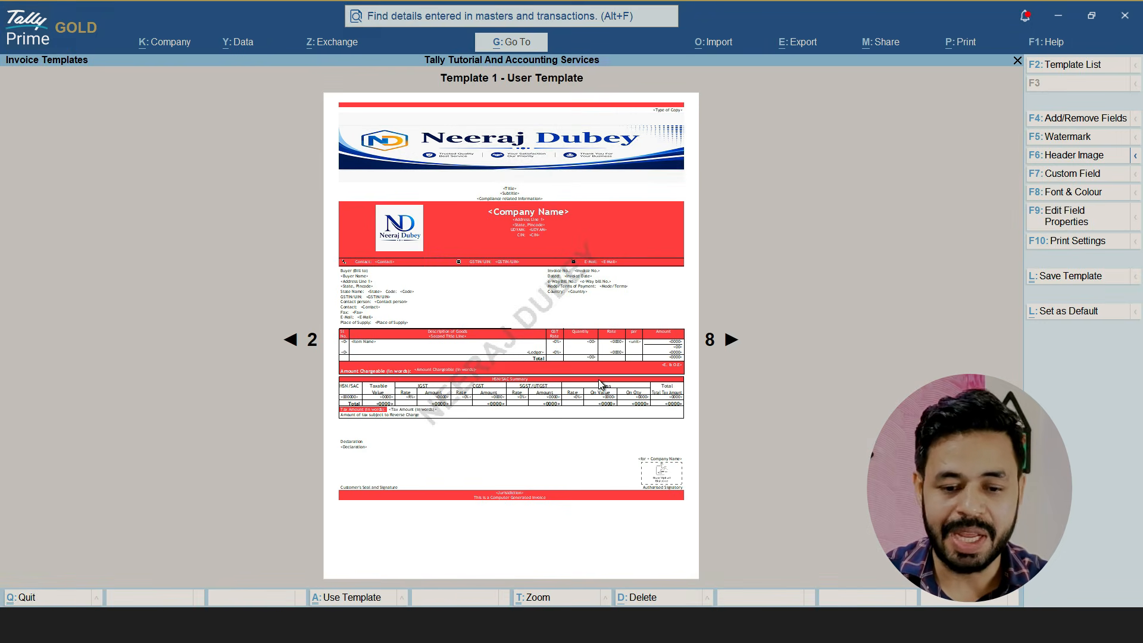
left_click(1082, 272)
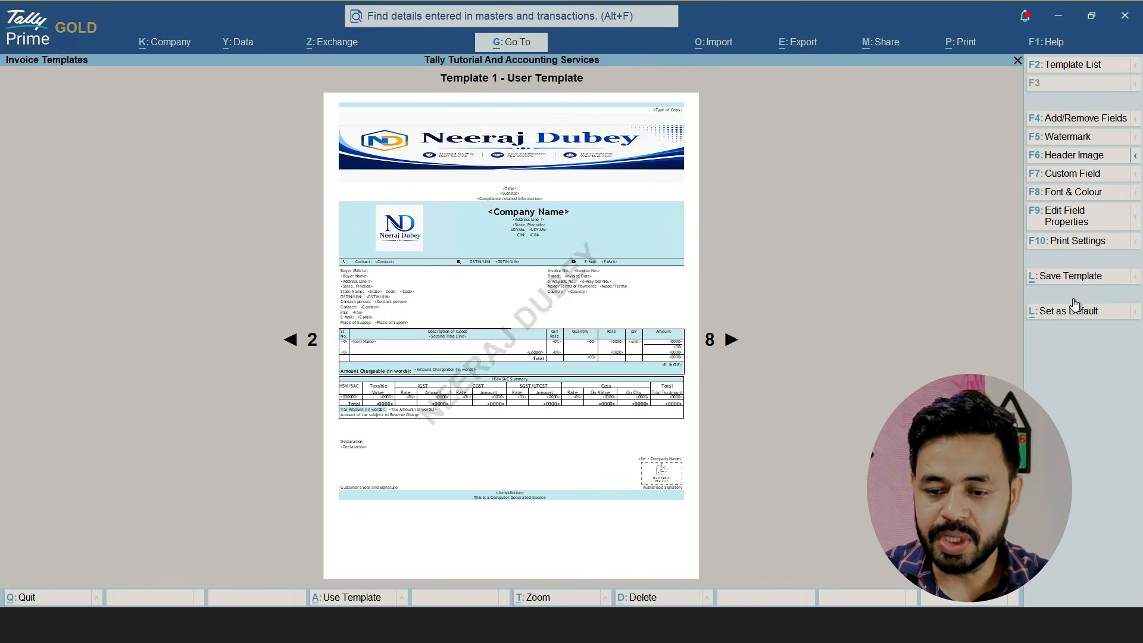
Save the restyled Template 1 - User Template as the default for all Sales
left_click(1071, 277)
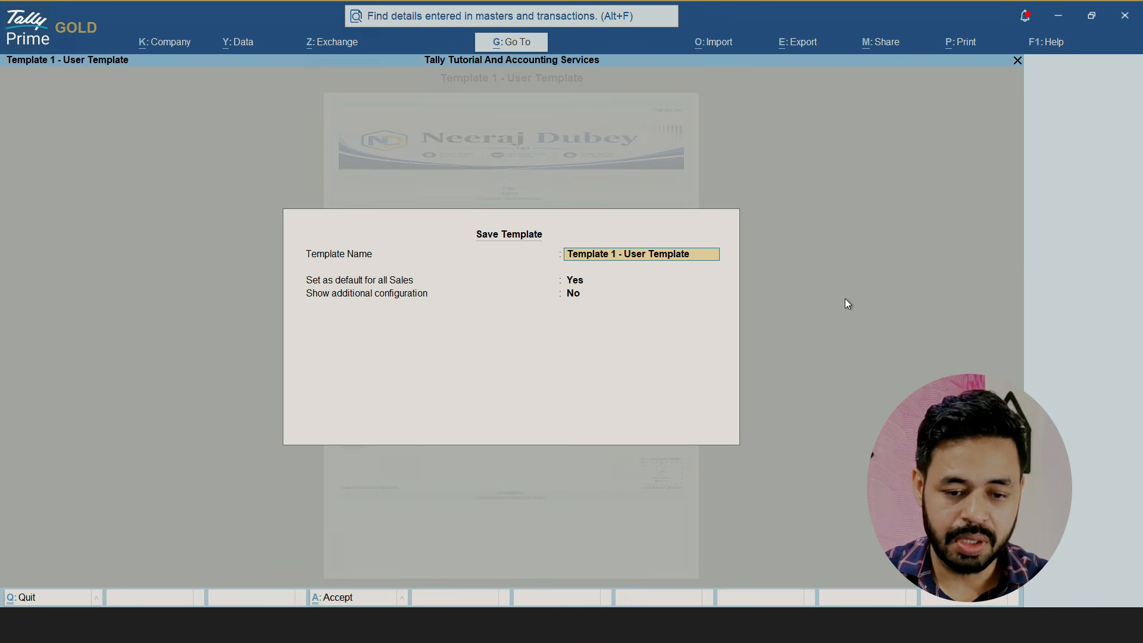
key("ctrl+a")
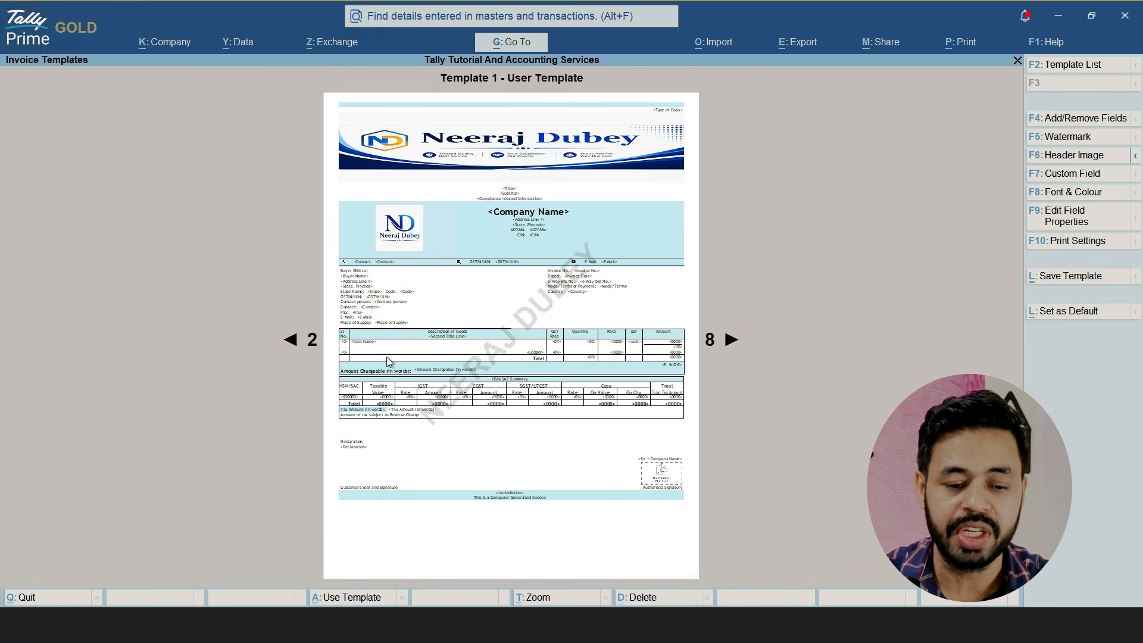
Open the Company Name field's properties, set Italic to Yes and show the advanced field options
left_click(1079, 217)
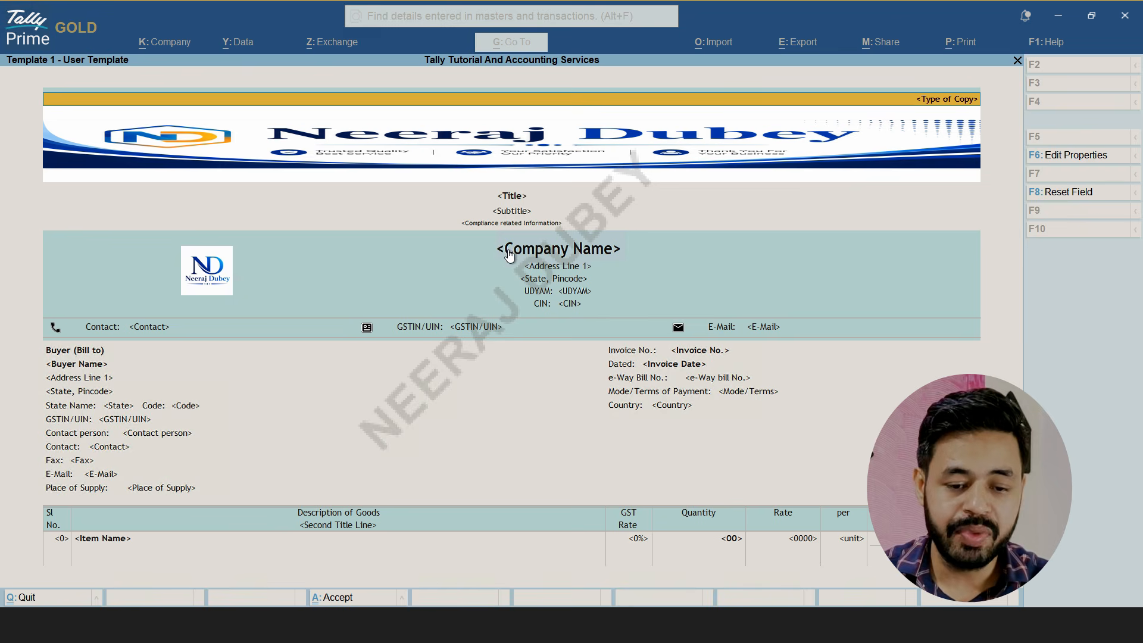
left_click(528, 255)
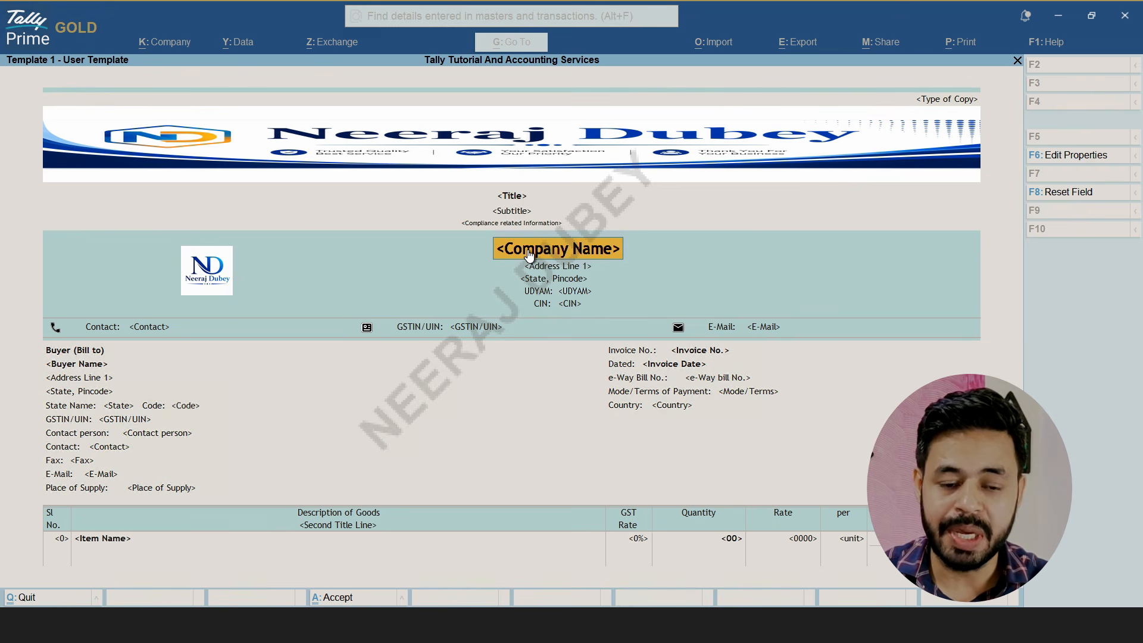
left_click(1072, 156)
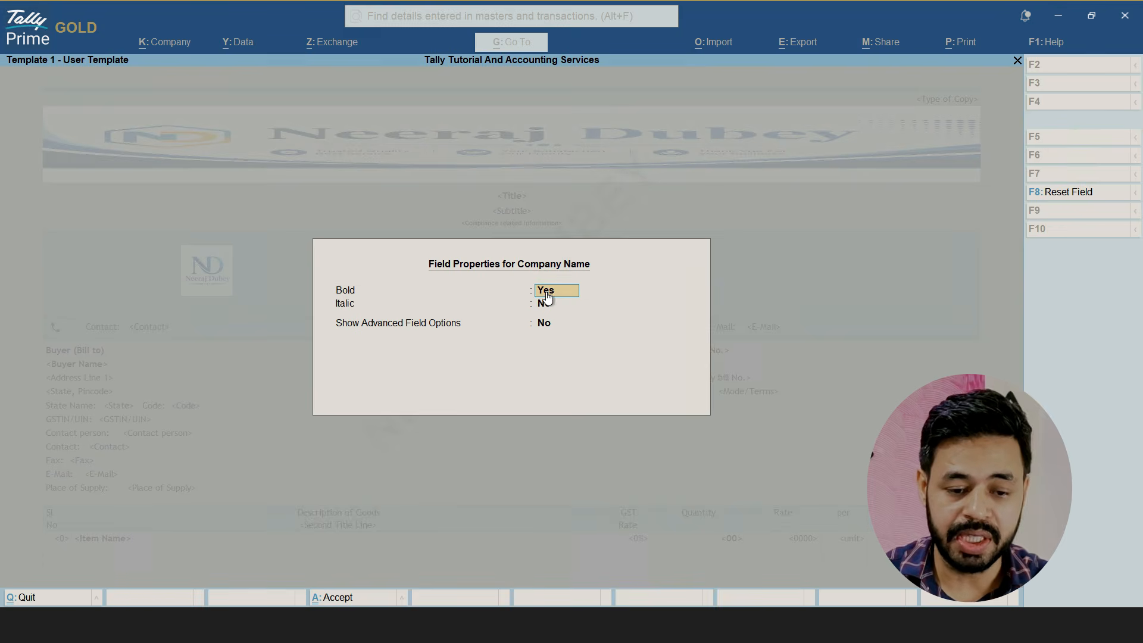
key("Return")
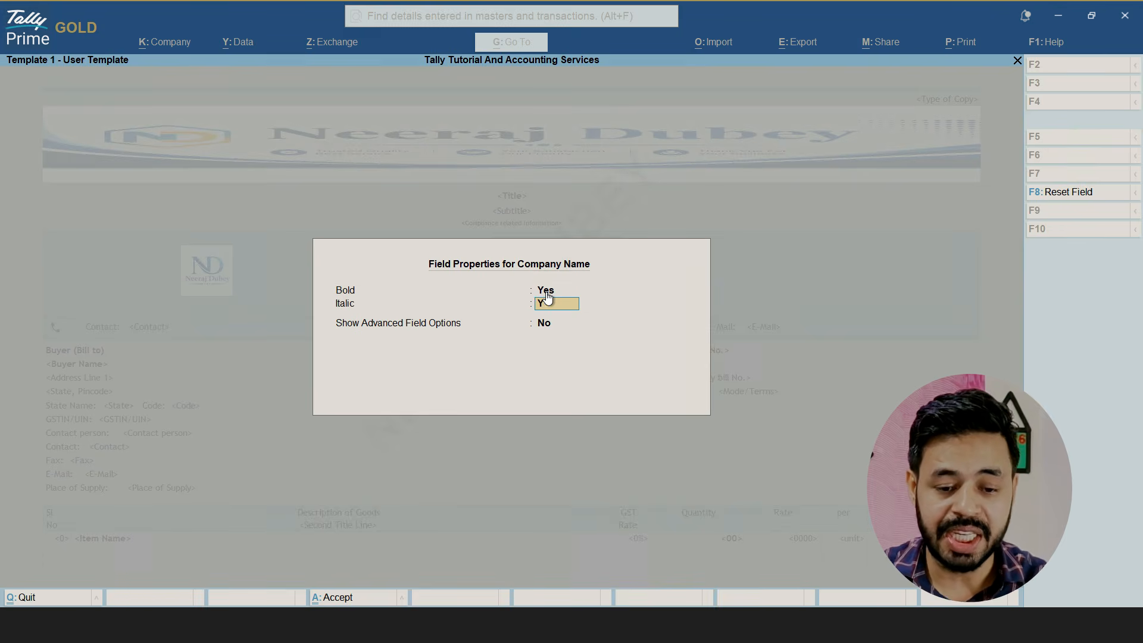
key("Return")
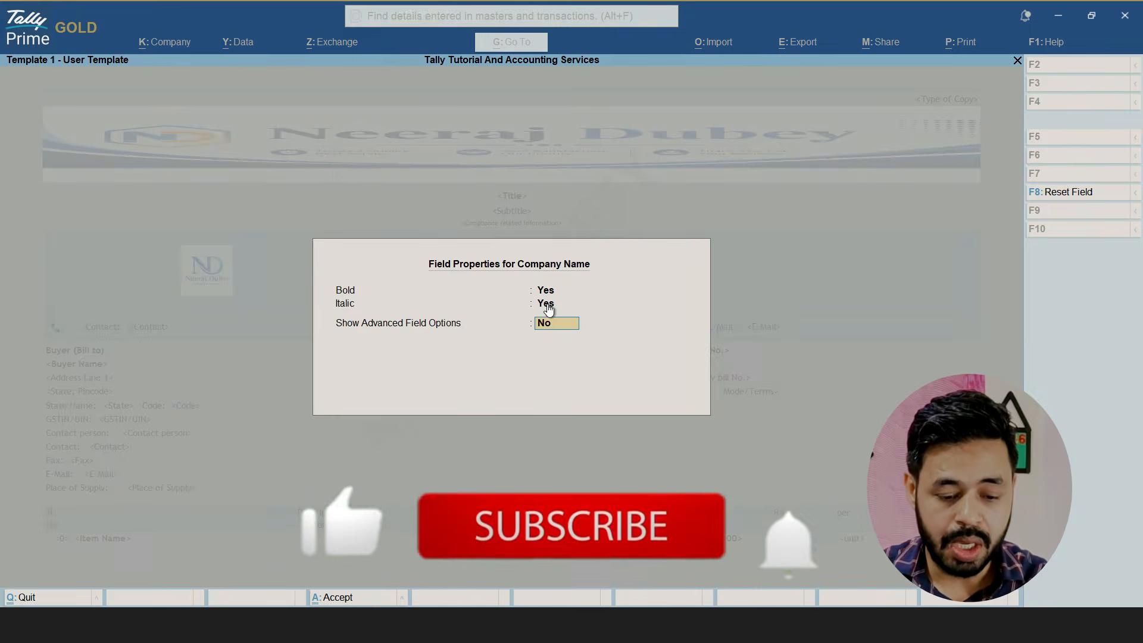
type("y")
key("Return")
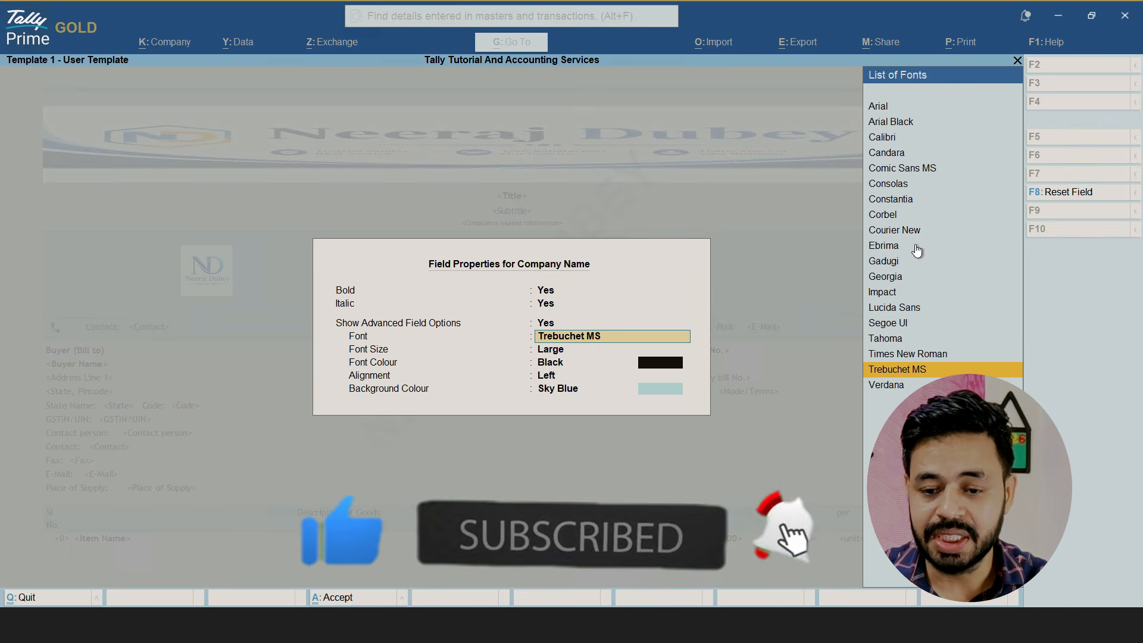
Set the Company Name field's font to Arial Black and its font size to Extra Large
left_click(891, 123)
key("Return")
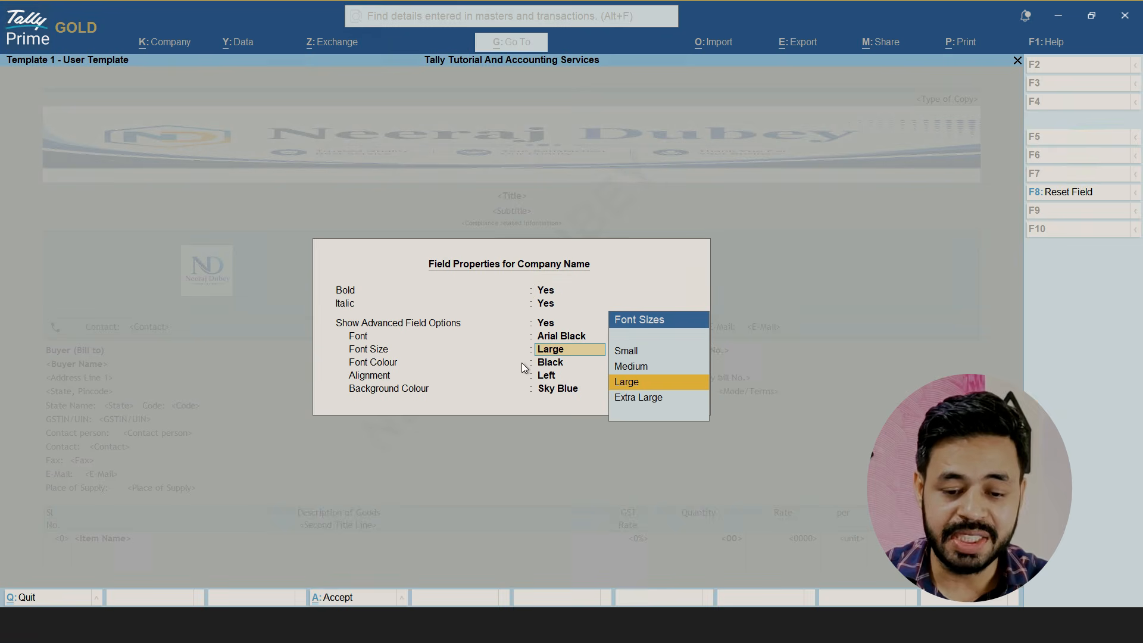
left_click(638, 399)
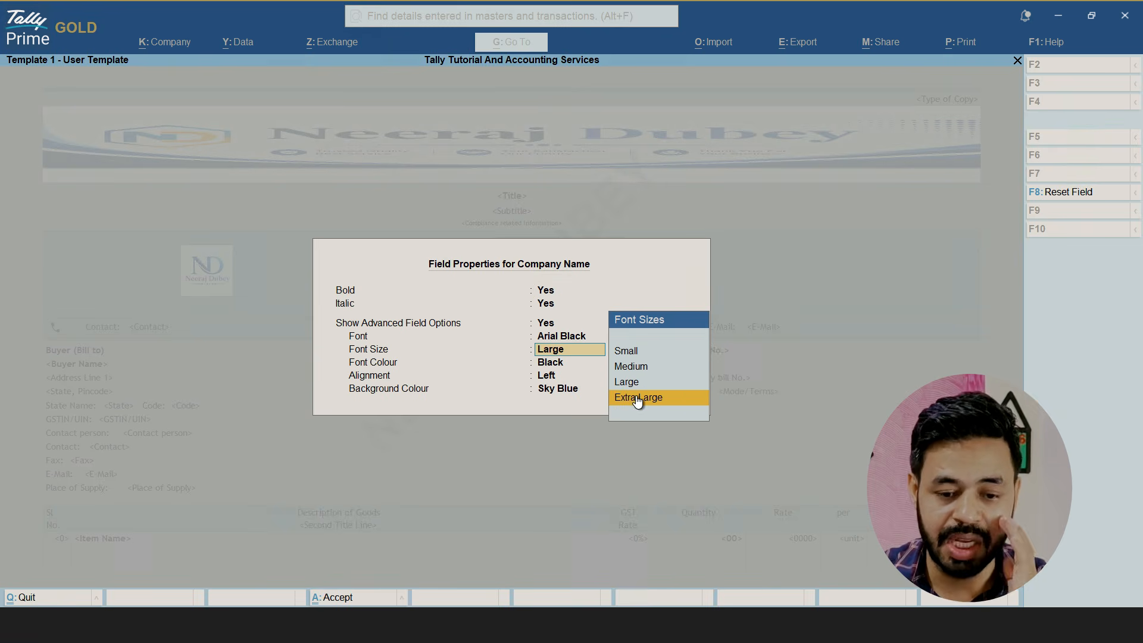
left_click(638, 399)
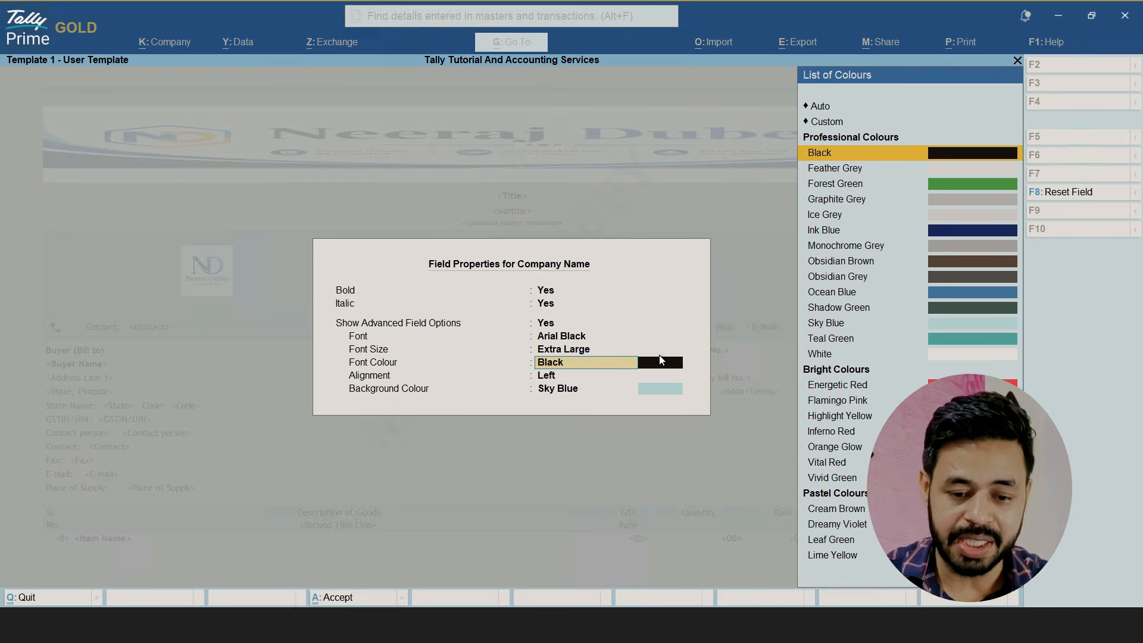
Set the Company Name field's alignment to Centre, keep the Black font and Sky Blue background, and accept the field edits
key("Return")
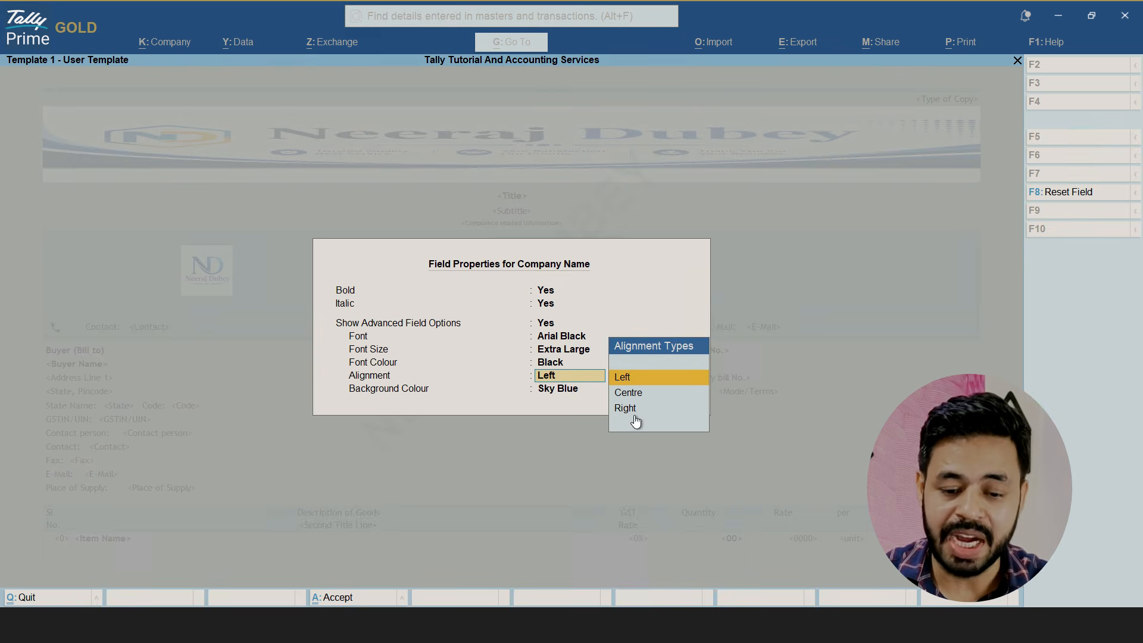
key("Down")
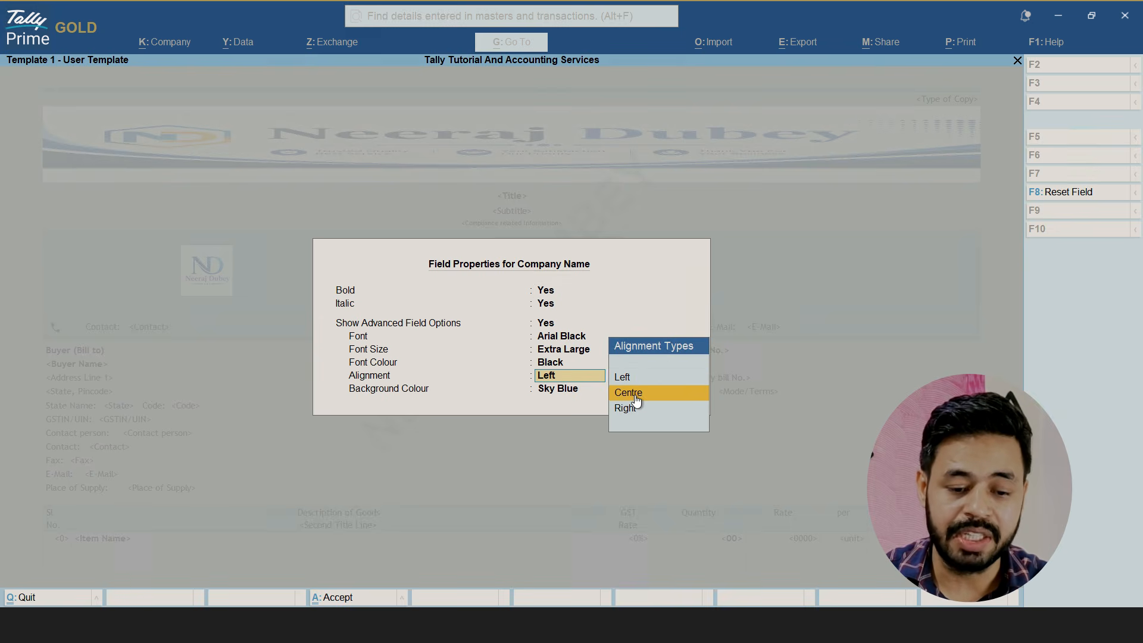
key("Return")
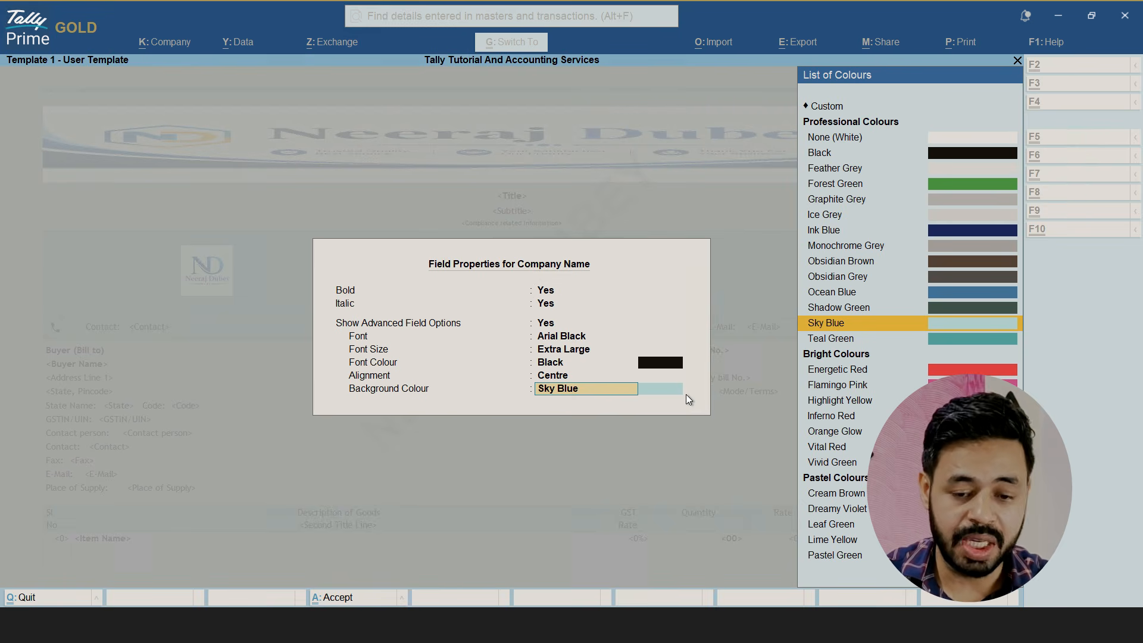
key("Return")
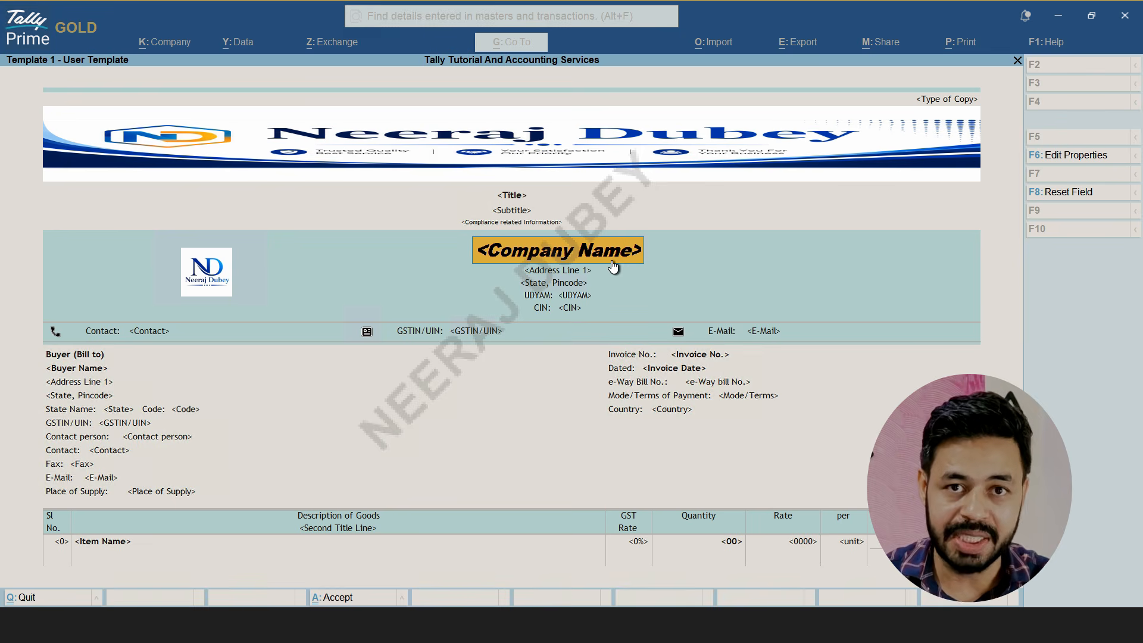
key("ctrl")
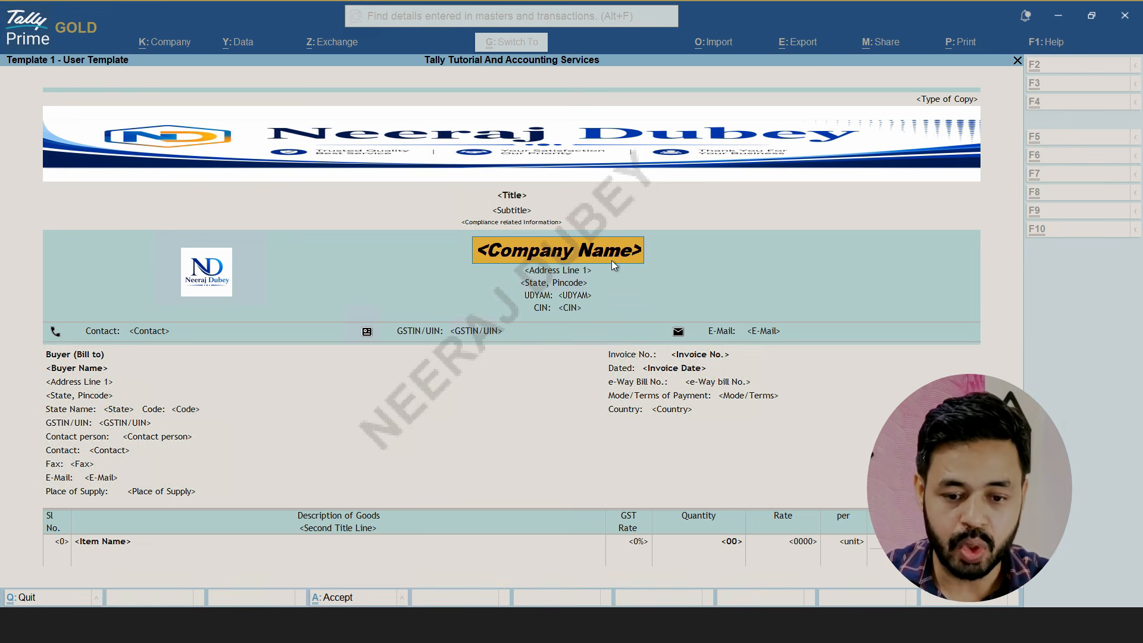
key("ctrl+a")
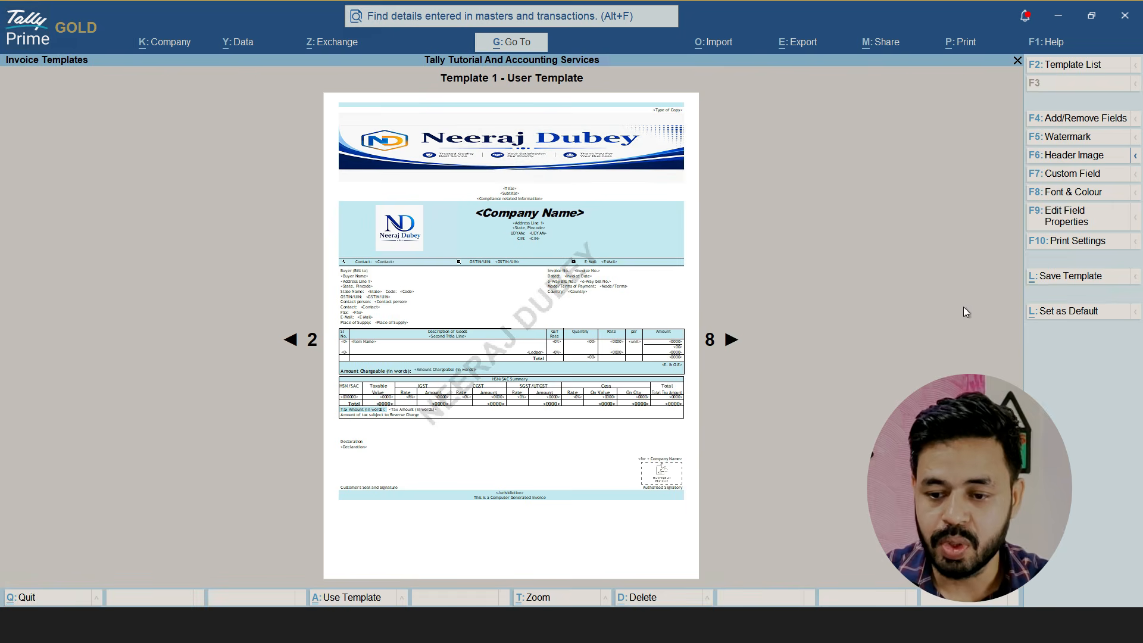
Save Template 1 - User Template with its restyled company name as the Sales default, and check the invoice preview with it
left_click(1052, 275)
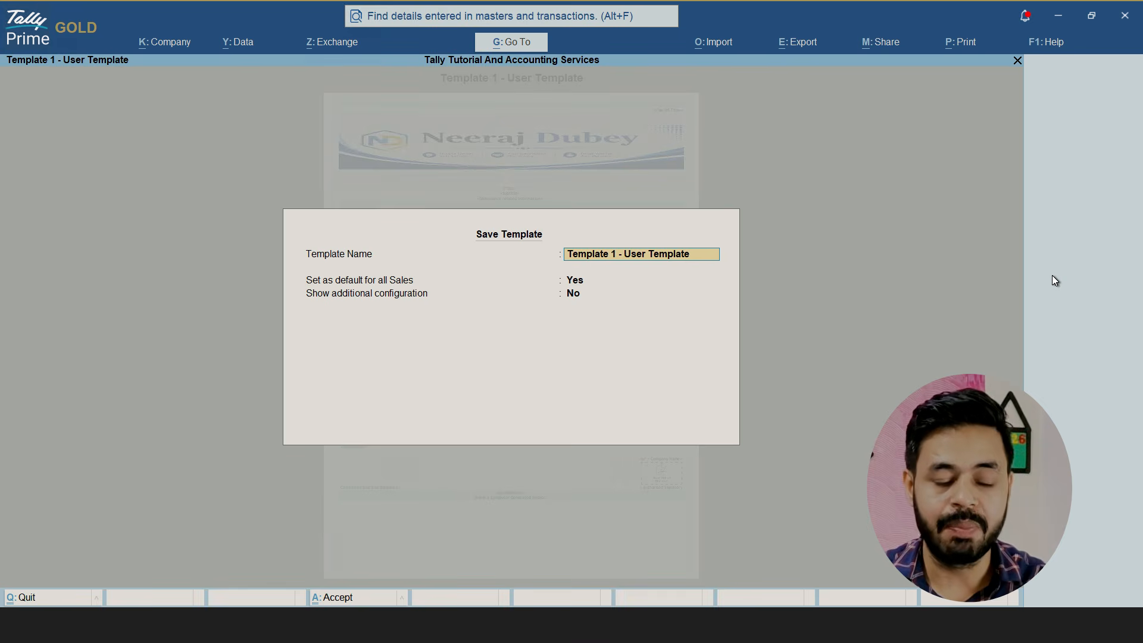
key("ctrl+a")
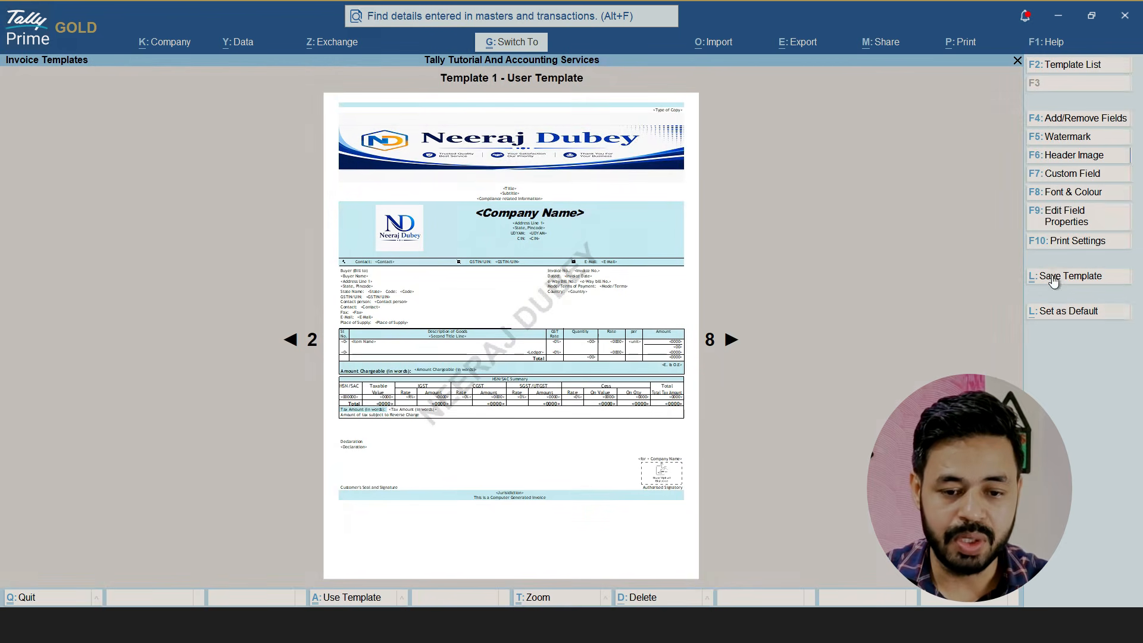
key("ctrl+a")
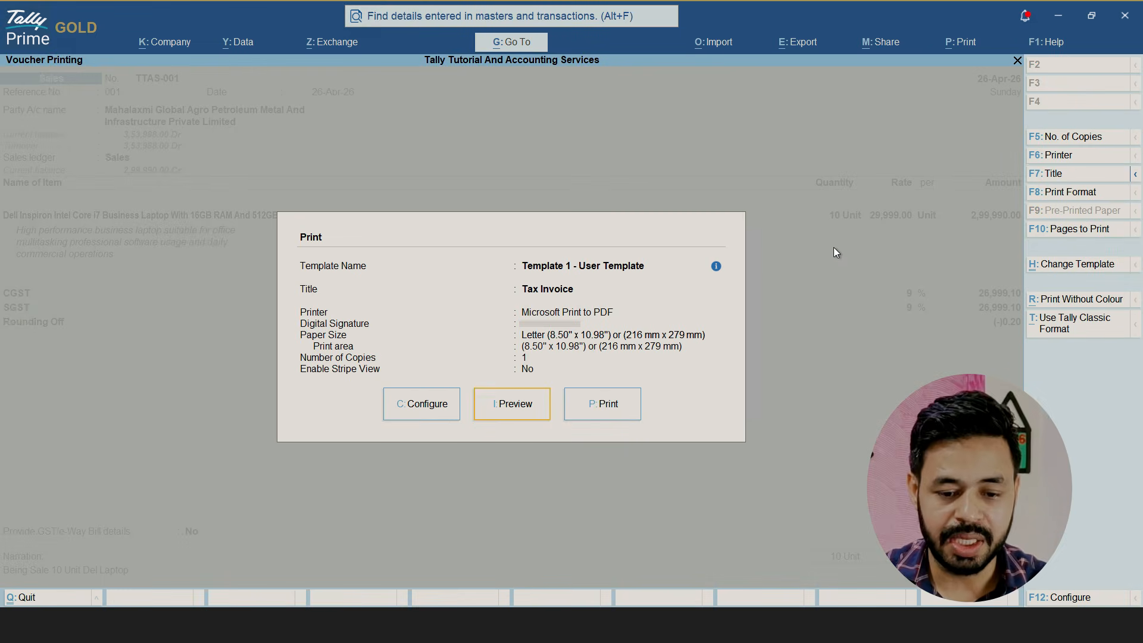
key("i")
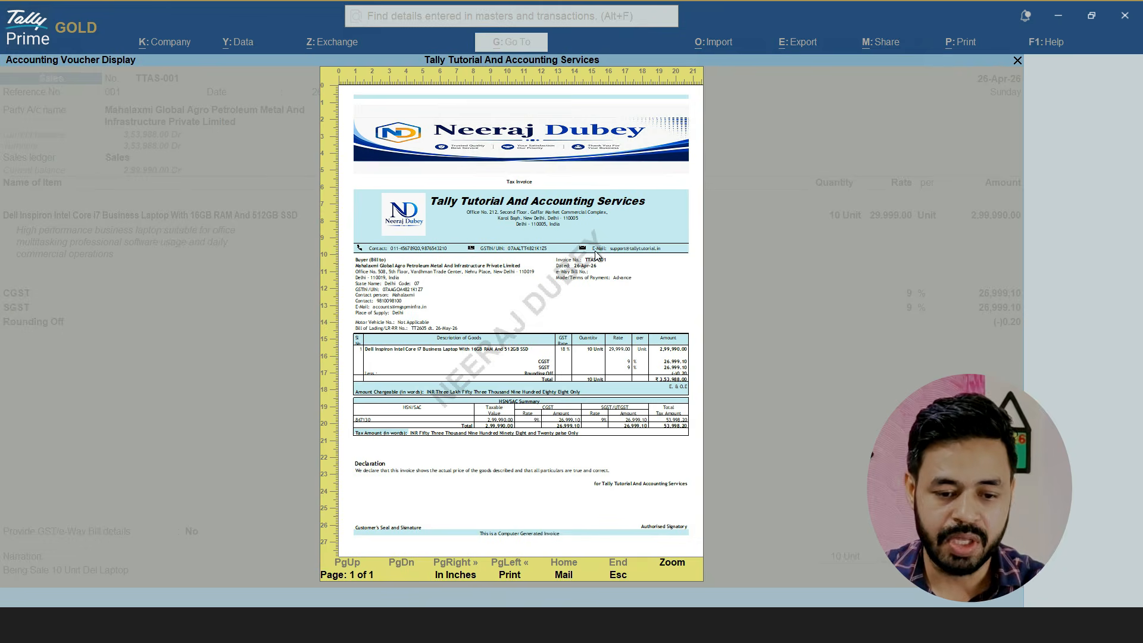
key("Escape")
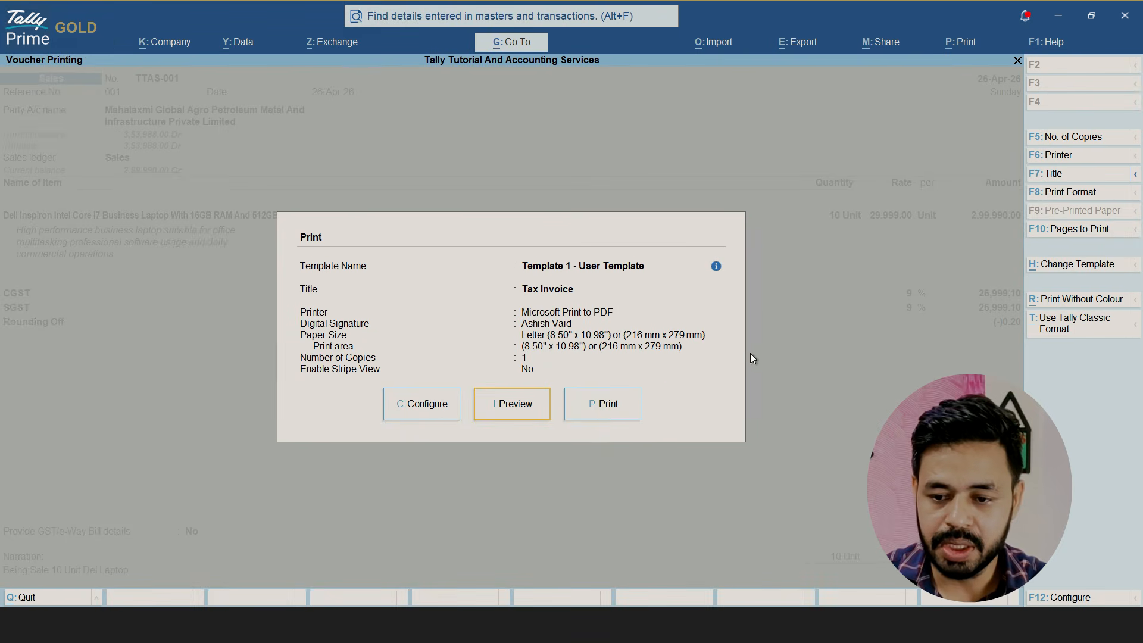
Open the Invoice No. field's properties in the invoice template, set Italic to Yes and show the advanced field options
left_click(1064, 272)
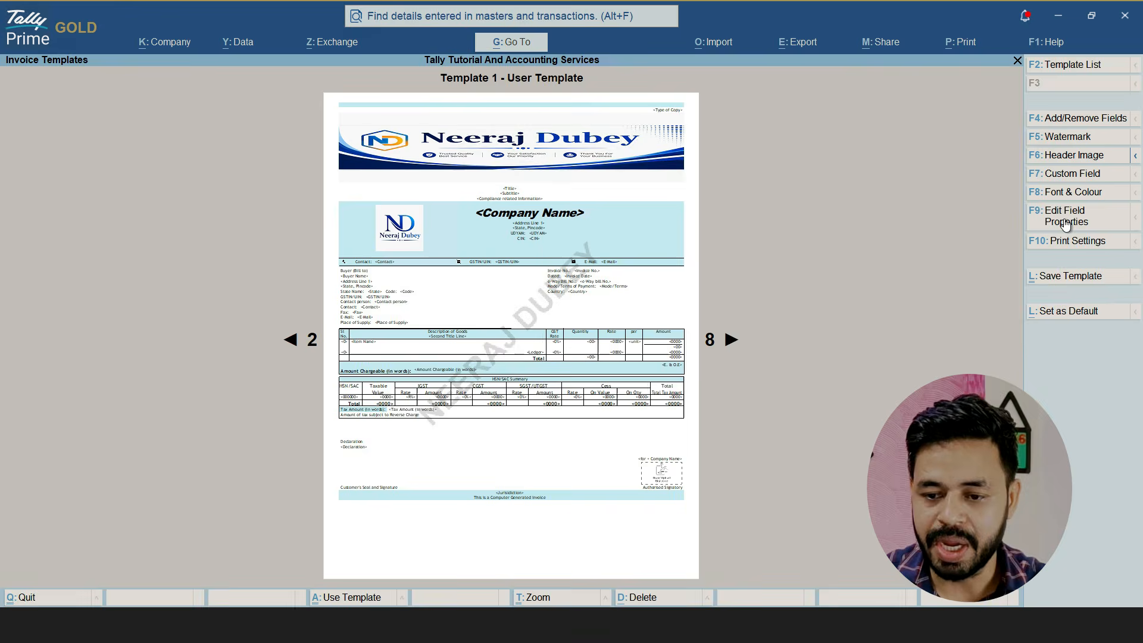
left_click(1066, 220)
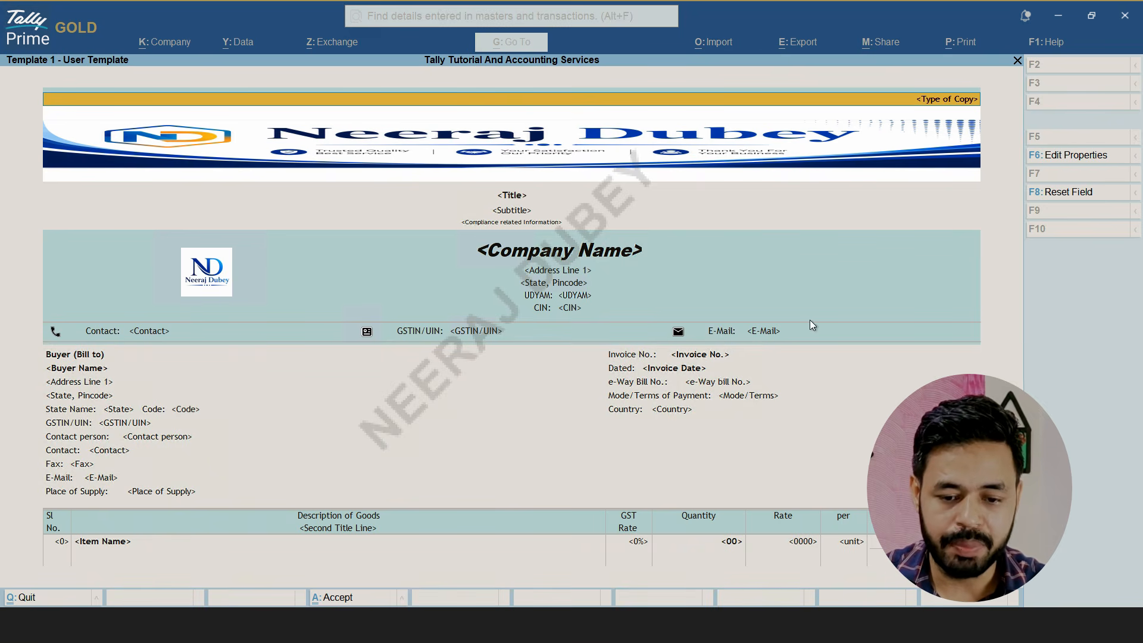
left_click(681, 357)
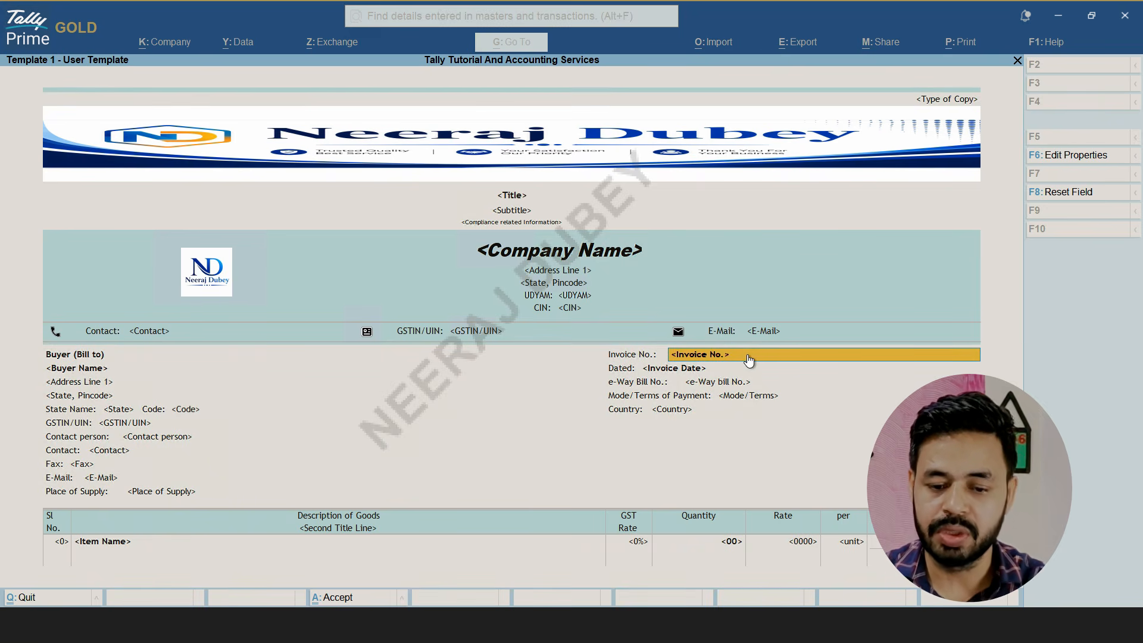
left_click(1075, 156)
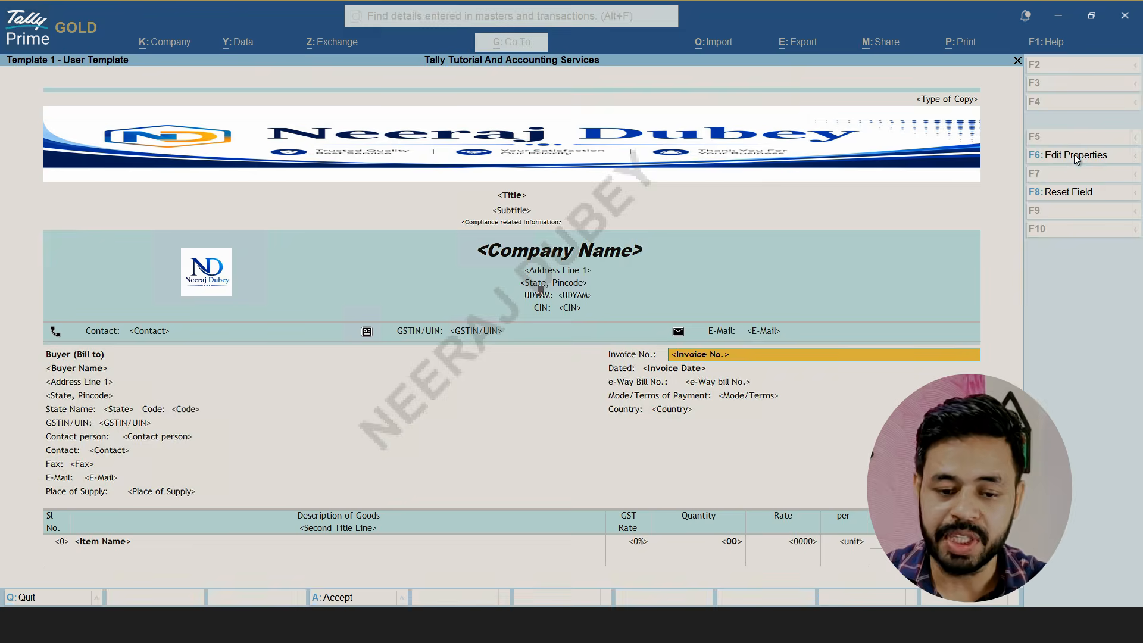
key("Return")
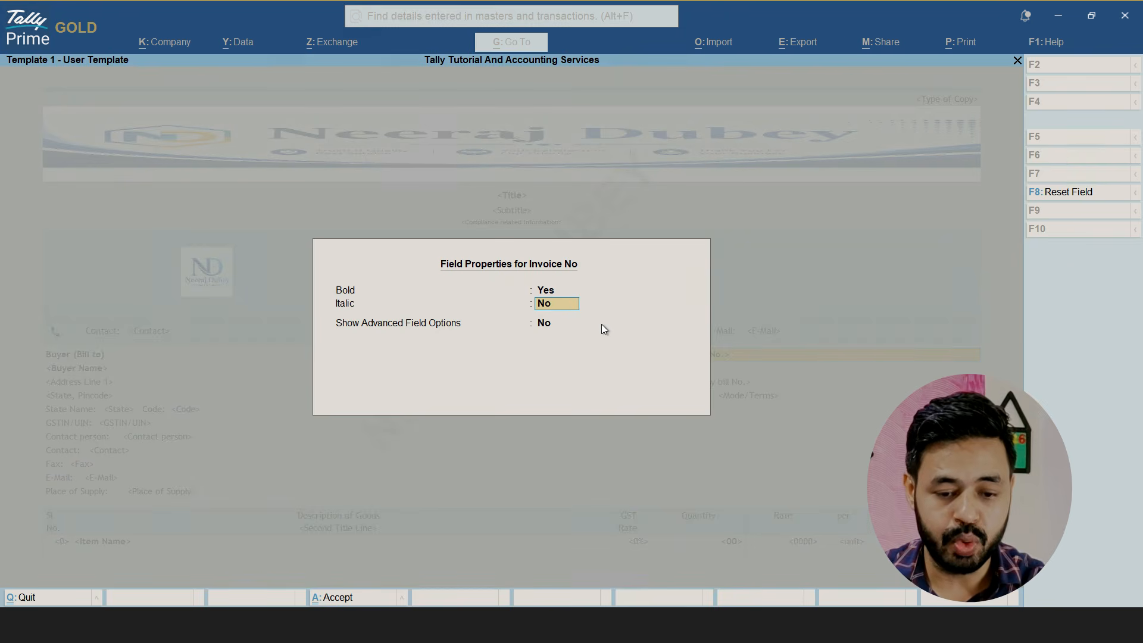
type("y")
key("Return")
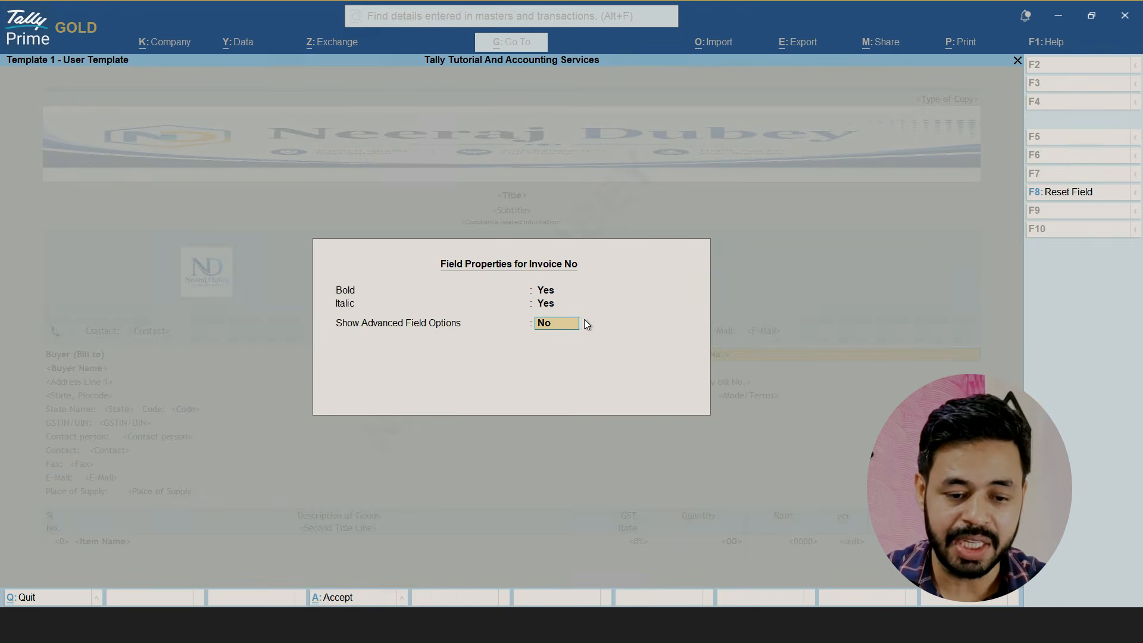
type("y")
key("Return")
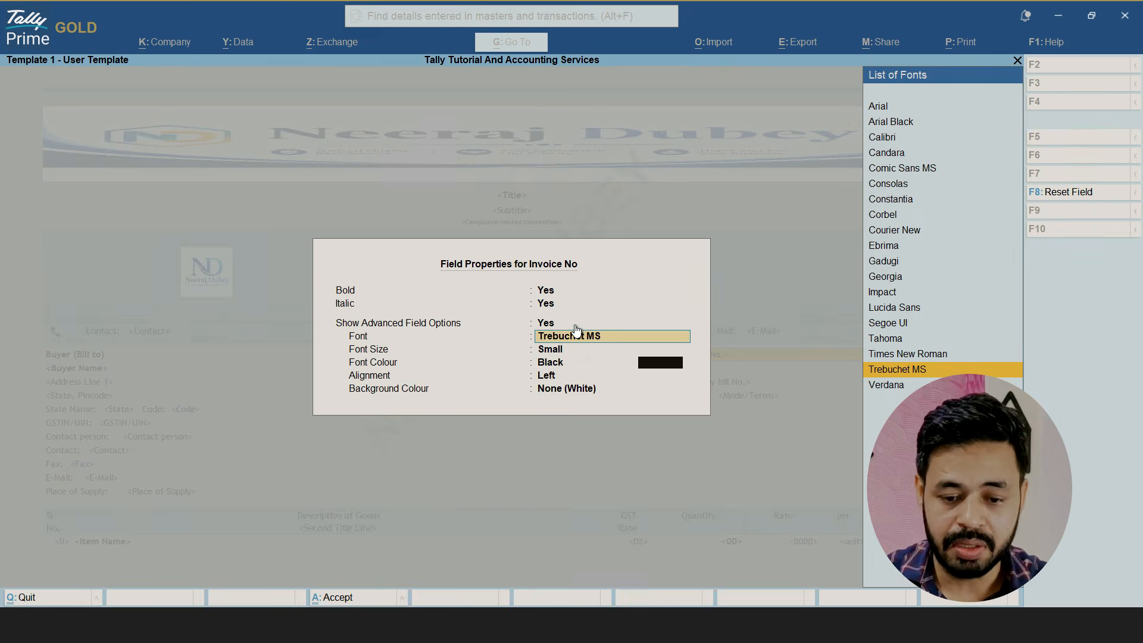
Set the Invoice No. field's font colour to Ink Blue, keep its Left alignment, accept the edits and zoom in on the invoice preview
left_click(660, 364)
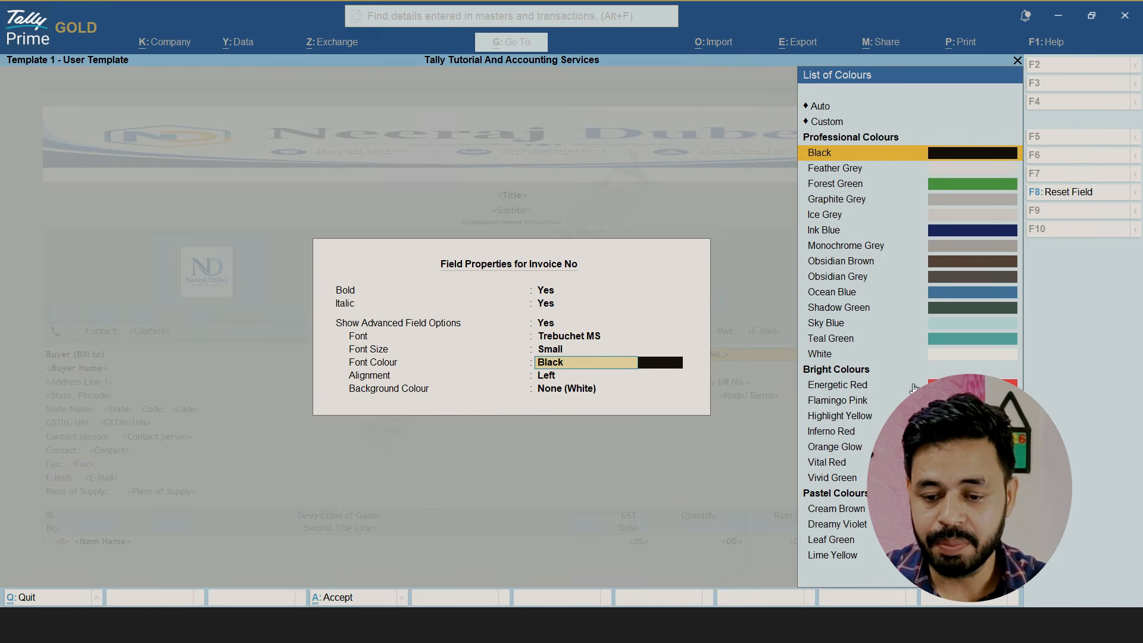
left_click(959, 234)
key("Return")
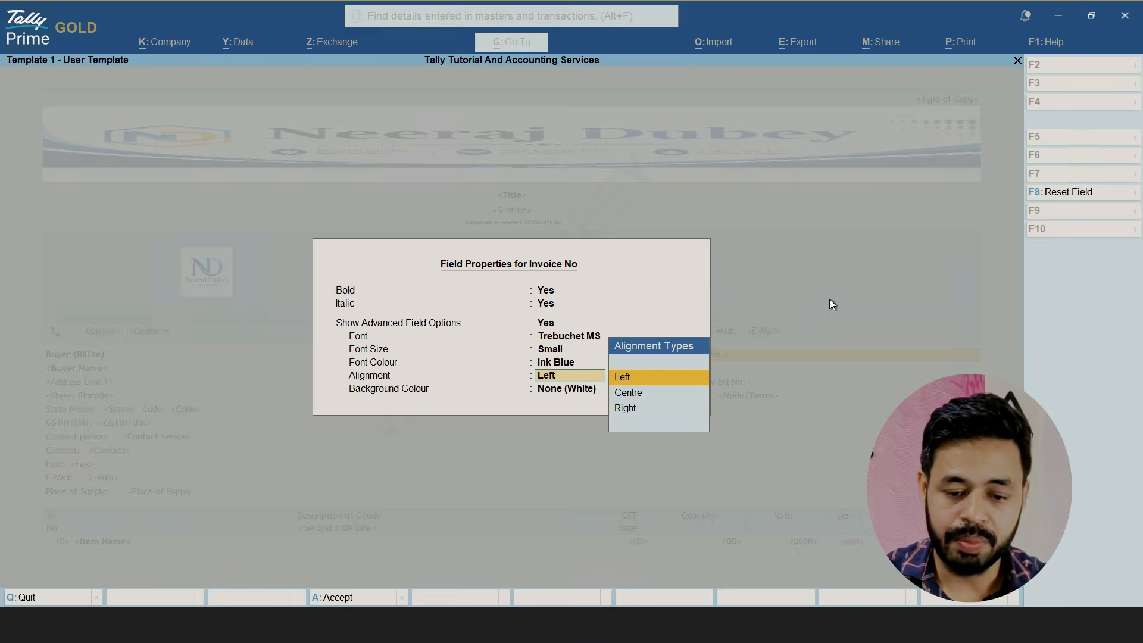
key("Return")
key("Return")
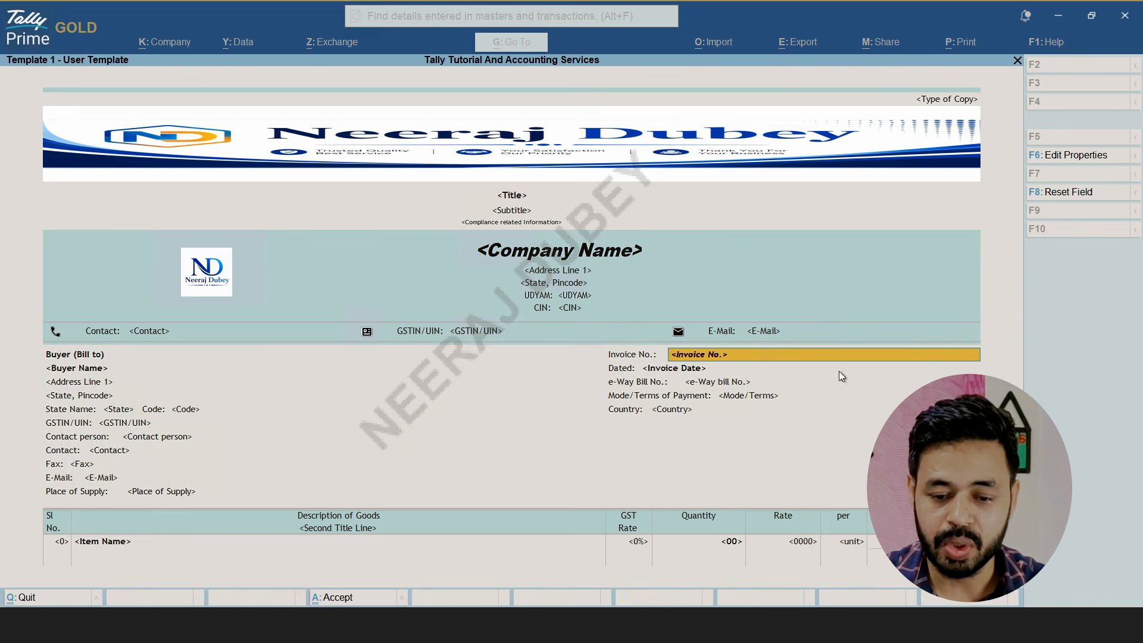
key("ctrl+a")
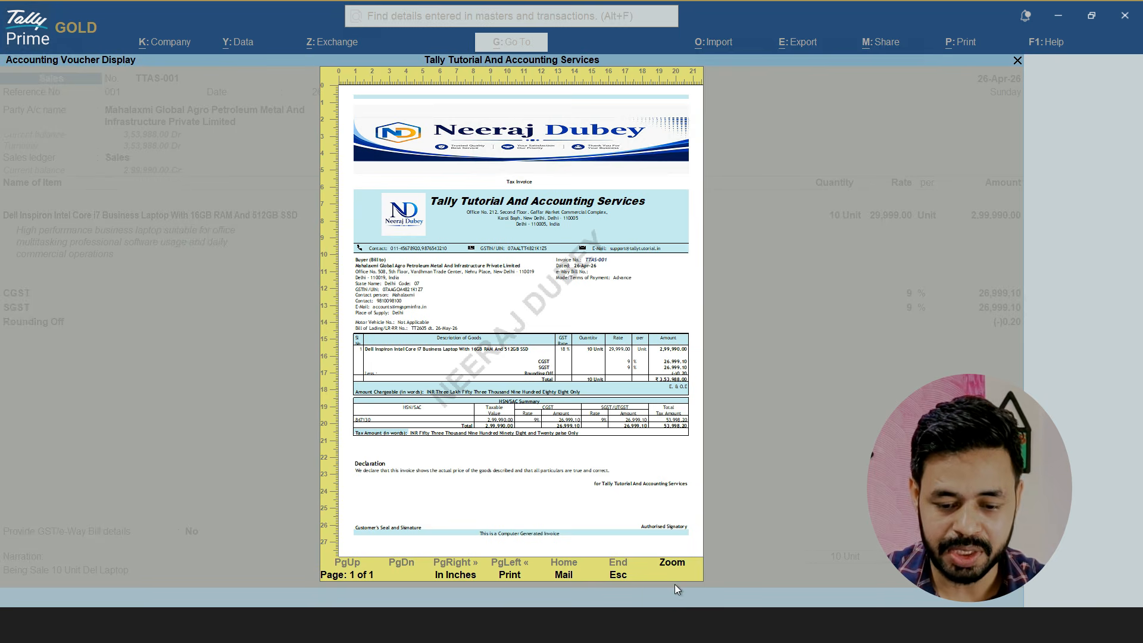
left_click(680, 573)
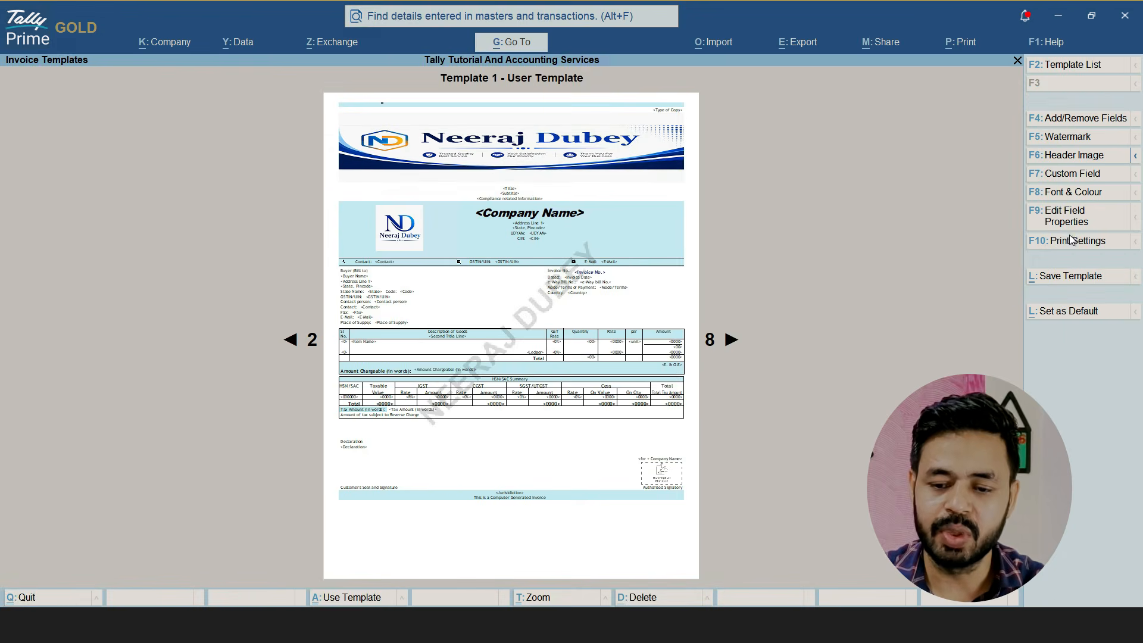
Review the template's Print/Export/Share settings and check the invoice preview
left_click(1070, 239)
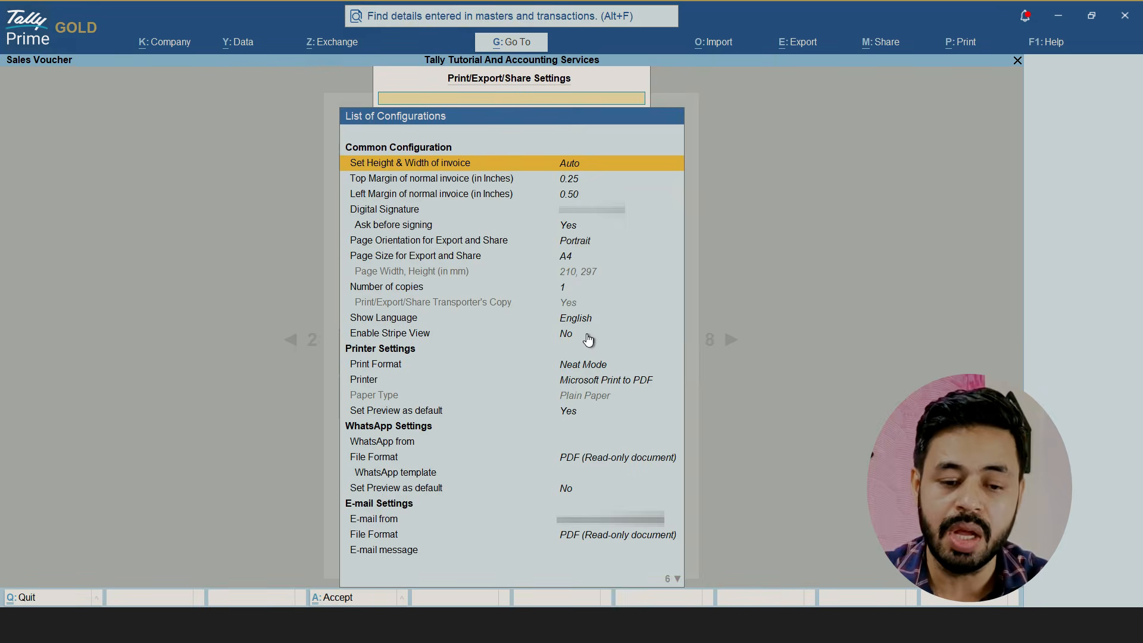
key("ctrl+a")
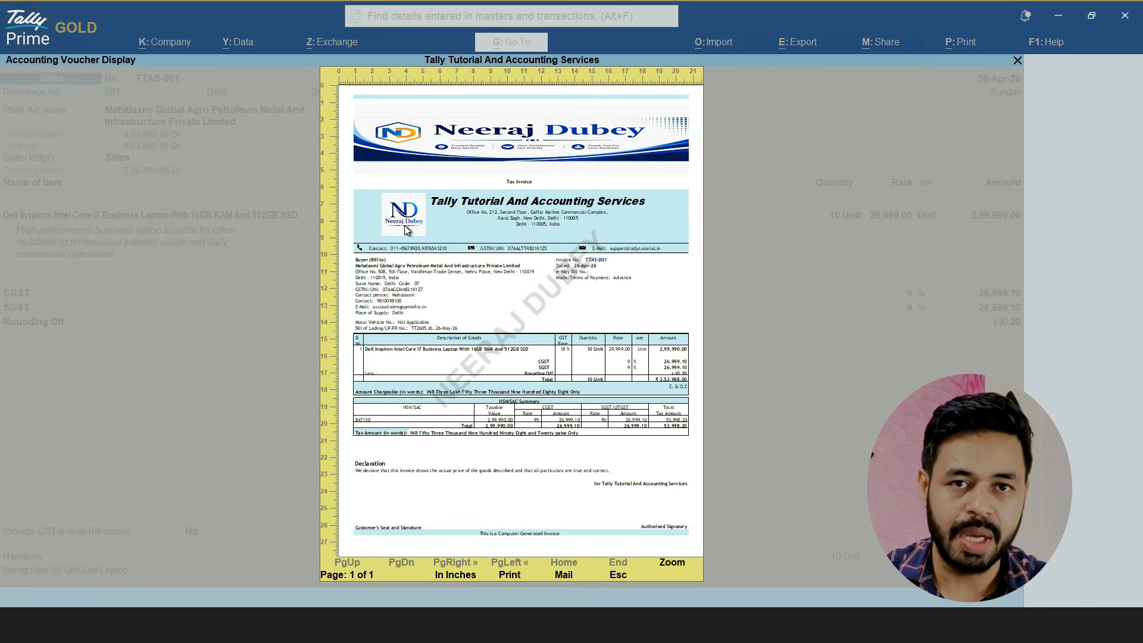
key("Escape")
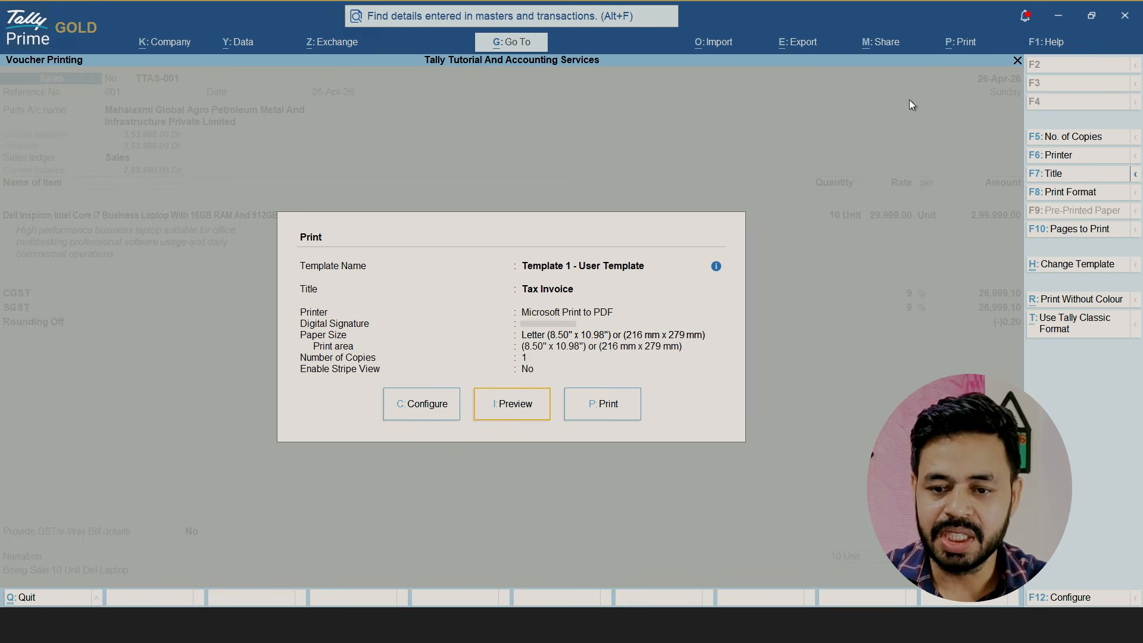
Return to the sales voucher, restart printing and open the general Print Configuration
key("Escape")
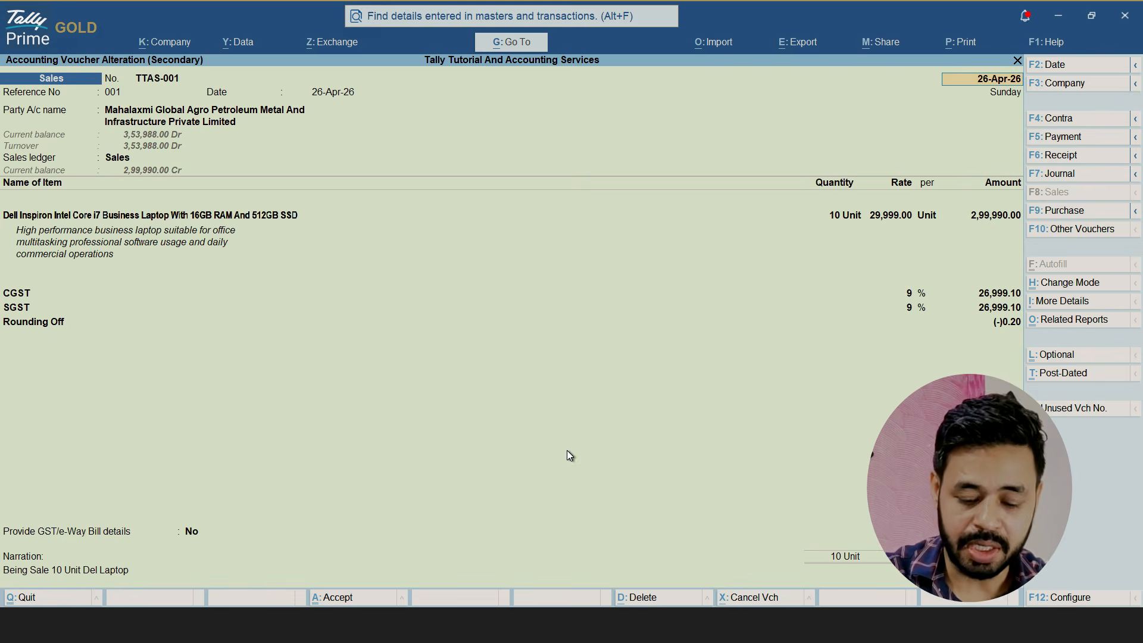
key("alt+p")
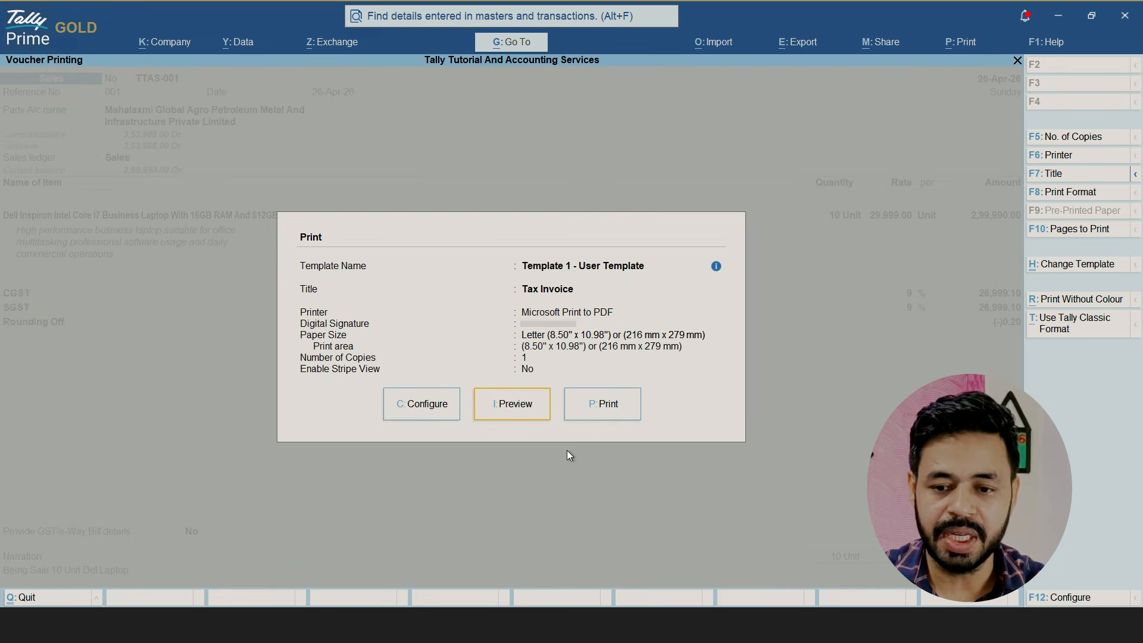
left_click(965, 44)
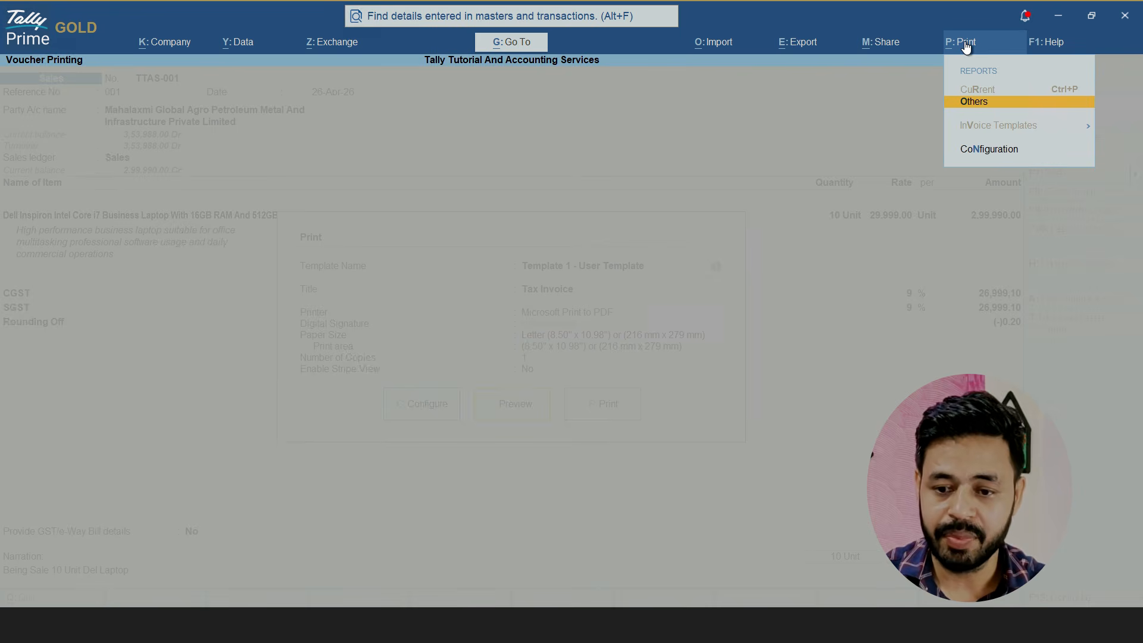
key("Down")
key("Up")
key("Down")
key("Return")
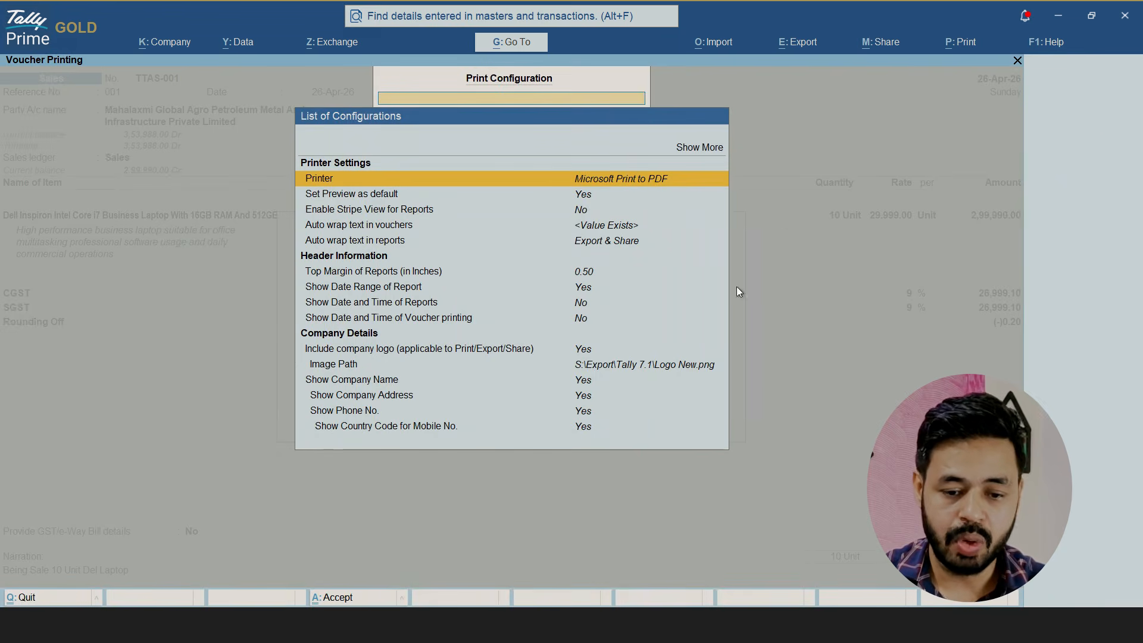
Include the company logo using Logo New.png from S:\Export\Tally 7.1, accept the print configuration and preview the invoice
left_click(338, 350)
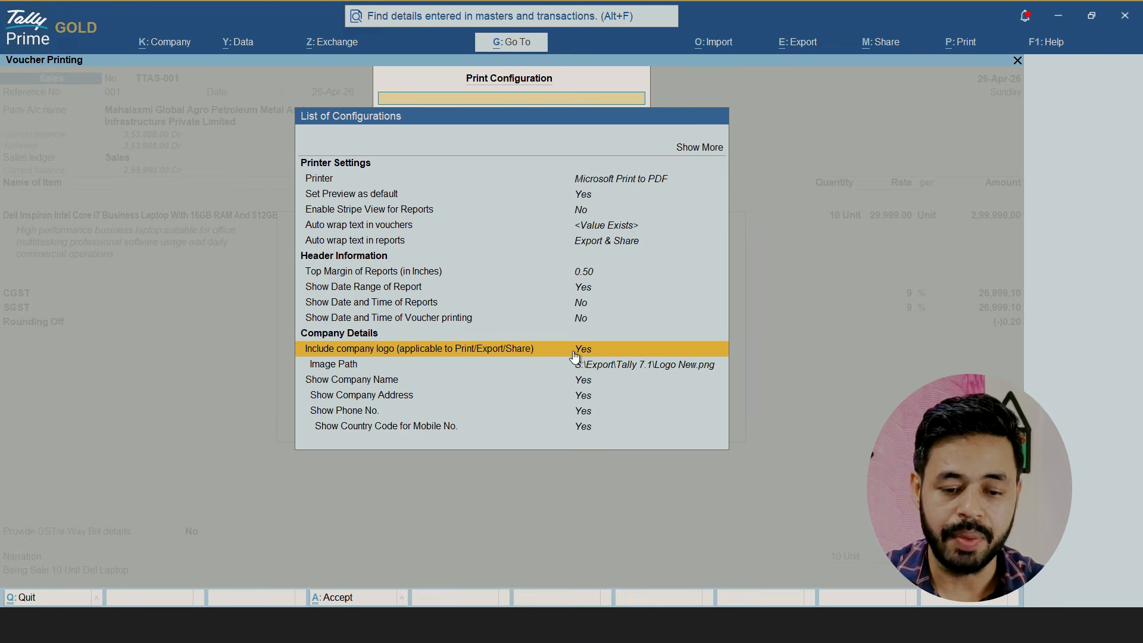
key("Return")
key("Return")
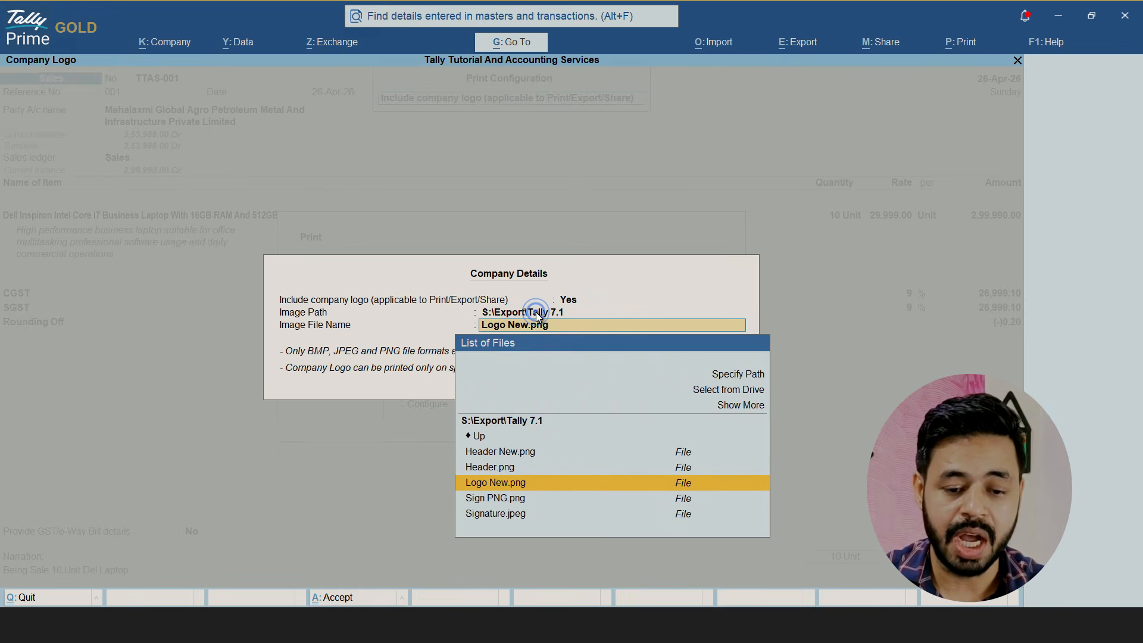
key("Return")
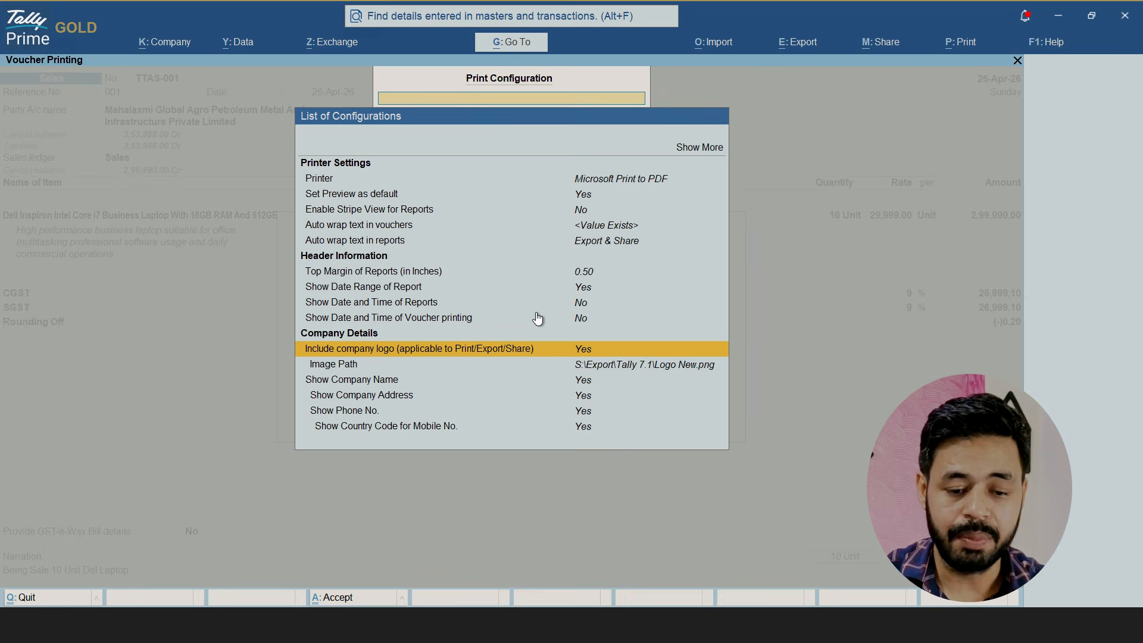
key("ctrl+a")
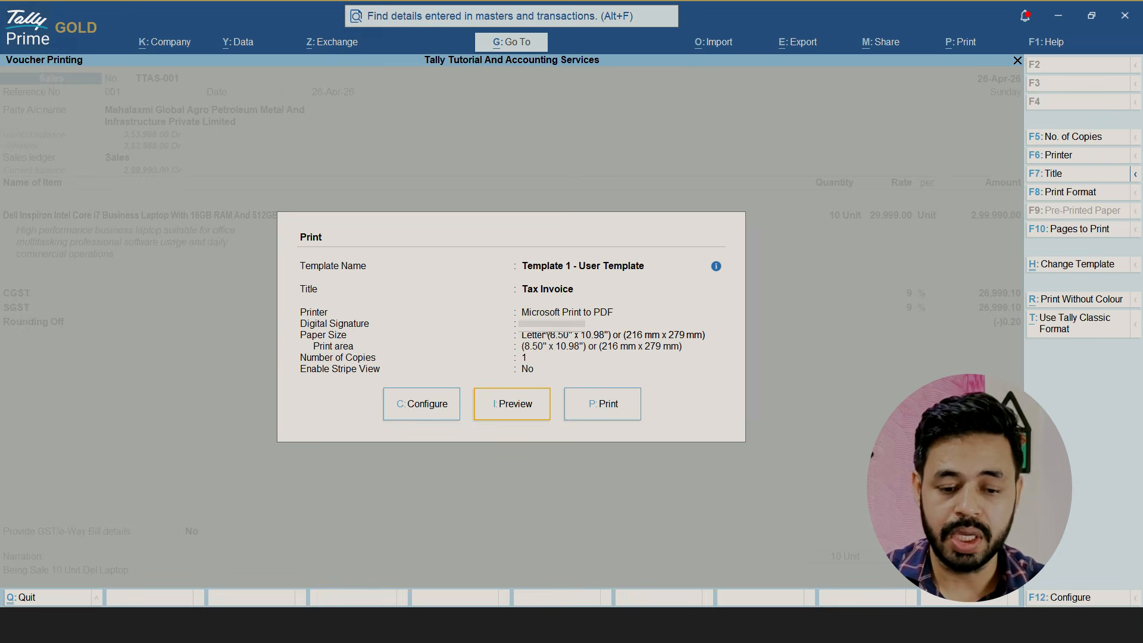
left_click(524, 394)
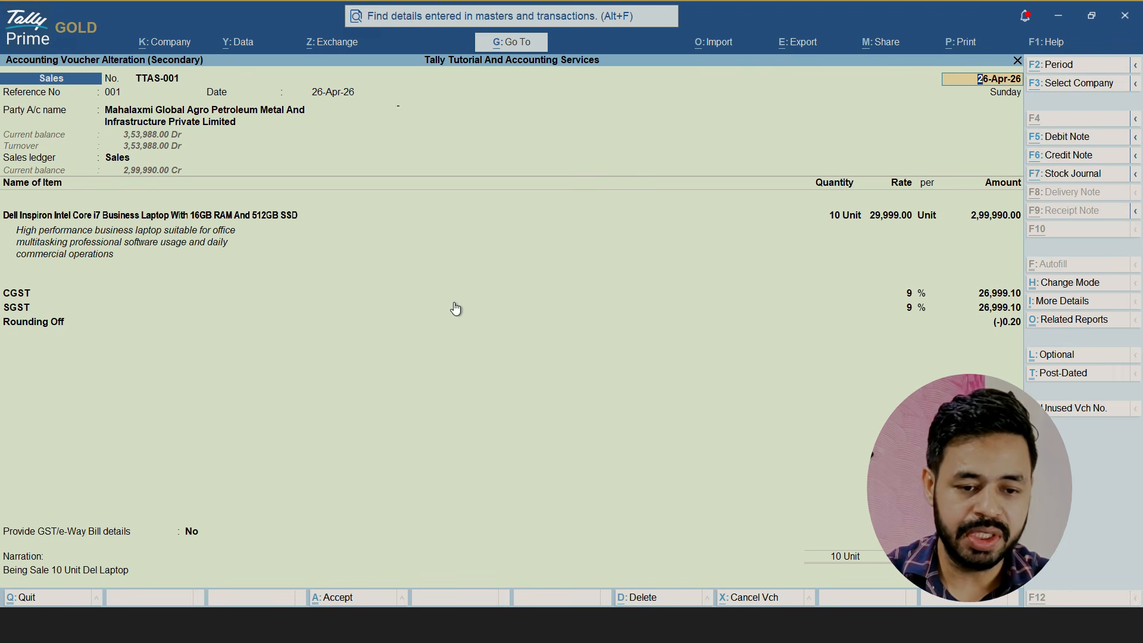
Search for ALTER in Go To and open Alter Master
key("alt+g")
type("ALTER")
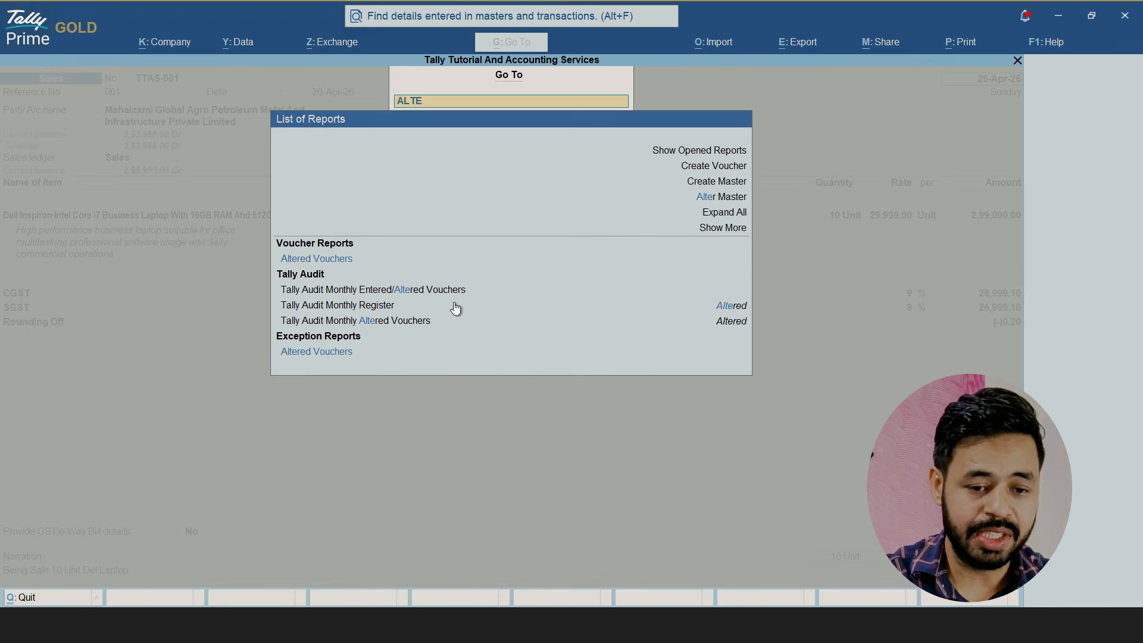
key("Up")
key("Up")
key("Up")
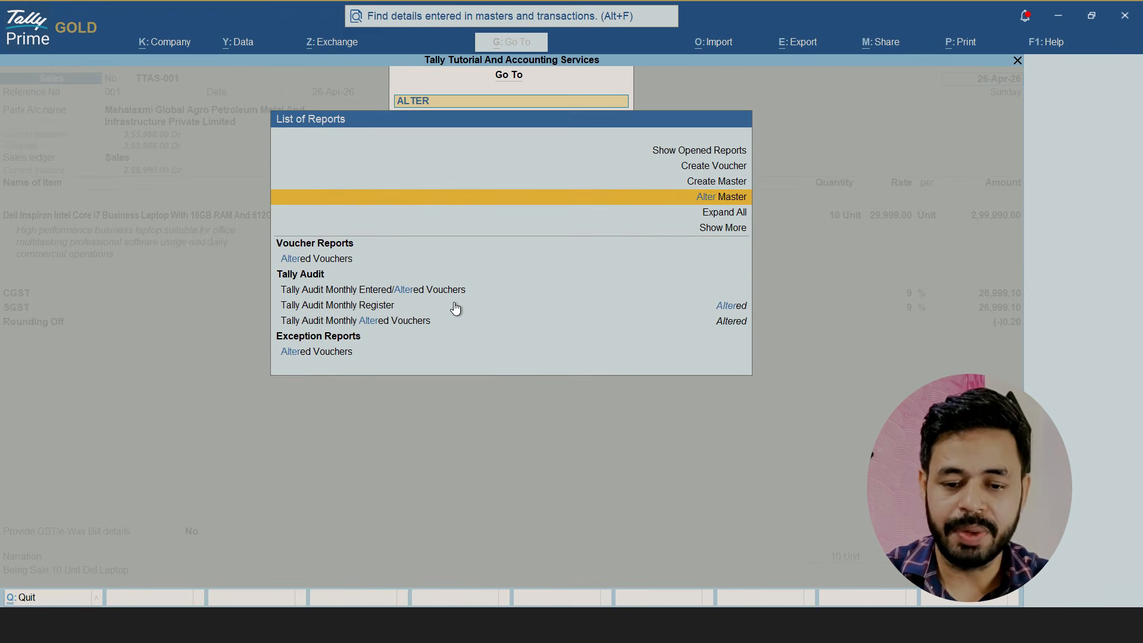
key("Return")
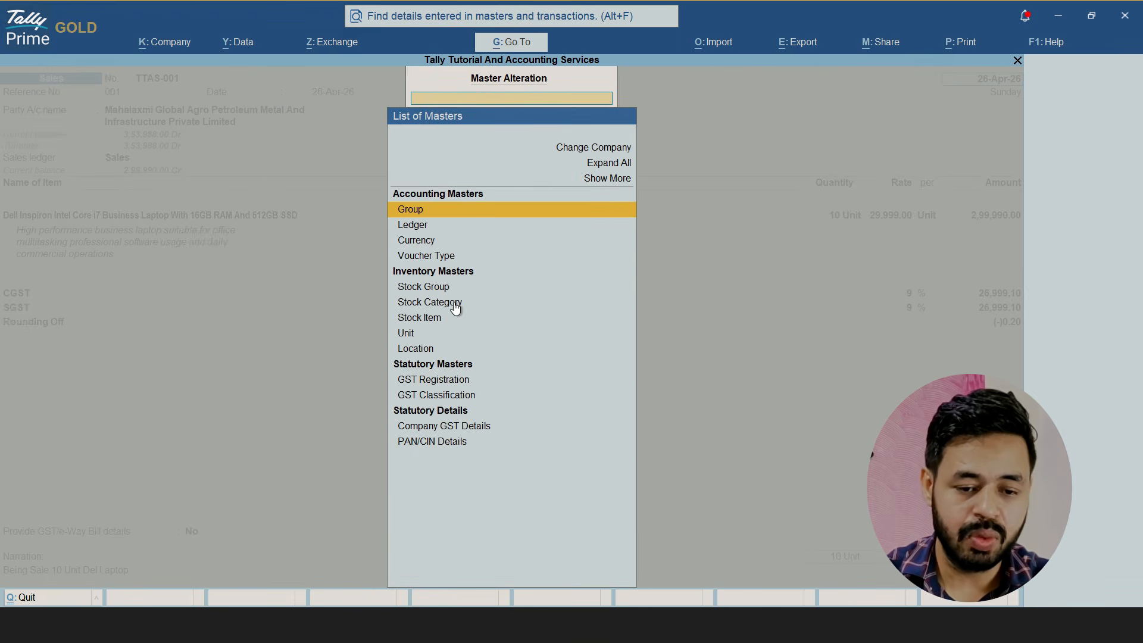
Open the Sales voucher type for alteration
key("Down")
key("Down")
key("Down")
key("Return")
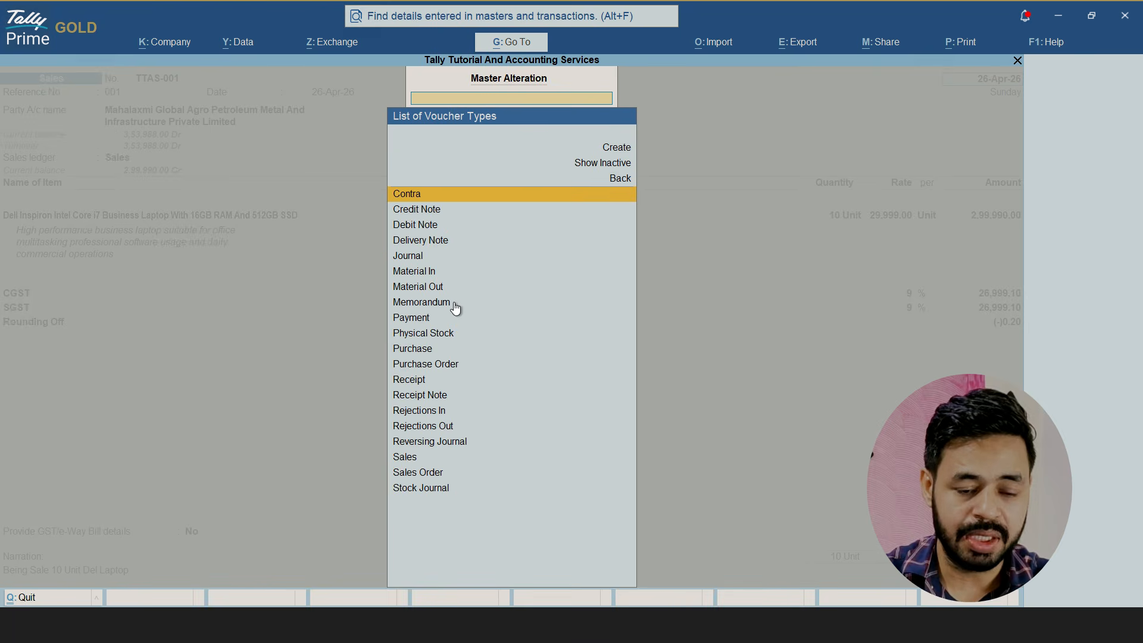
type("sale")
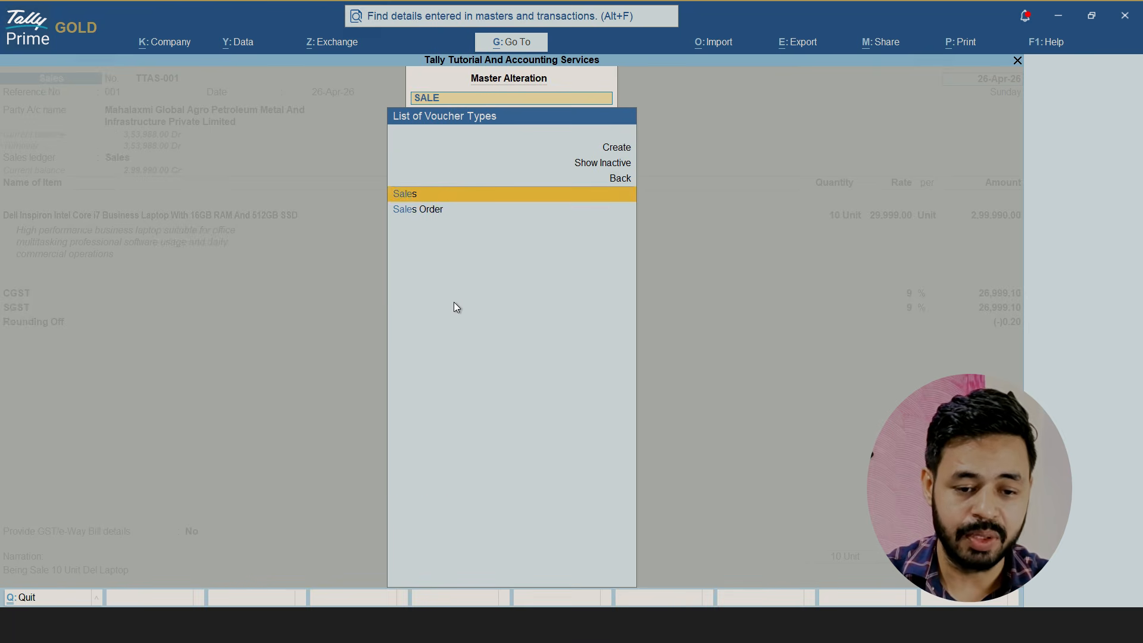
key("Return")
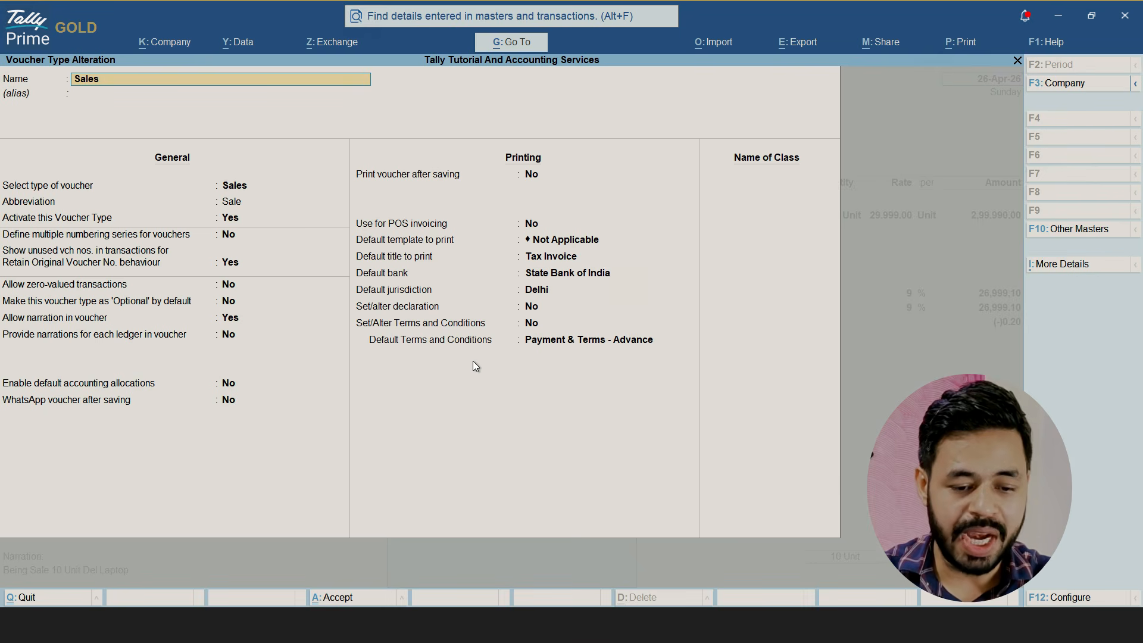
Open the Sales voucher type's Terms and Conditions list and review the clauses under Payment & Terms - 30 Days
left_click(398, 328)
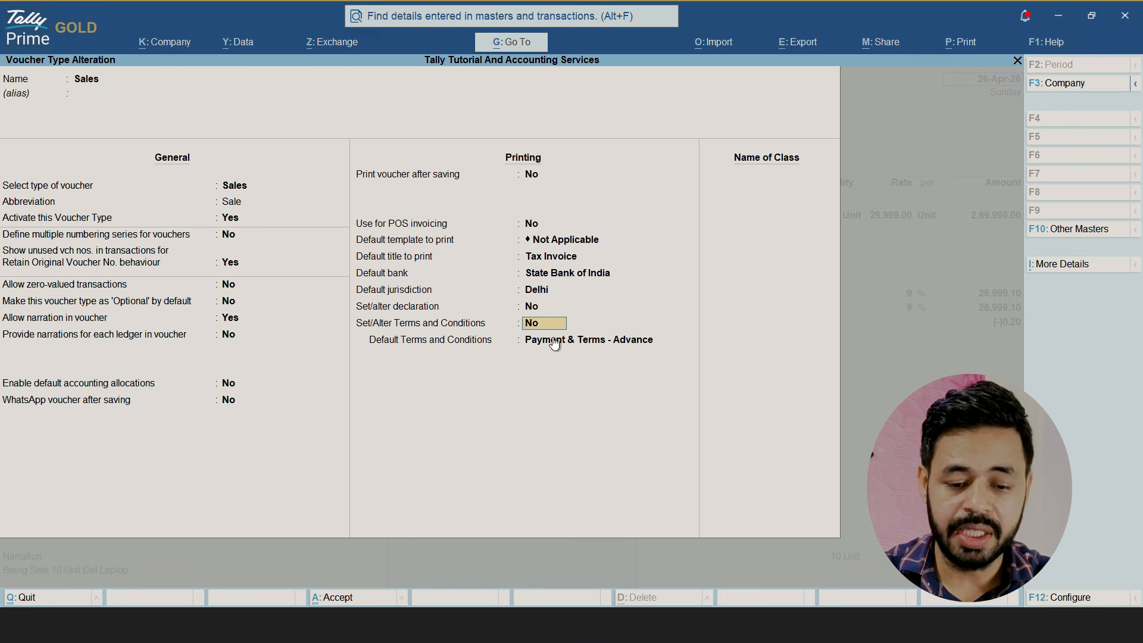
type("y")
key("Return")
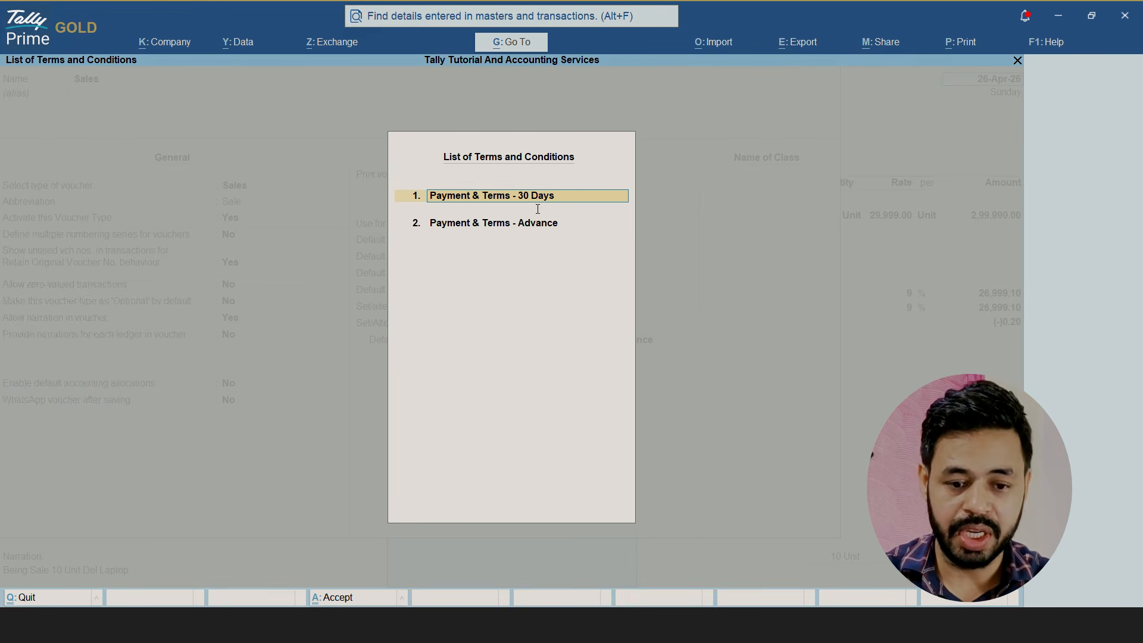
key("Down")
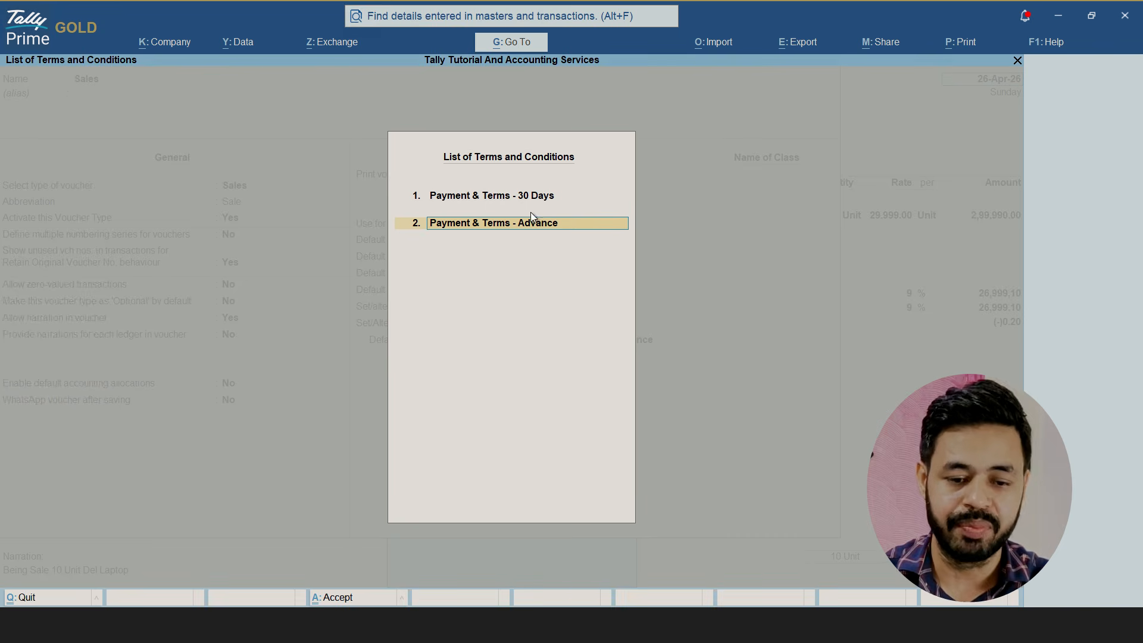
key("Up")
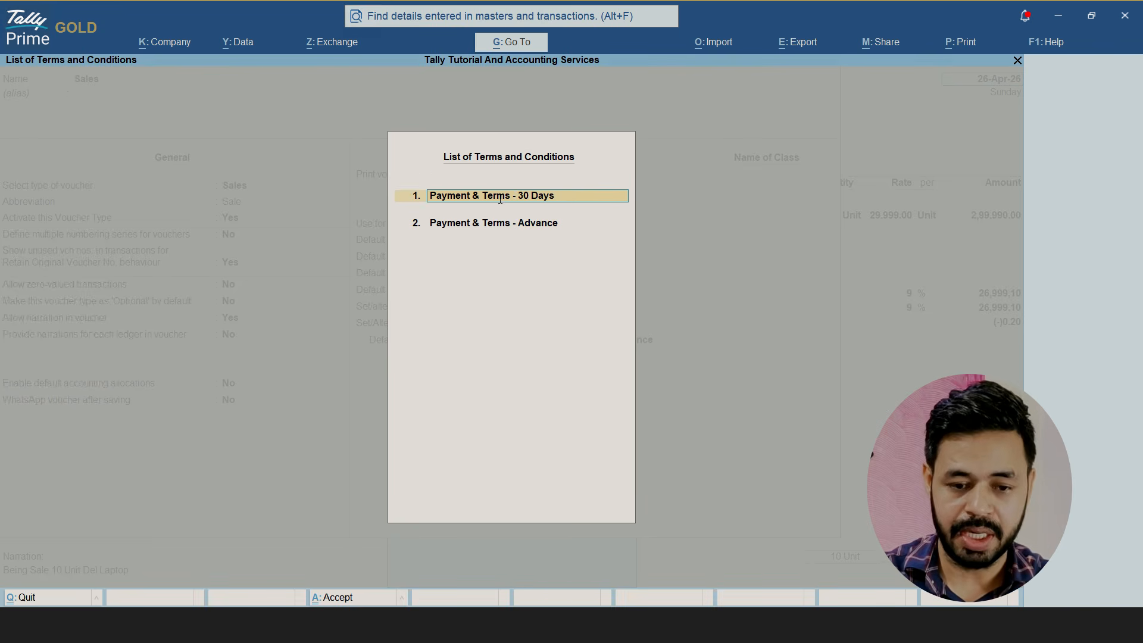
key("Return")
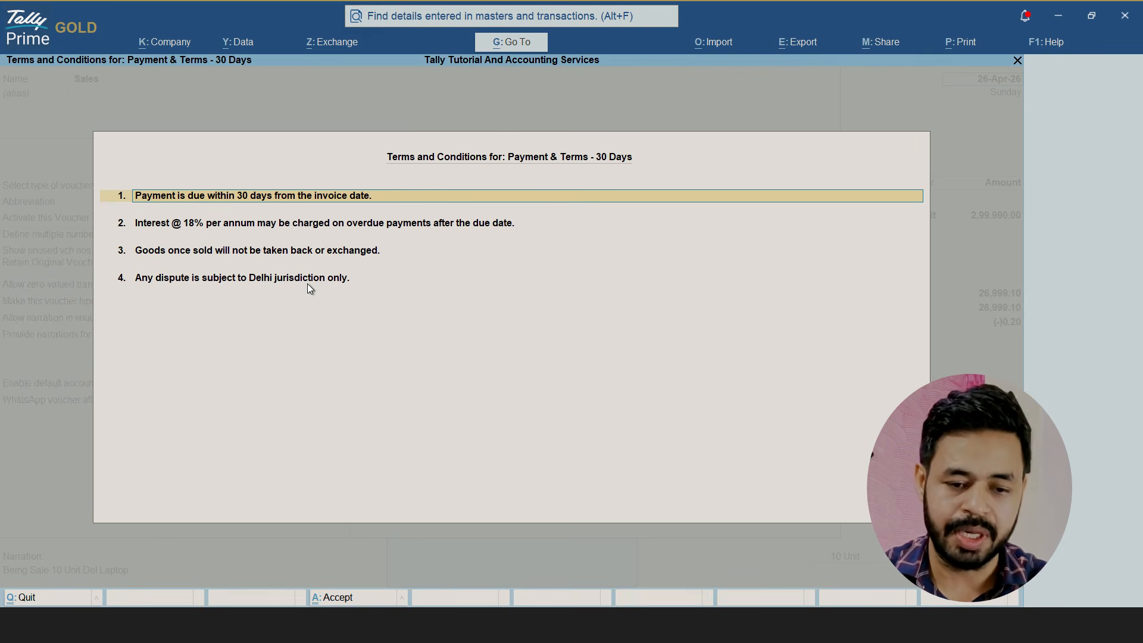
key("Escape")
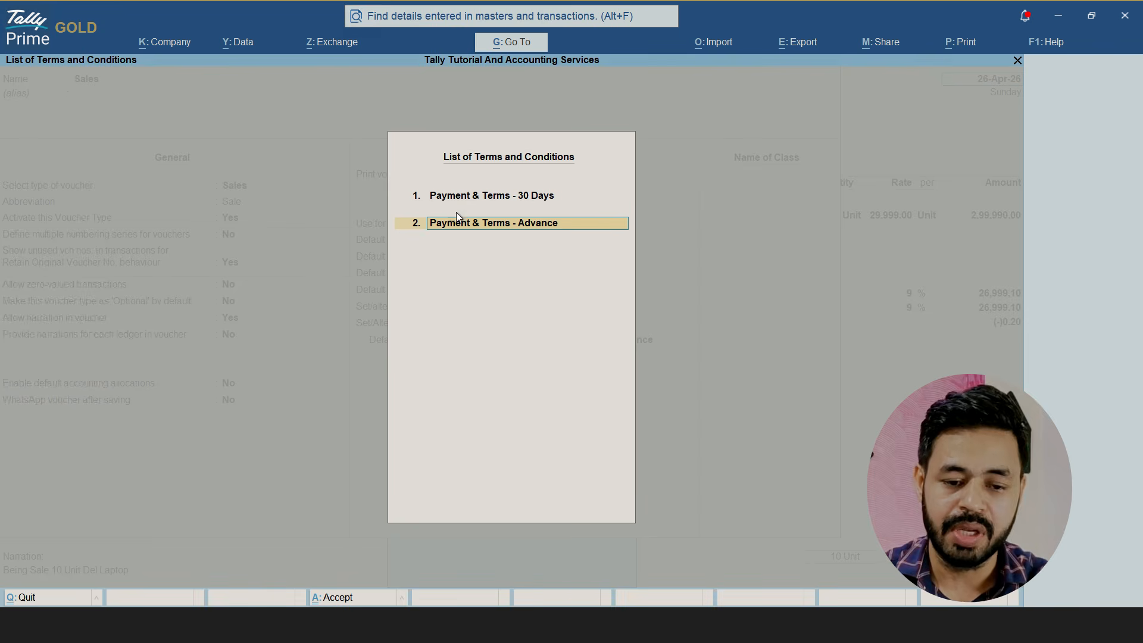
Accept the two terms and conditions sets, save the Sales voucher type and return to the sales voucher
left_click(482, 191)
left_click(510, 195)
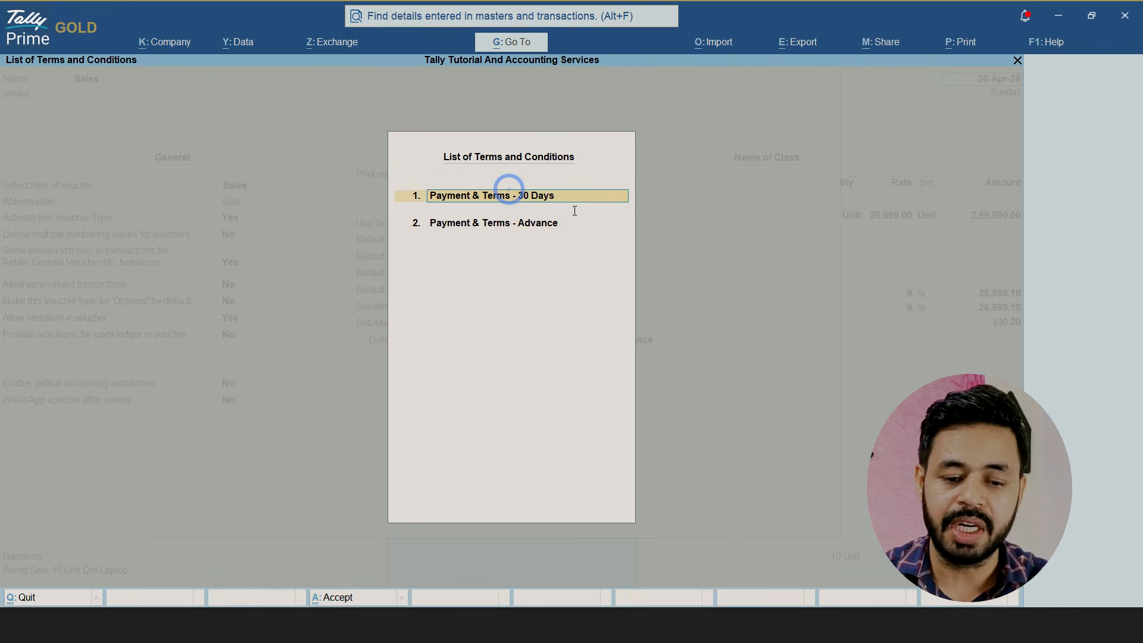
left_click(543, 223)
key("ctrl+a")
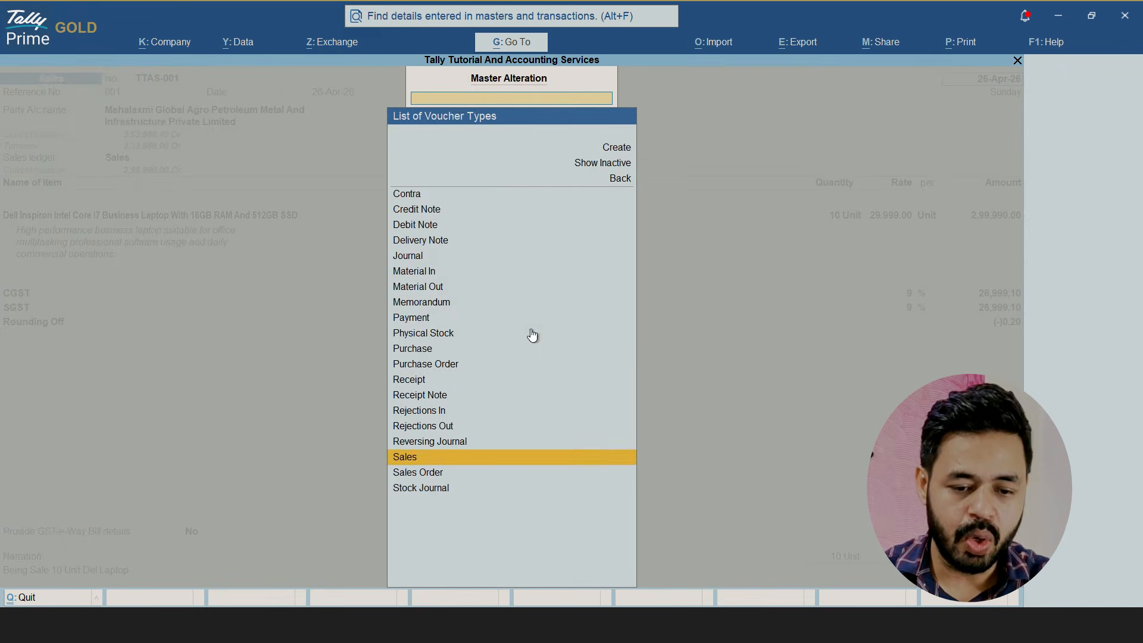
key("Escape")
key("Escape")
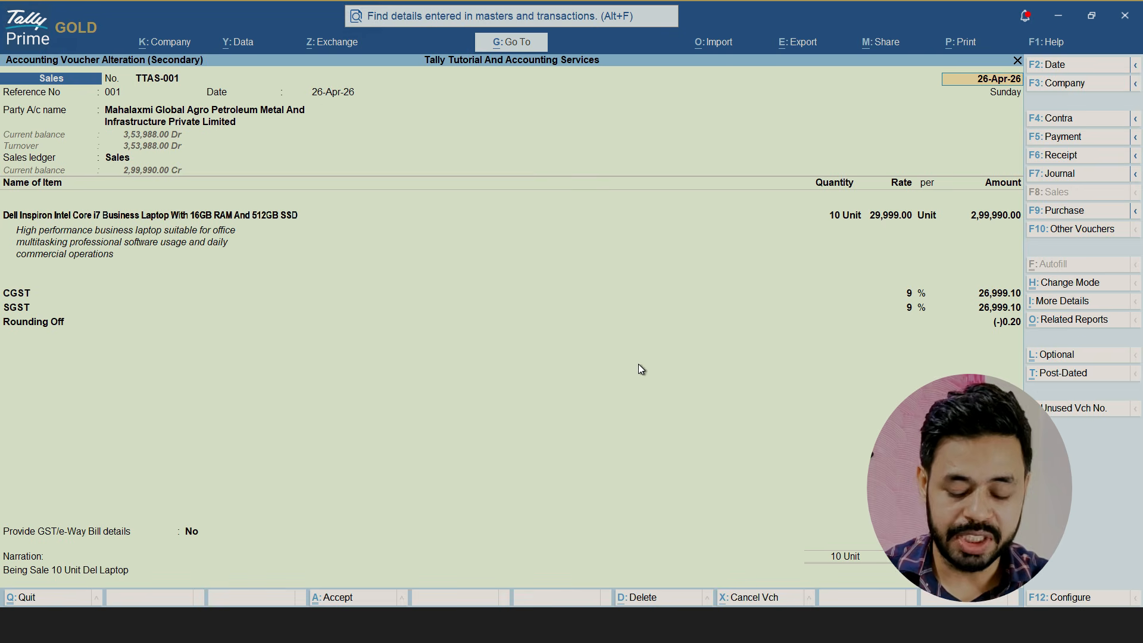
Open the sales voucher's print configuration, find the TERM settings and enable Show Terms and Conditions
key("ctrl+p")
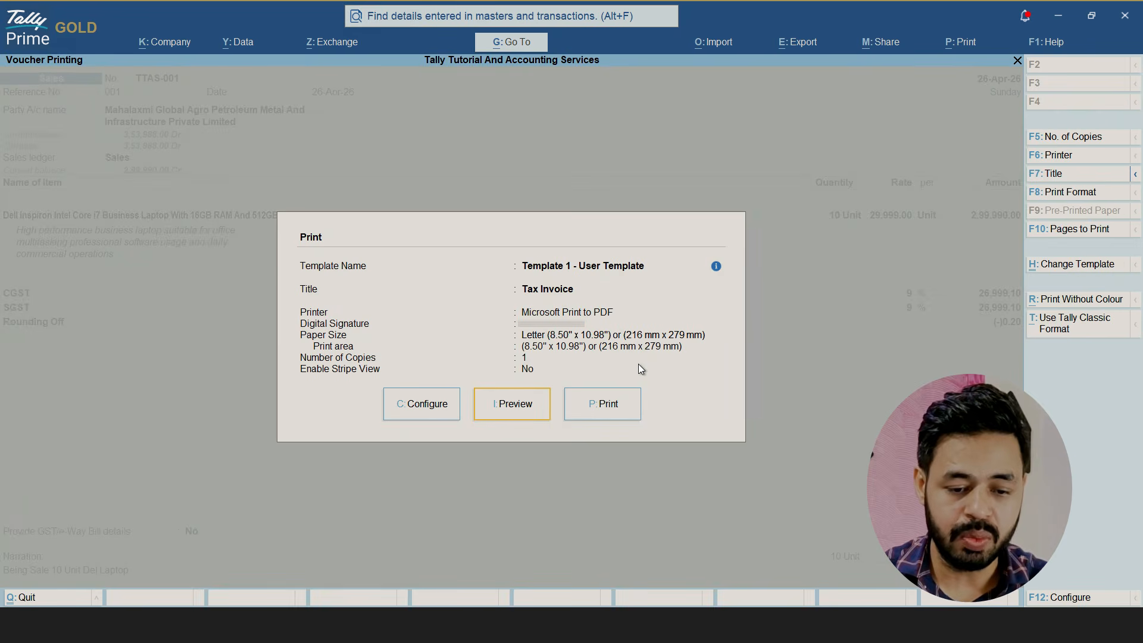
left_click(434, 413)
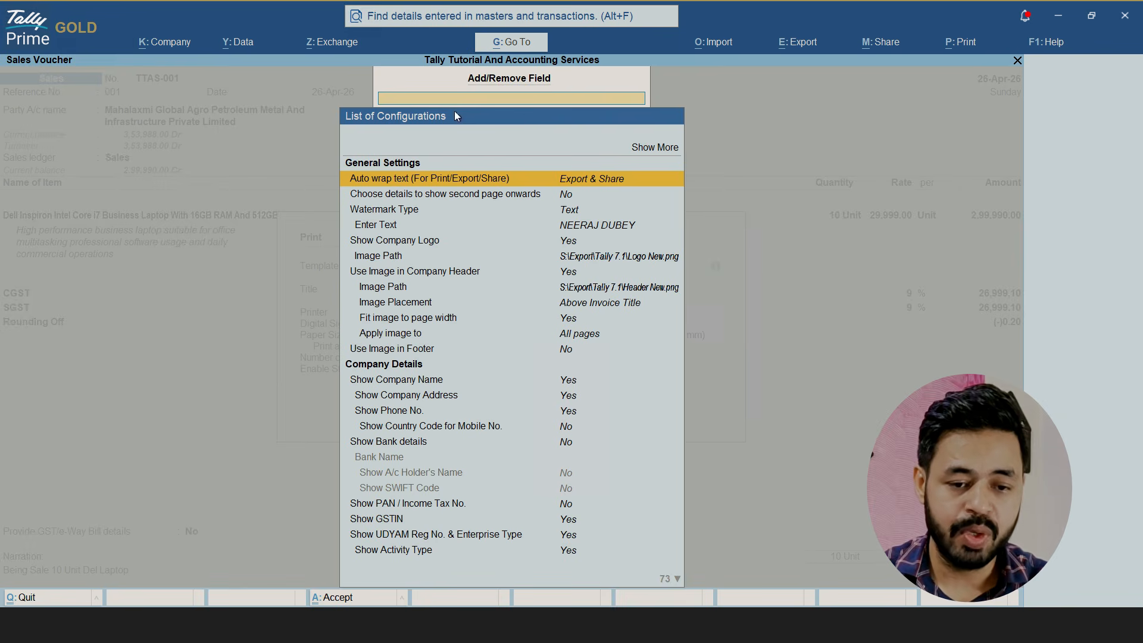
type("TERM")
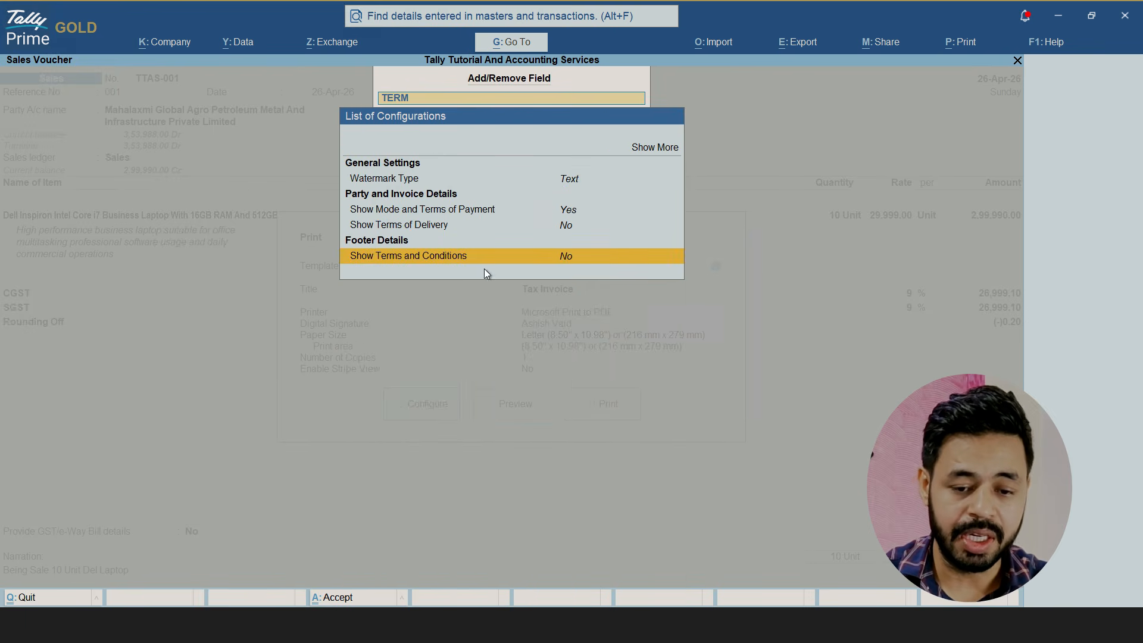
left_click(586, 262)
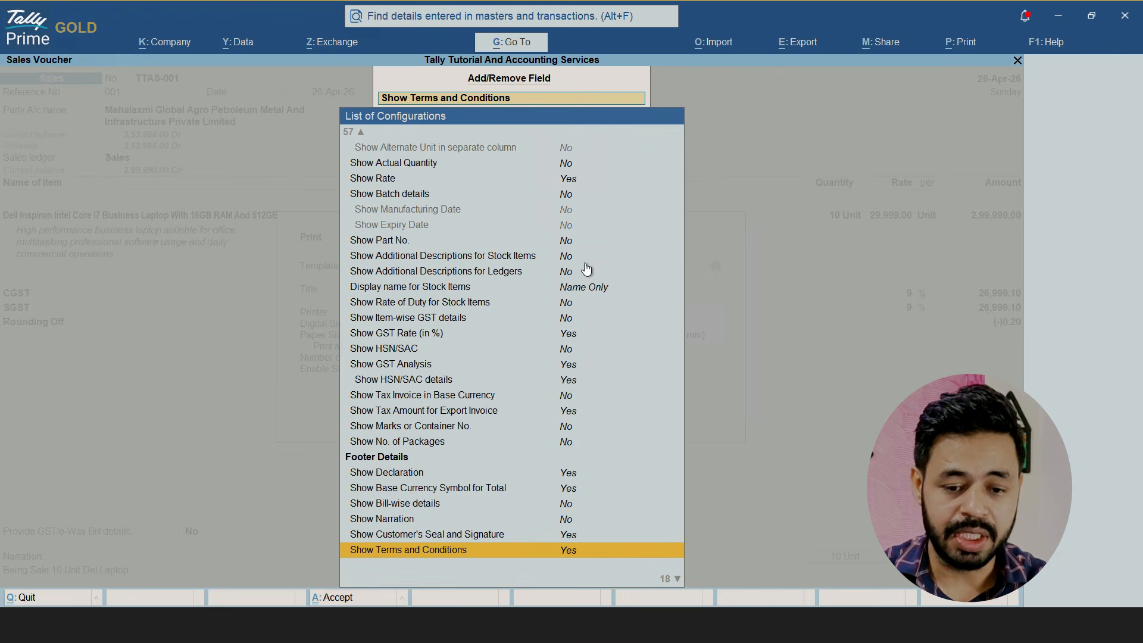
Choose Payment & Terms - Advance as the footer's Terms and Conditions and accept the print configuration
key("Down")
key("Up")
key("Down")
key("Down")
key("Down")
key("Down")
key("Down")
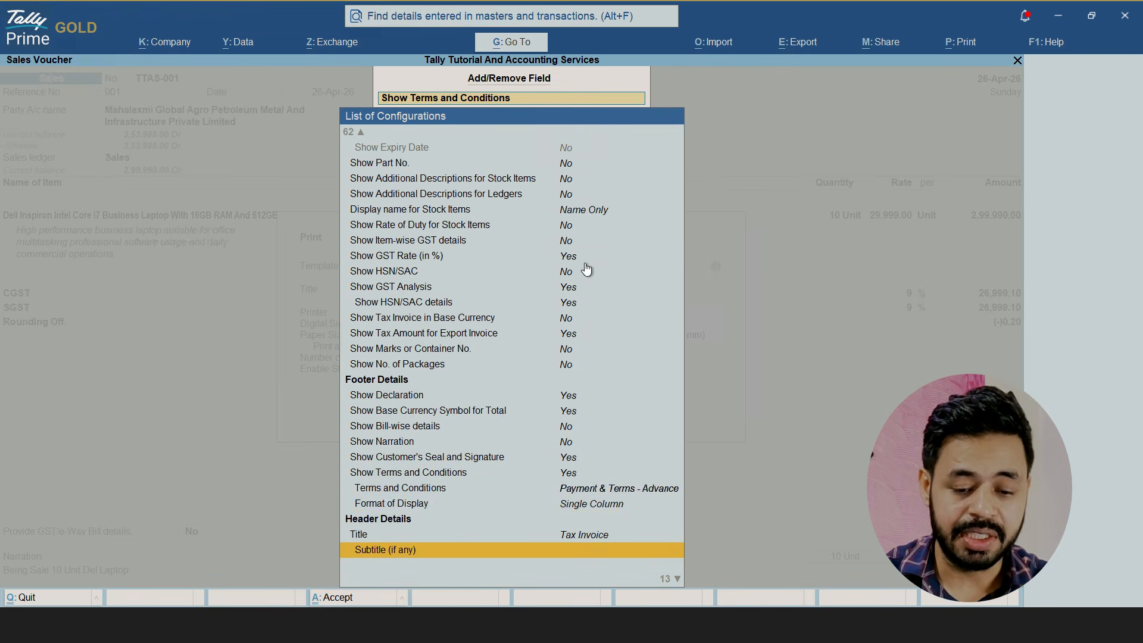
key("Up")
key("Up")
key("Up")
key("Up")
key("Return")
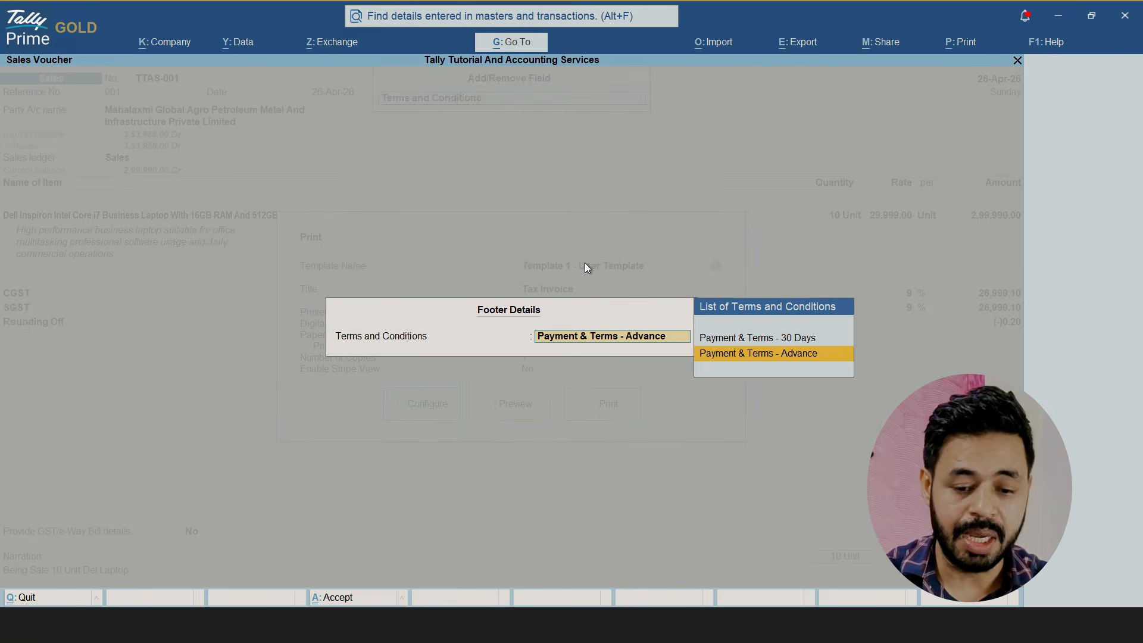
key("Up")
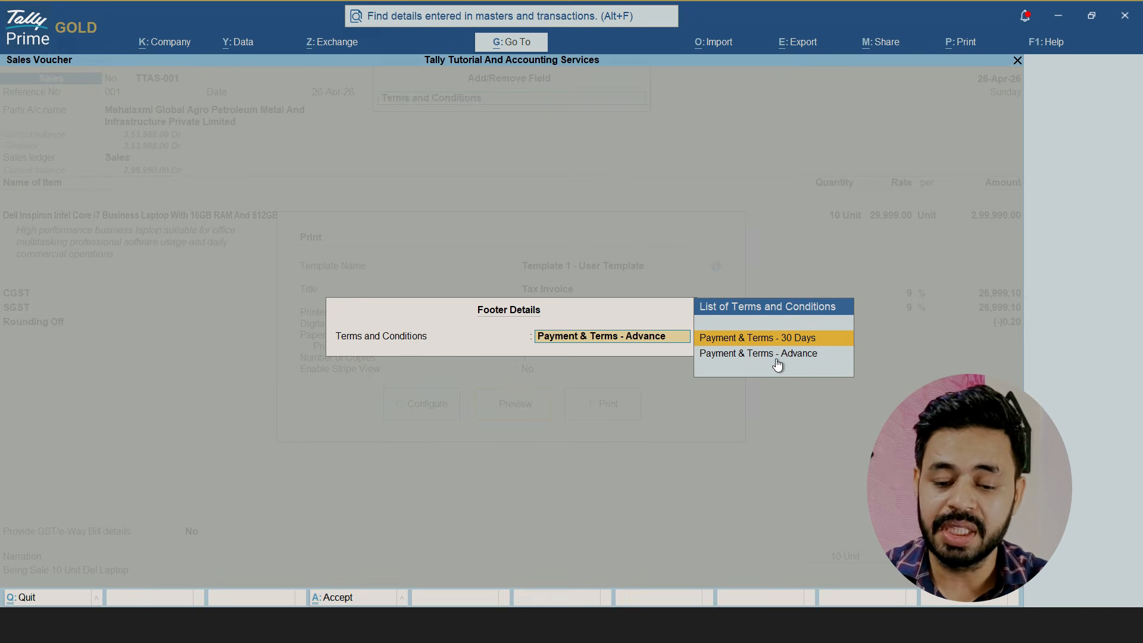
key("Down")
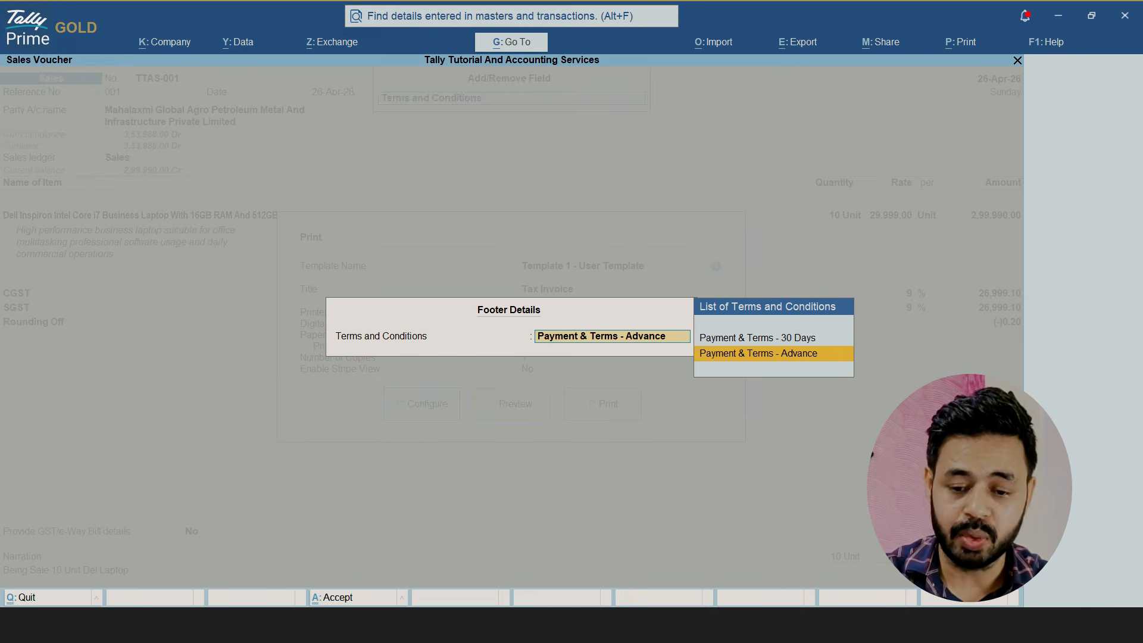
key("Return")
key("ctrl+a")
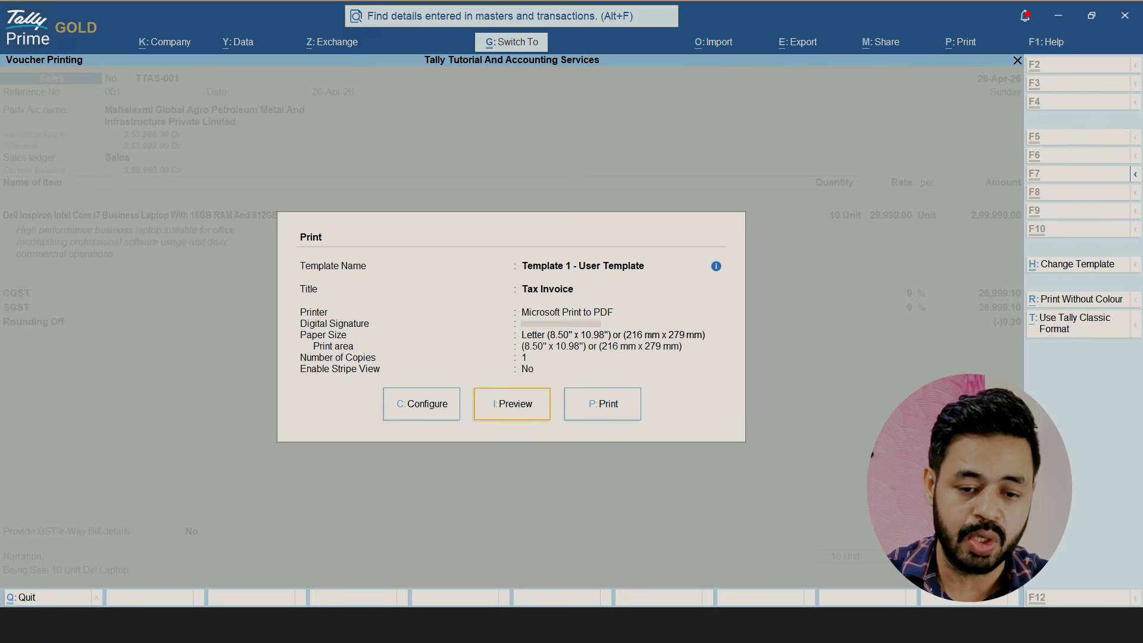
Preview the invoice to check the printed advance payment terms, and return to the print settings
key("Return")
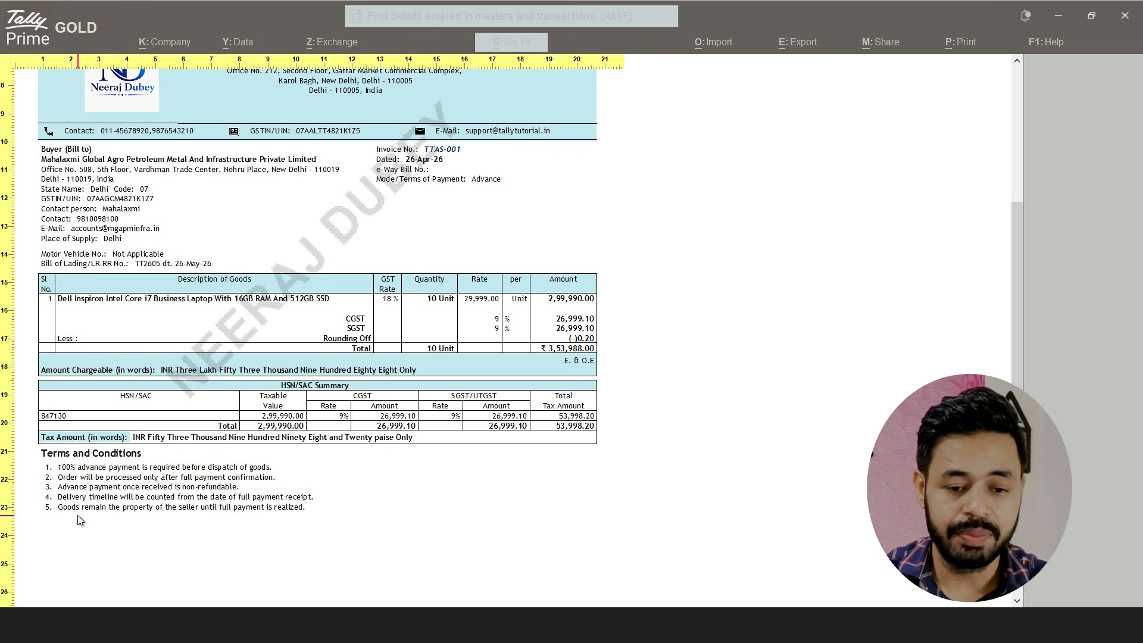
key("Escape")
key("Escape")
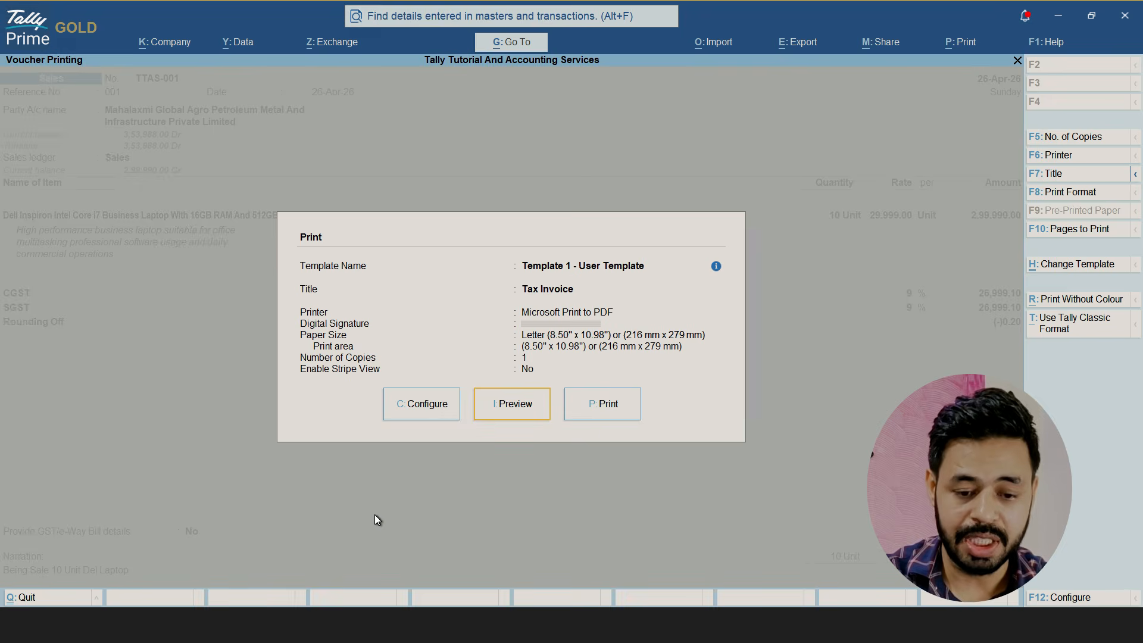
Reopen the print configuration and change the footer's Terms and Conditions to Payment & Terms - 30 Days
key("Left")
key("Return")
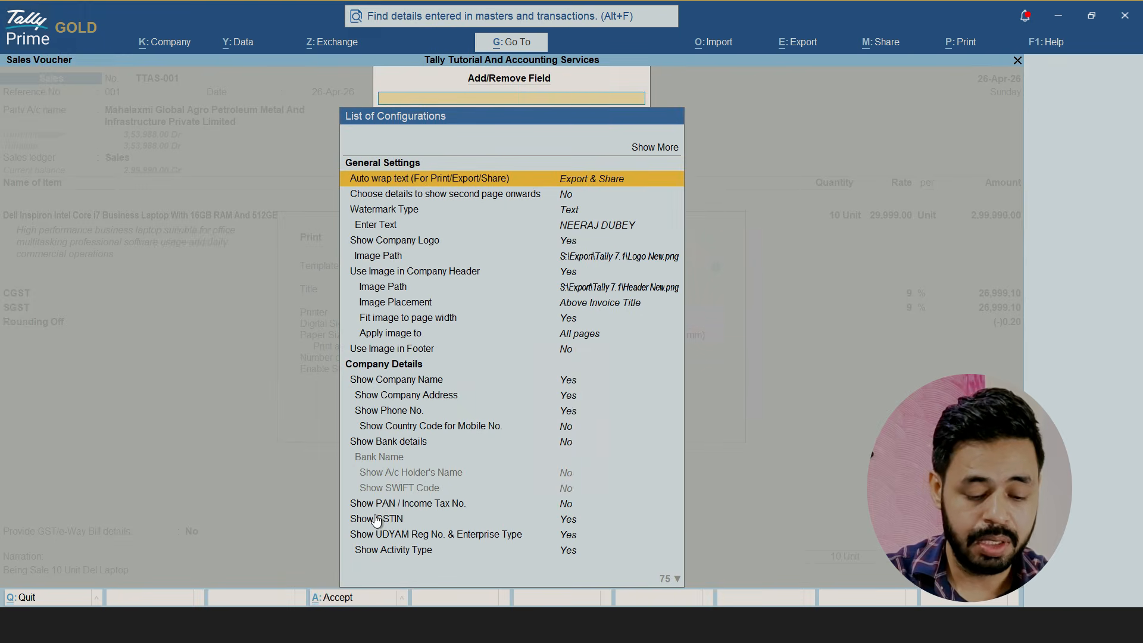
type("TER")
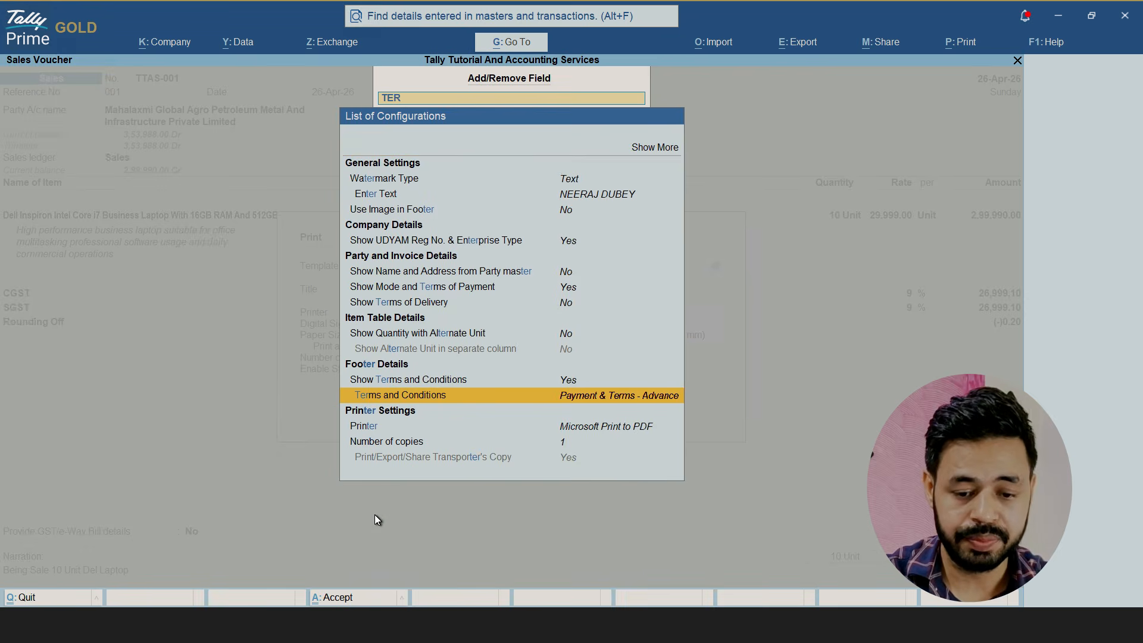
key("Return")
key("Up")
key("Return")
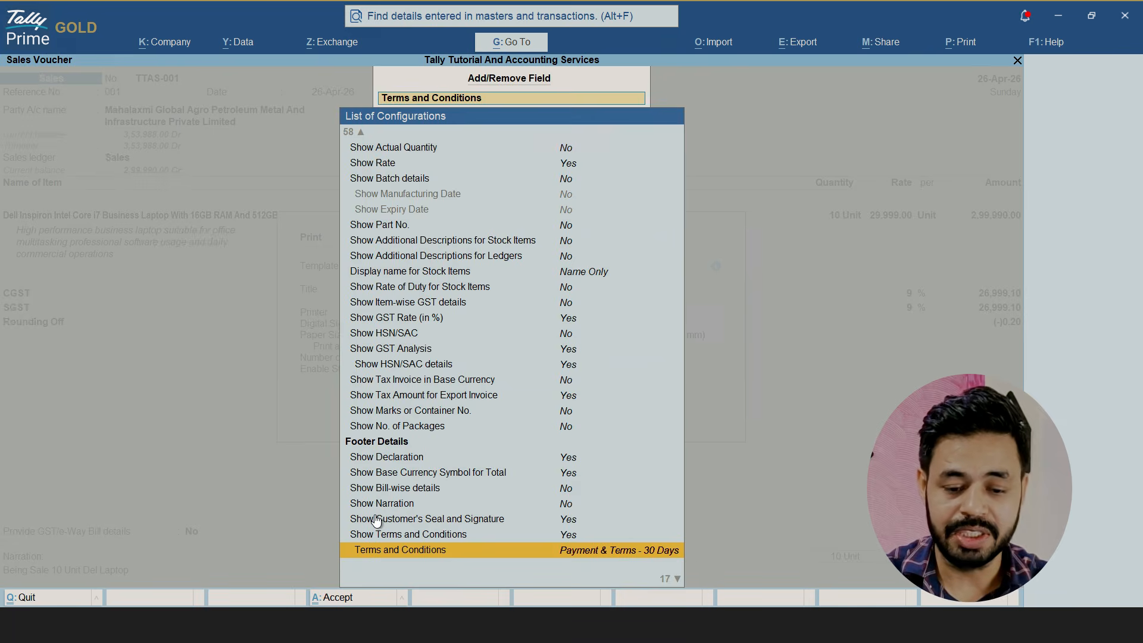
Leave the print configuration and preview the invoice with the 30-day payment terms
key("Escape")
key("Right")
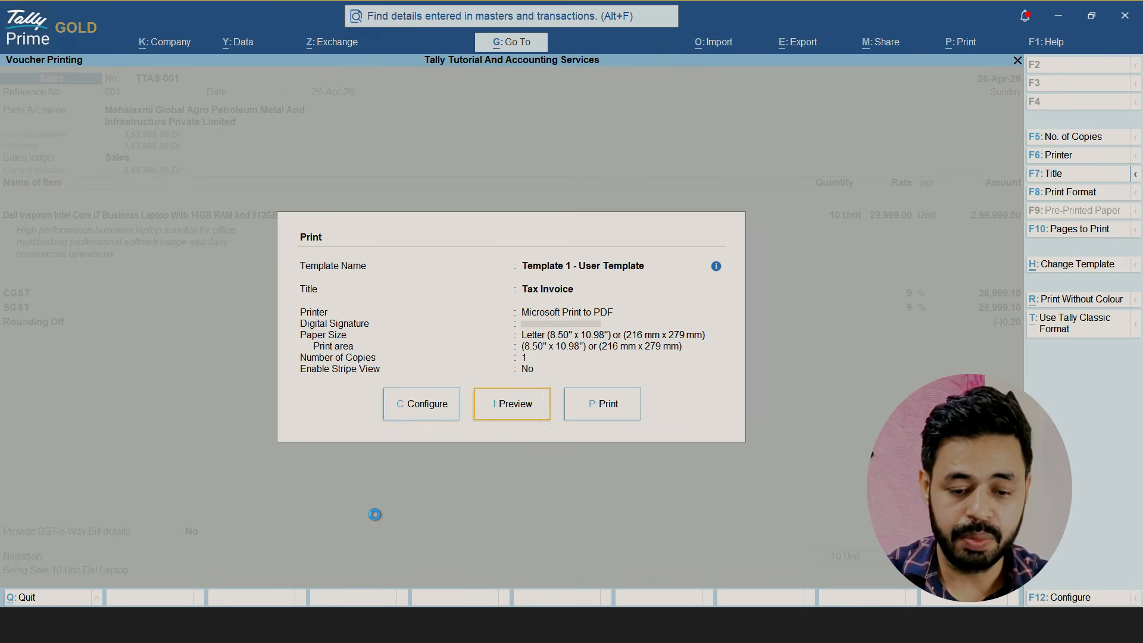
key("Return")
left_click(374, 514)
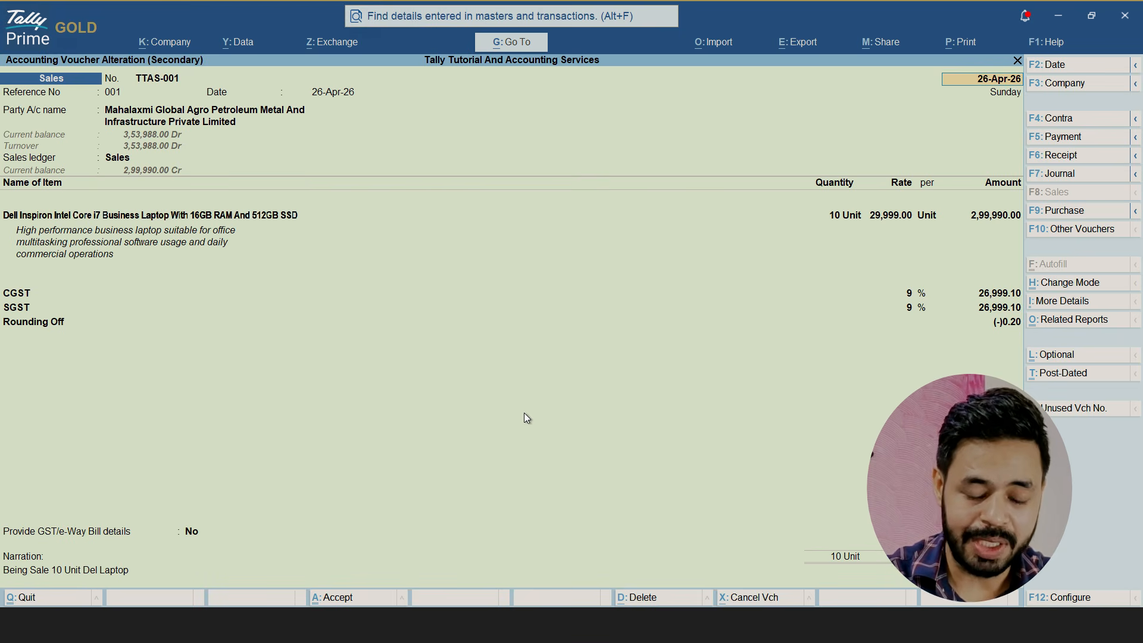
Enable the discount column in invoices in the company features, using the Percentage format, and accept the features
key("F11")
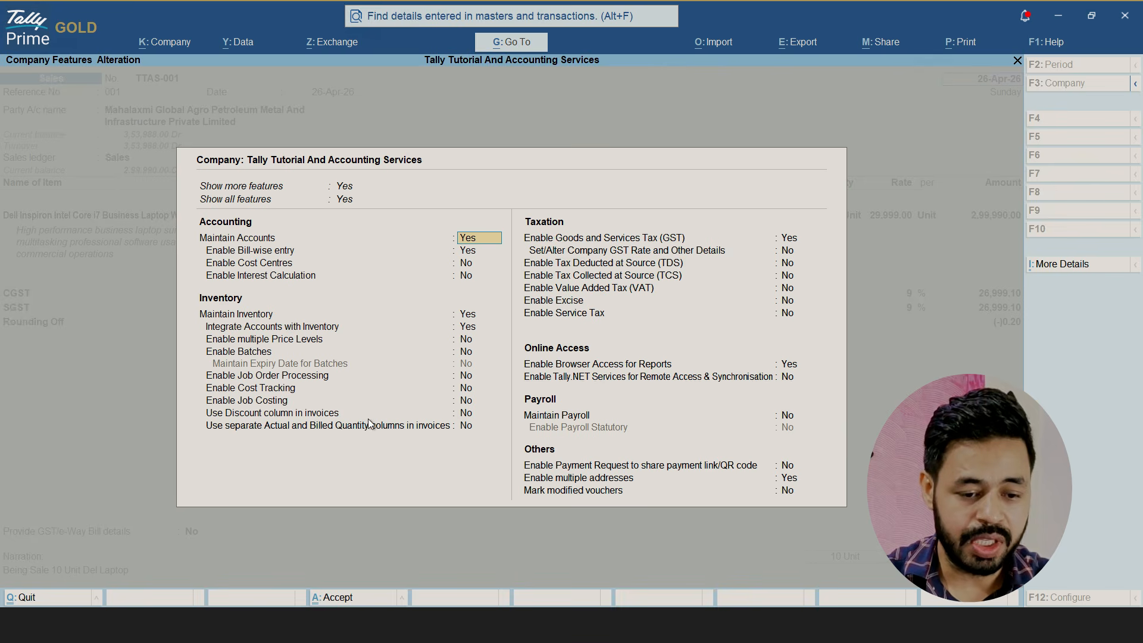
left_click(322, 417)
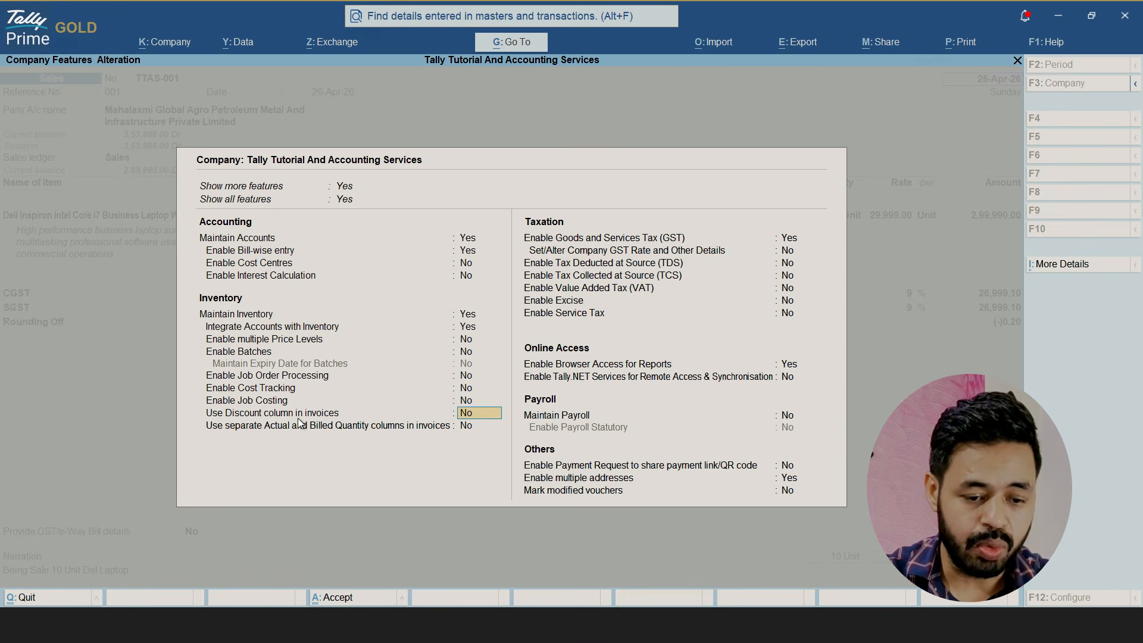
type("Y")
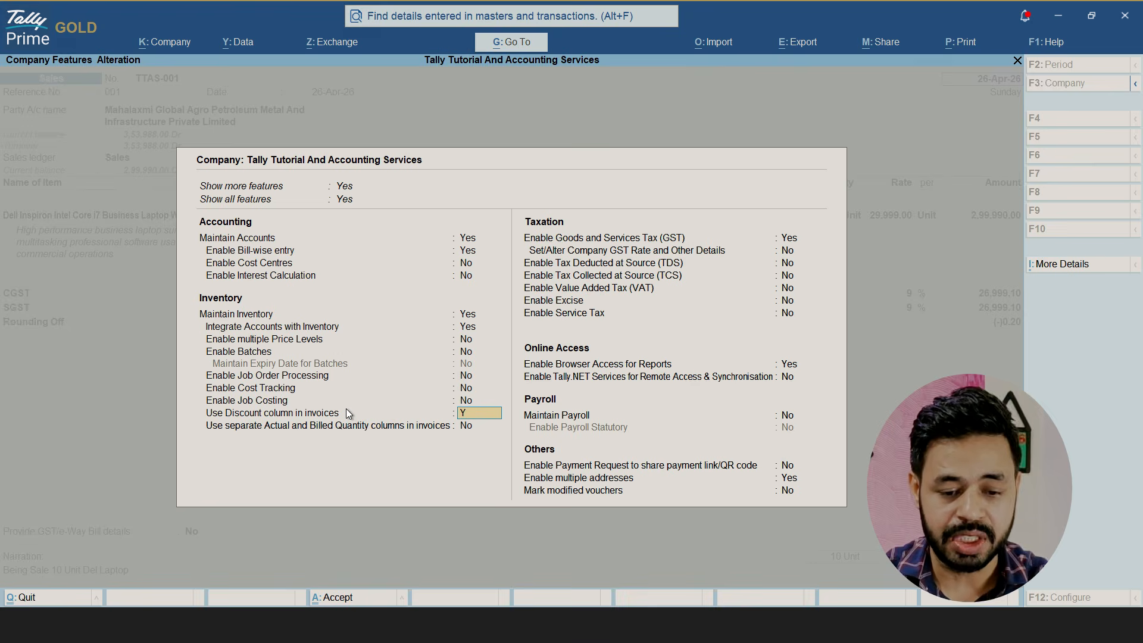
key("Return")
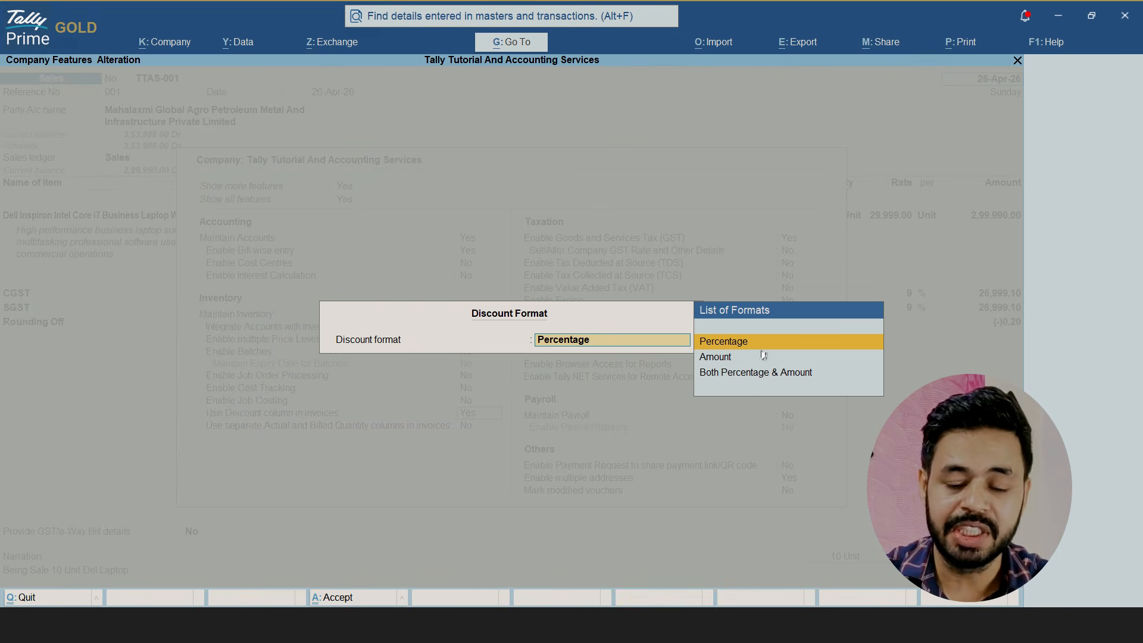
key("Return")
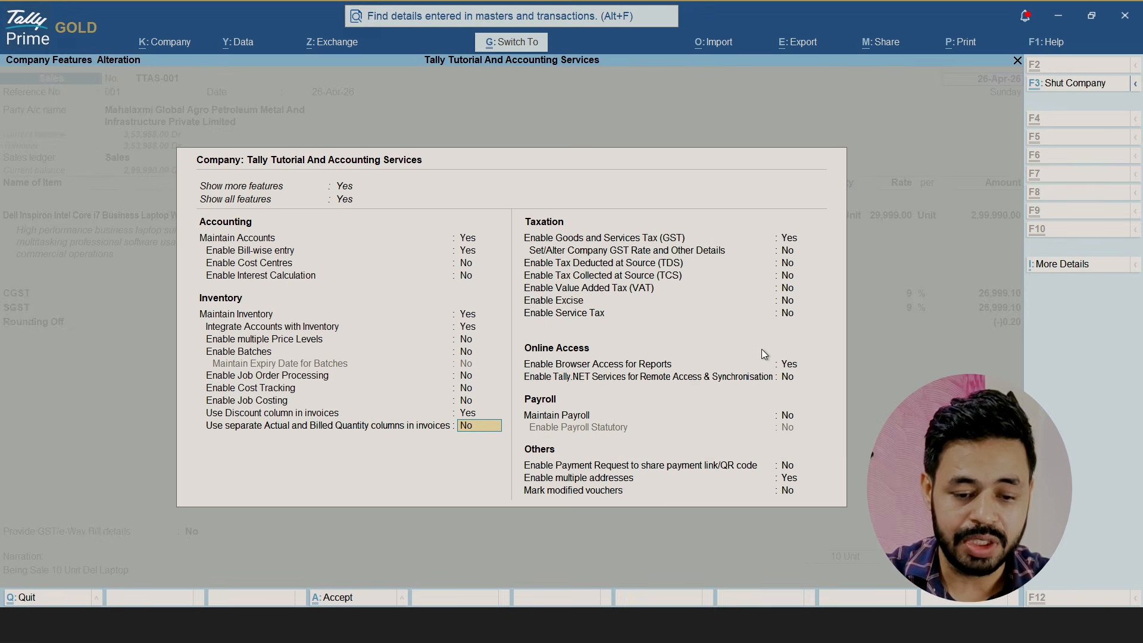
key("ctrl+a")
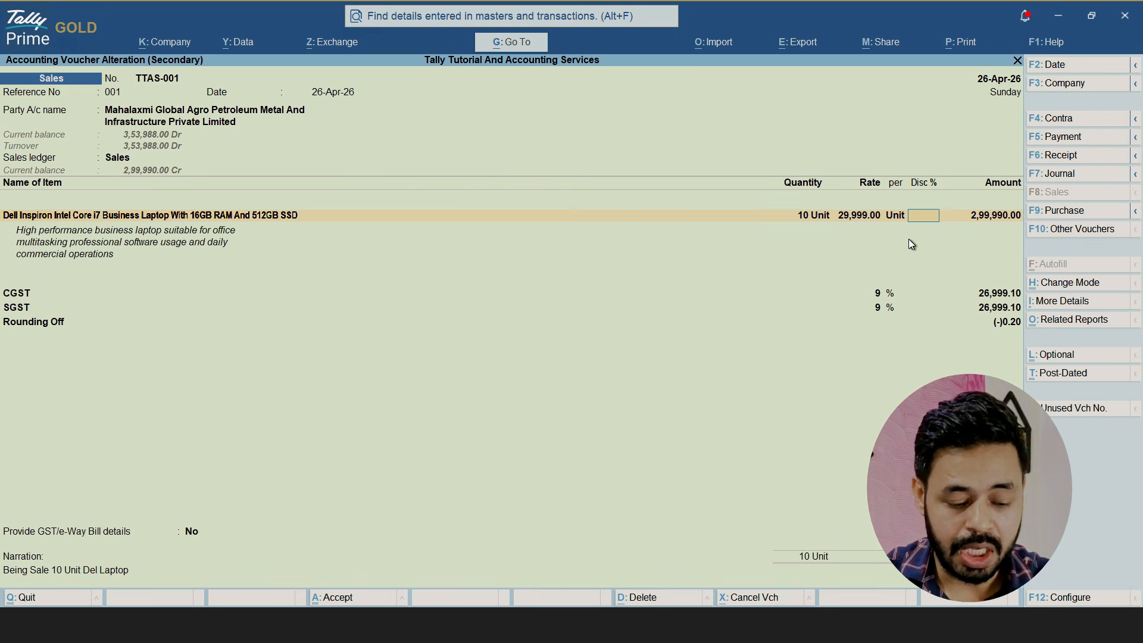
Apply a 5% discount to the Dell Inspiron laptop line in the sales voucher, and change it to 10%
key("Return")
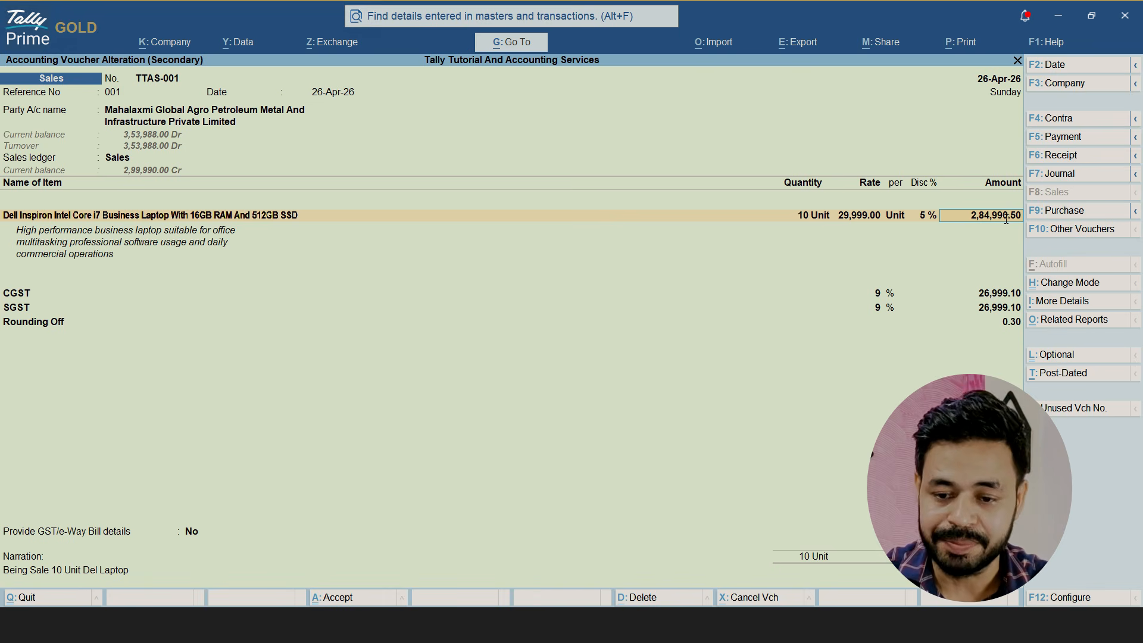
left_click(926, 215)
type("10")
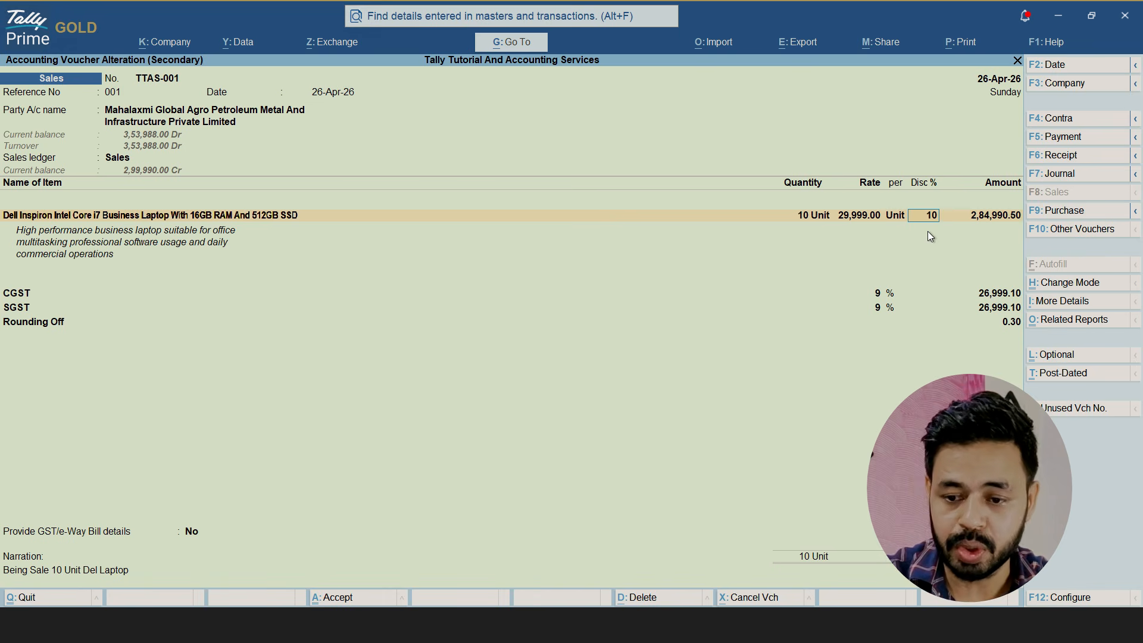
key("Return")
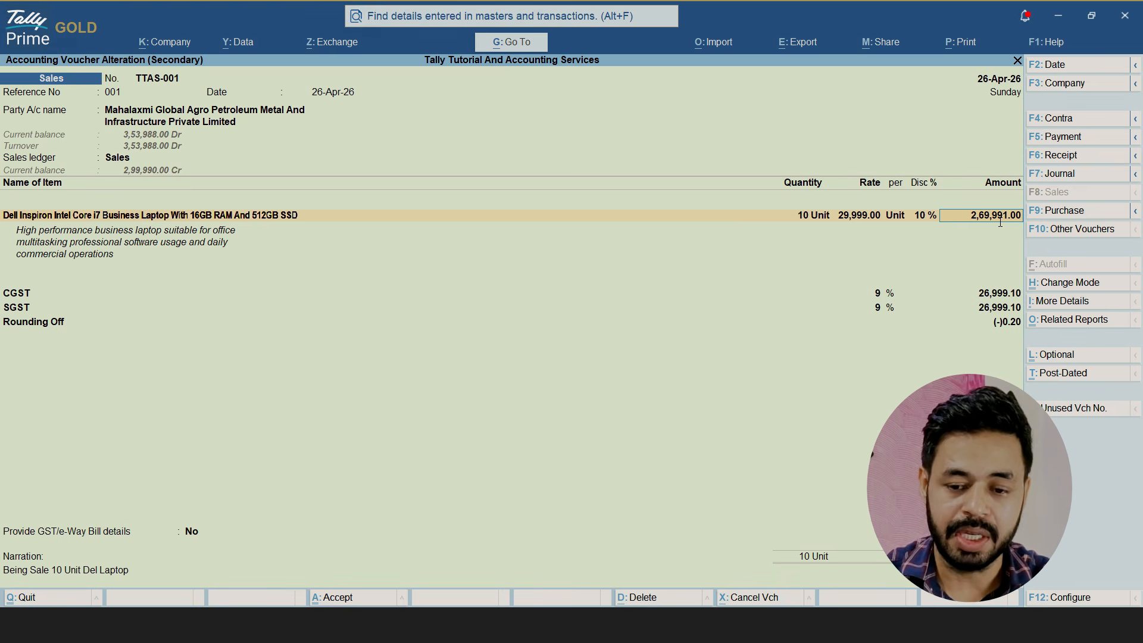
Change the discount format for invoices to Amount in the company features and accept the change
key("F11")
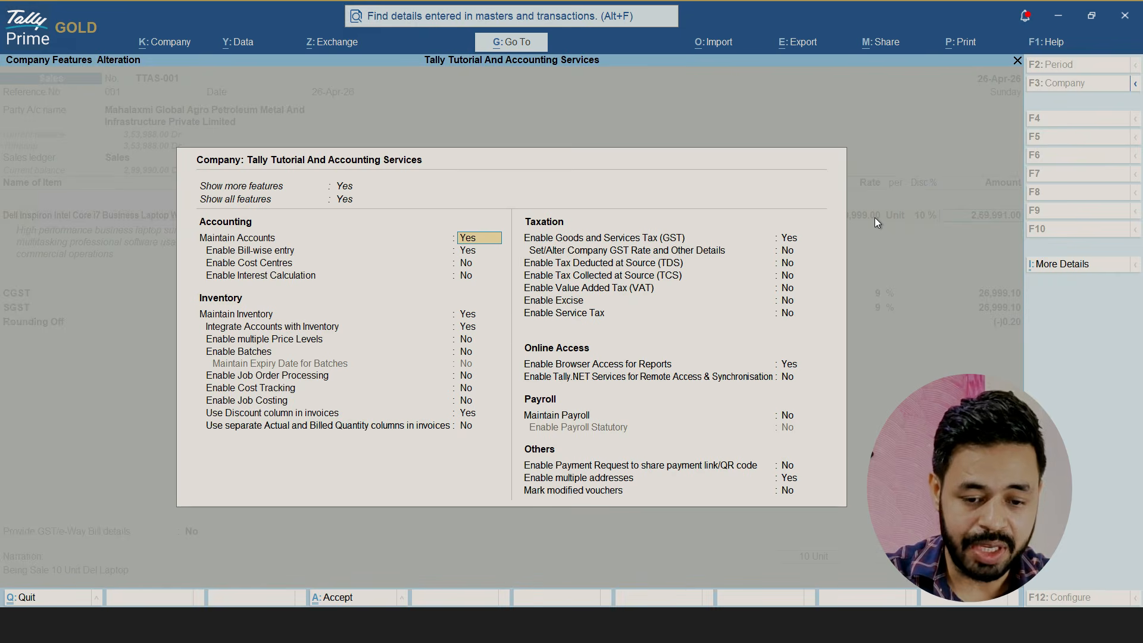
key("Down")
key("Down")
key("Down")
key("Down")
key("Down")
key("Down")
key("Down")
key("Down")
key("Down")
key("Down")
key("Down")
key("Down")
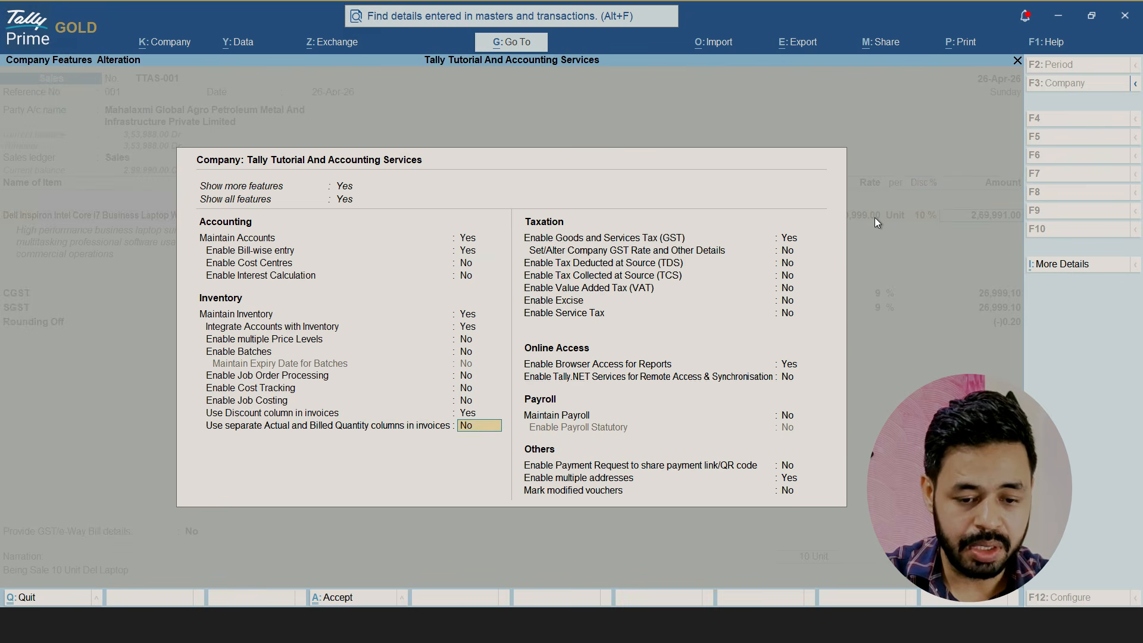
key("Up")
key("Return")
key("Down")
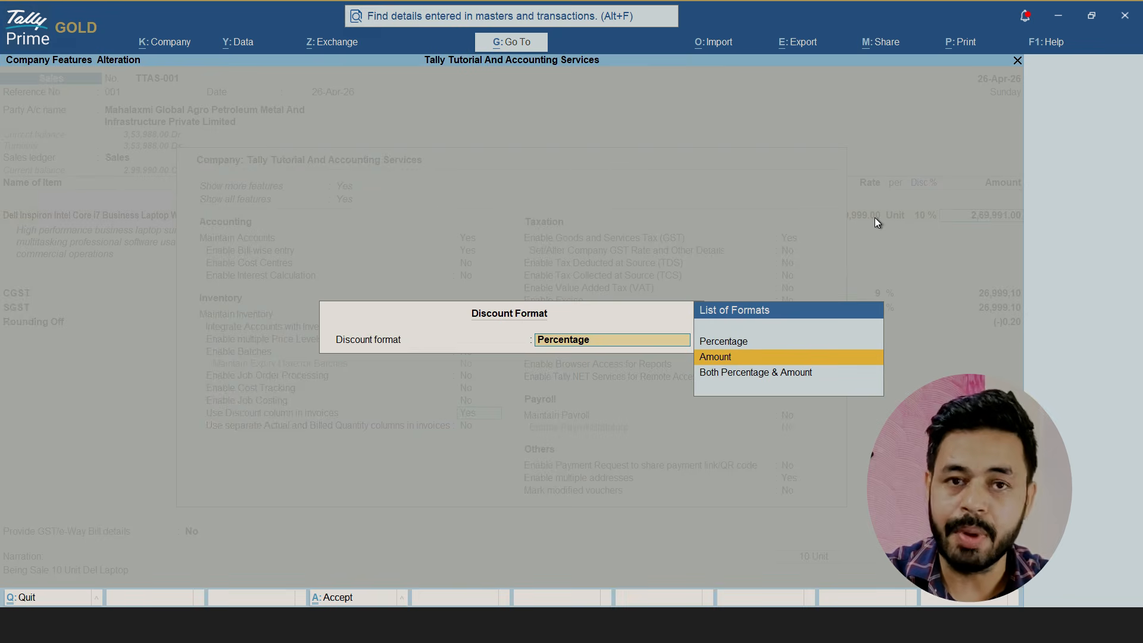
key("Return")
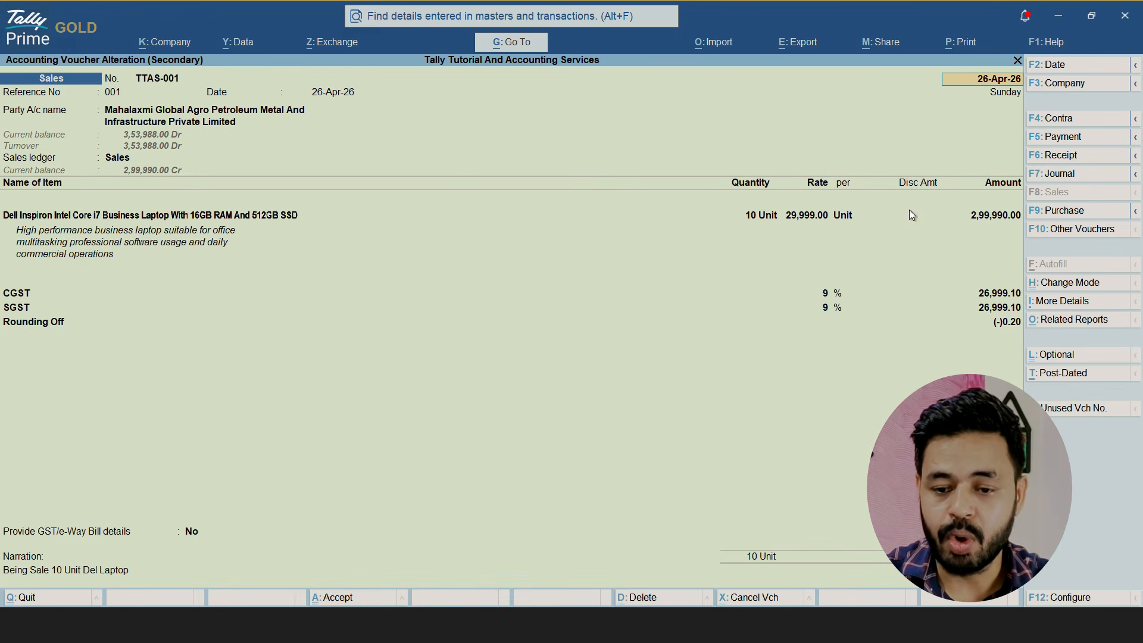
Apply a discount amount of 10,000 to the Dell Inspiron laptop line in the sales voucher
left_click(909, 211)
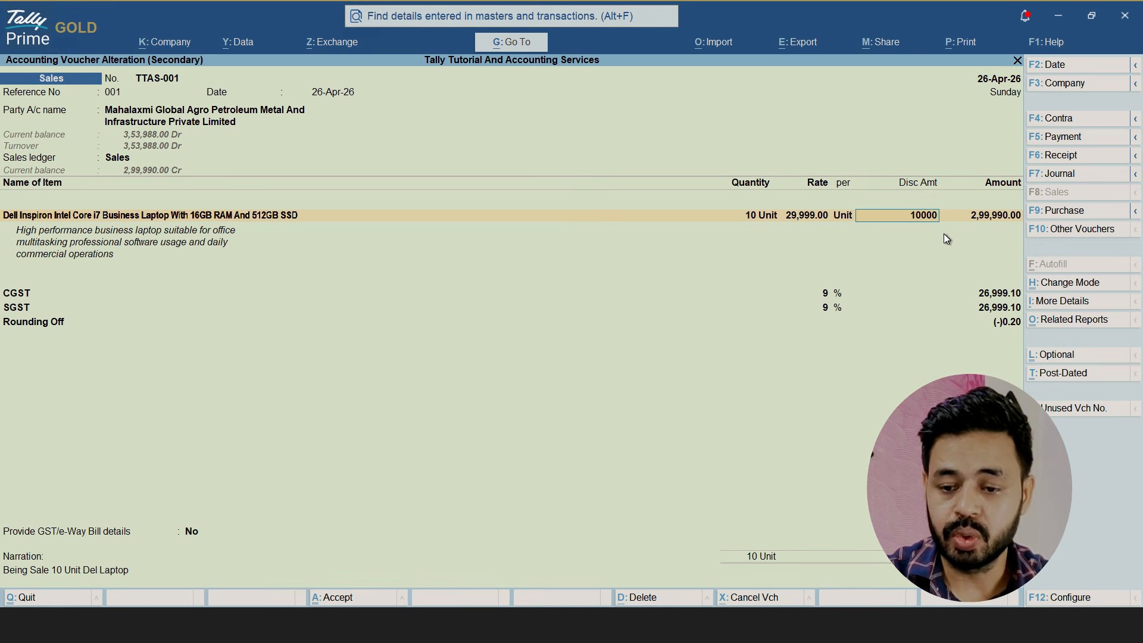
key("Return")
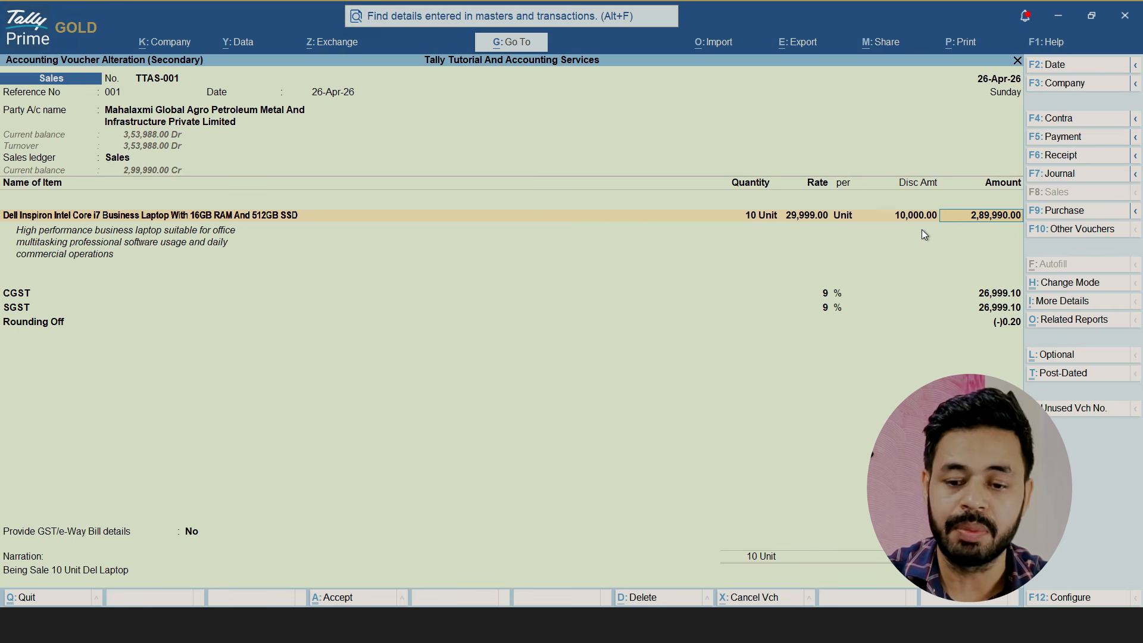
key("Return")
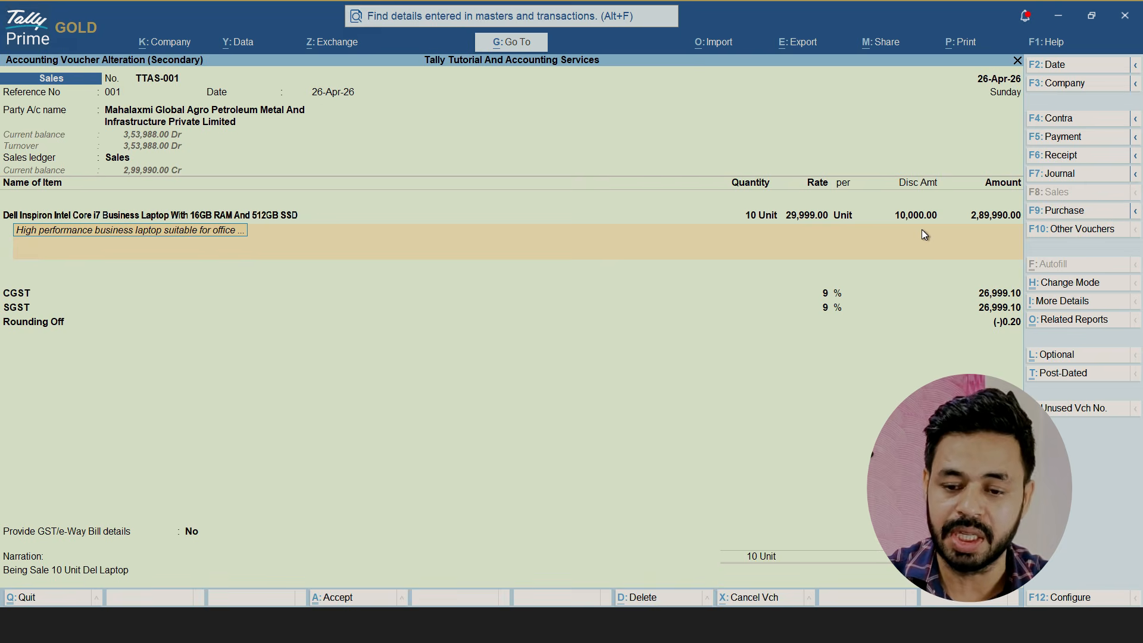
key("alt+p")
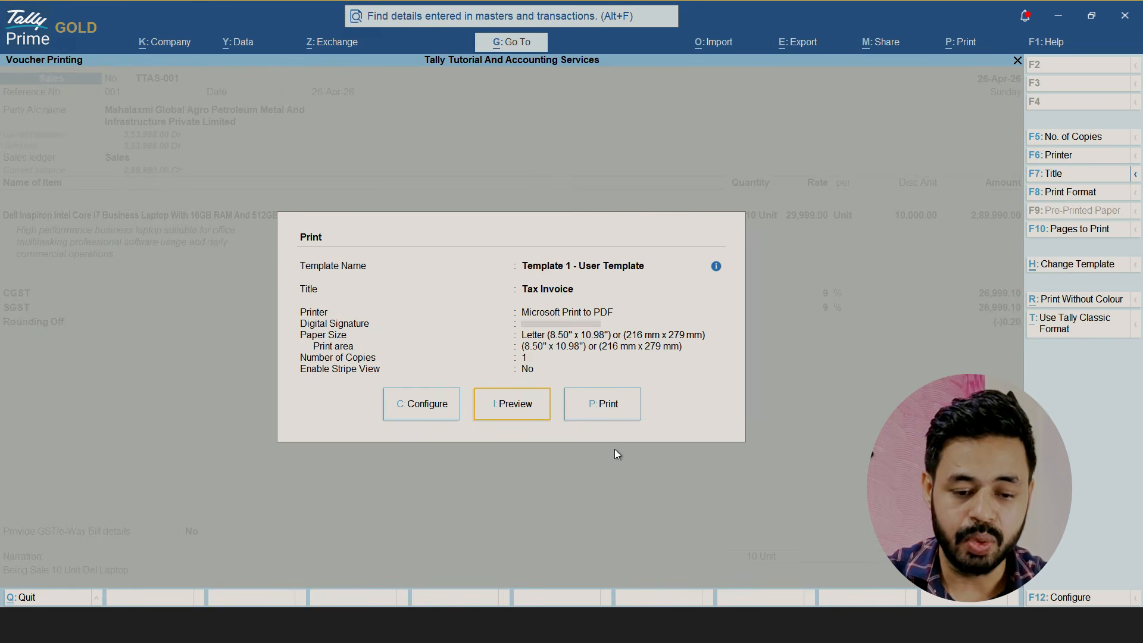
left_click(426, 409)
key("Escape")
key("Escape")
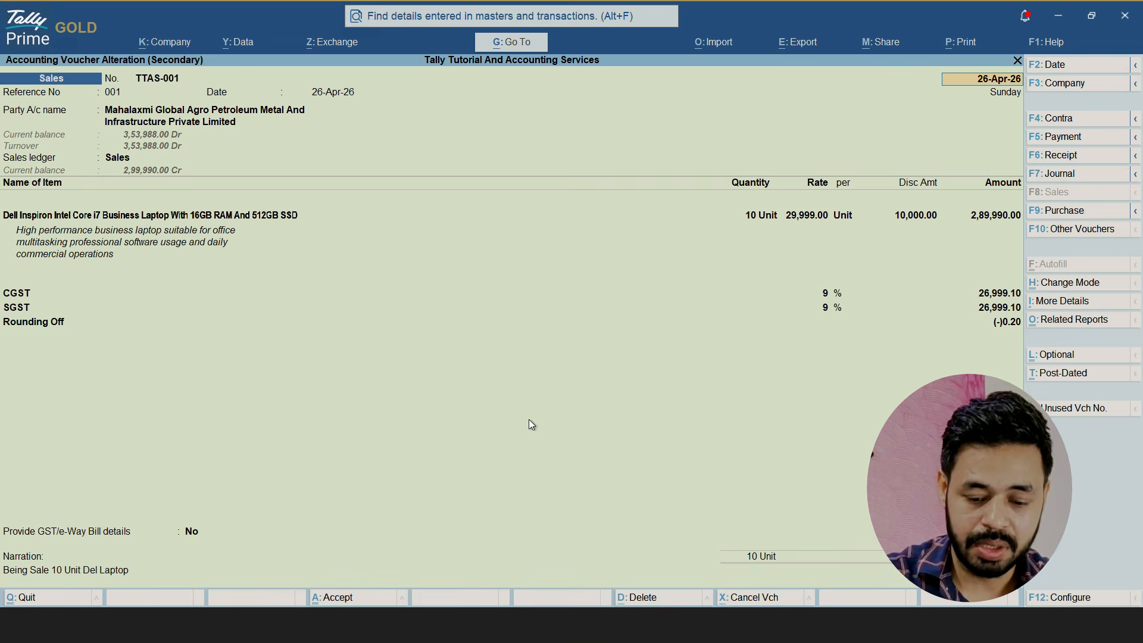
Set the invoice discount format to Both Percentage & Amount in the company features and accept the features
key("F11")
key("Down")
key("Down")
key("Down")
key("Down")
key("Down")
key("Down")
key("Down")
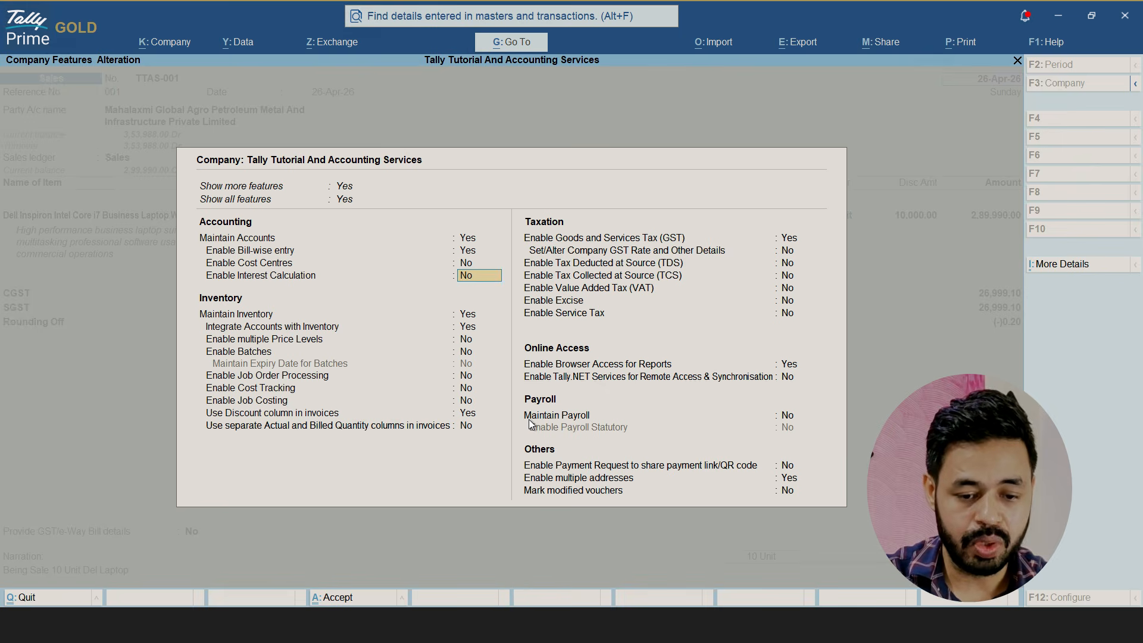
key("Down")
key("Down")
key("Down")
key("Down")
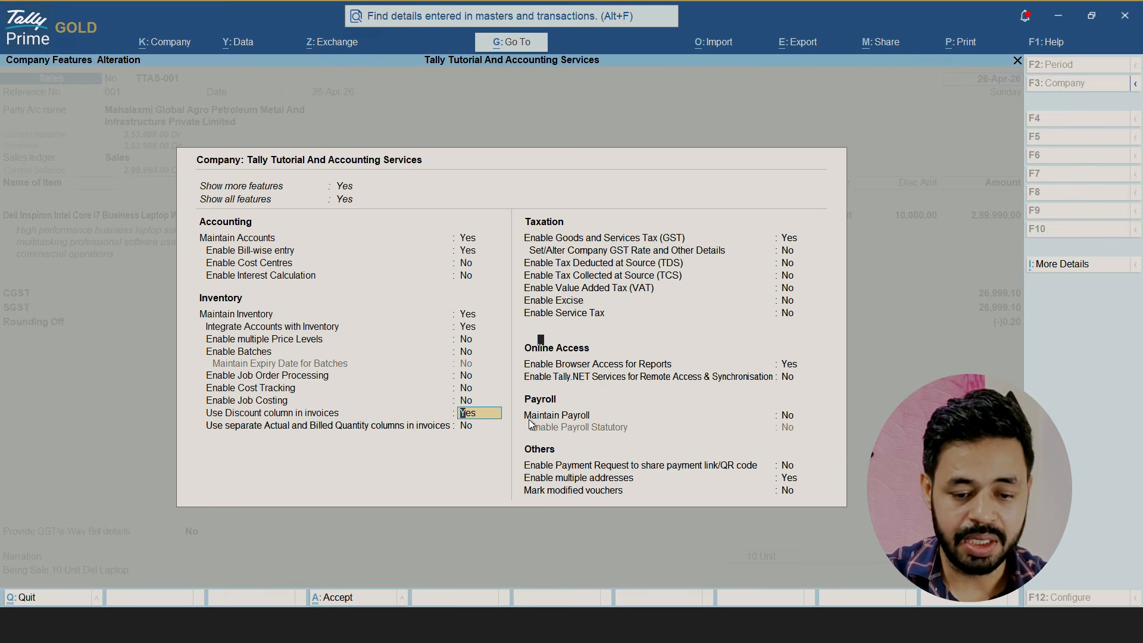
key("Return")
key("Down")
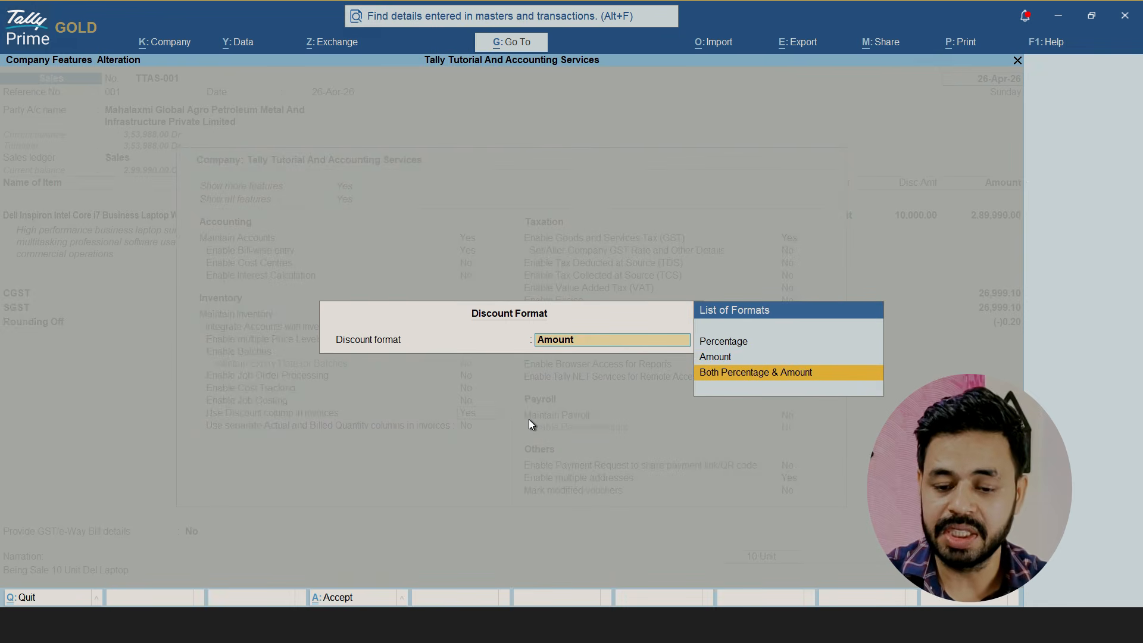
key("Return")
key("ctrl+a")
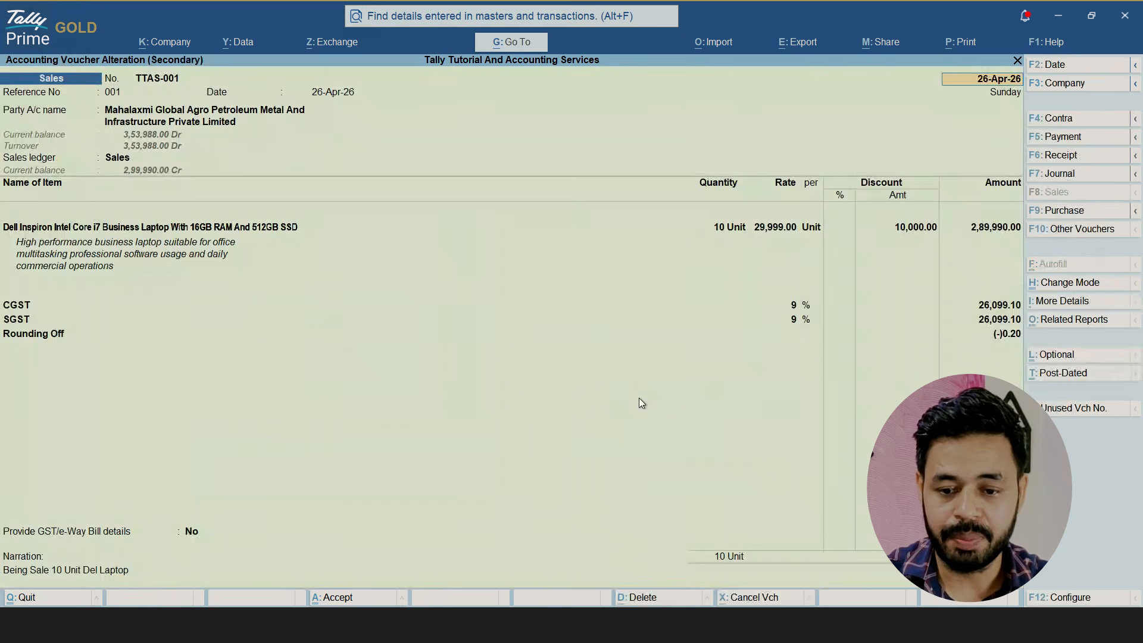
Enter a 5% discount in the percentage column of the Dell Inspiron laptop line
left_click(836, 225)
type("5")
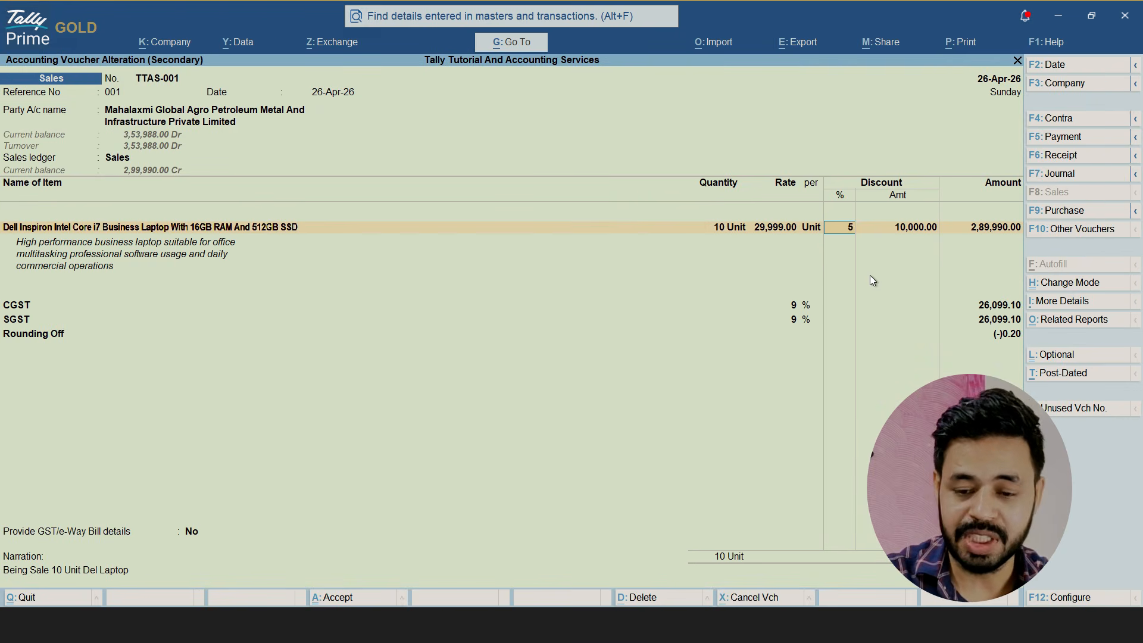
key("Return")
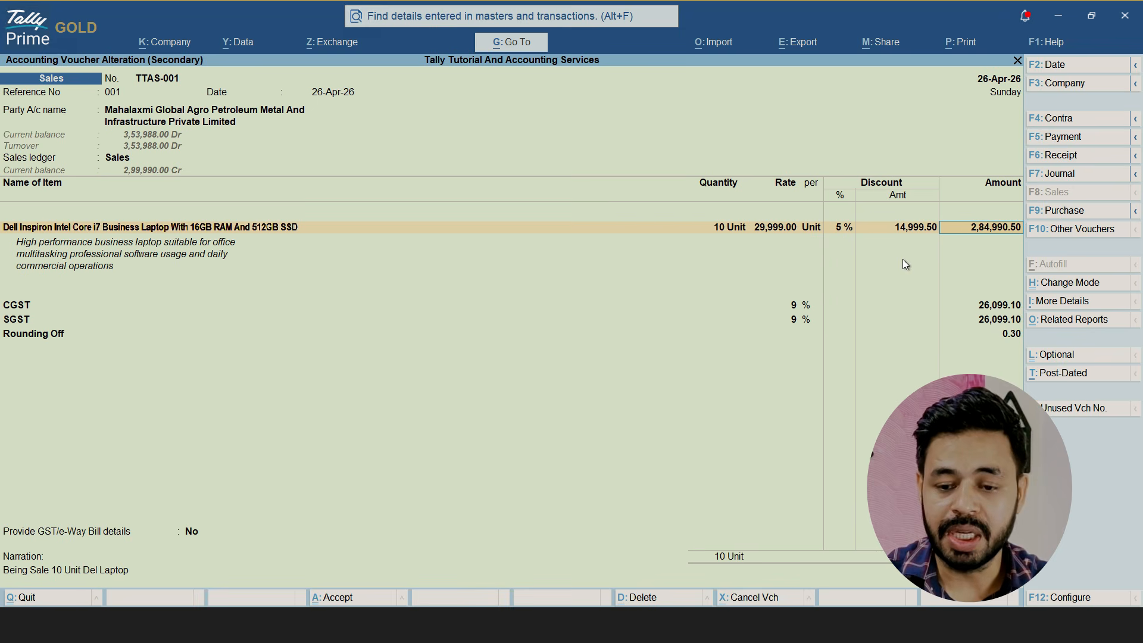
Clear the laptop line's discount percentage and enter a discount amount of 1000 instead
left_click(904, 227)
left_click(832, 228)
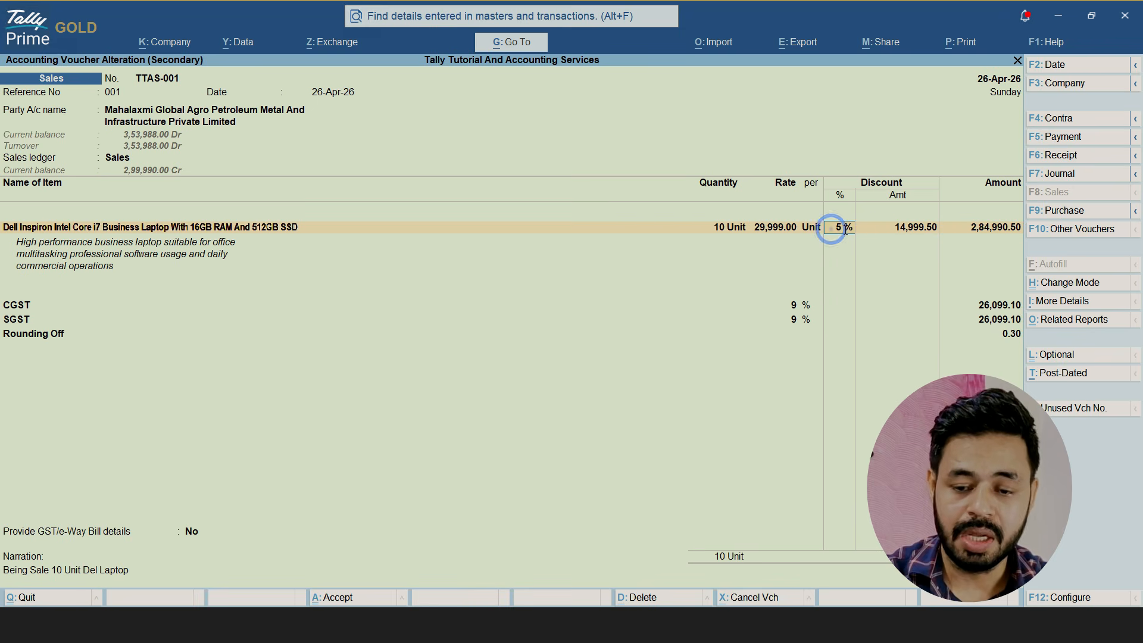
key("BackSpace")
left_click(913, 227)
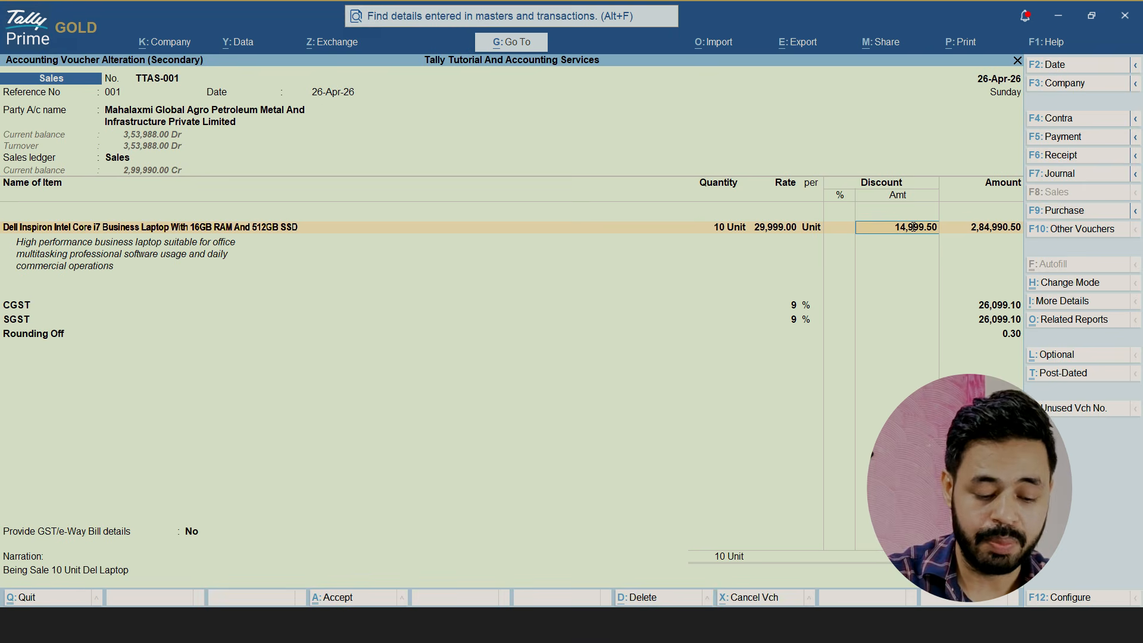
type("1000")
key("Return")
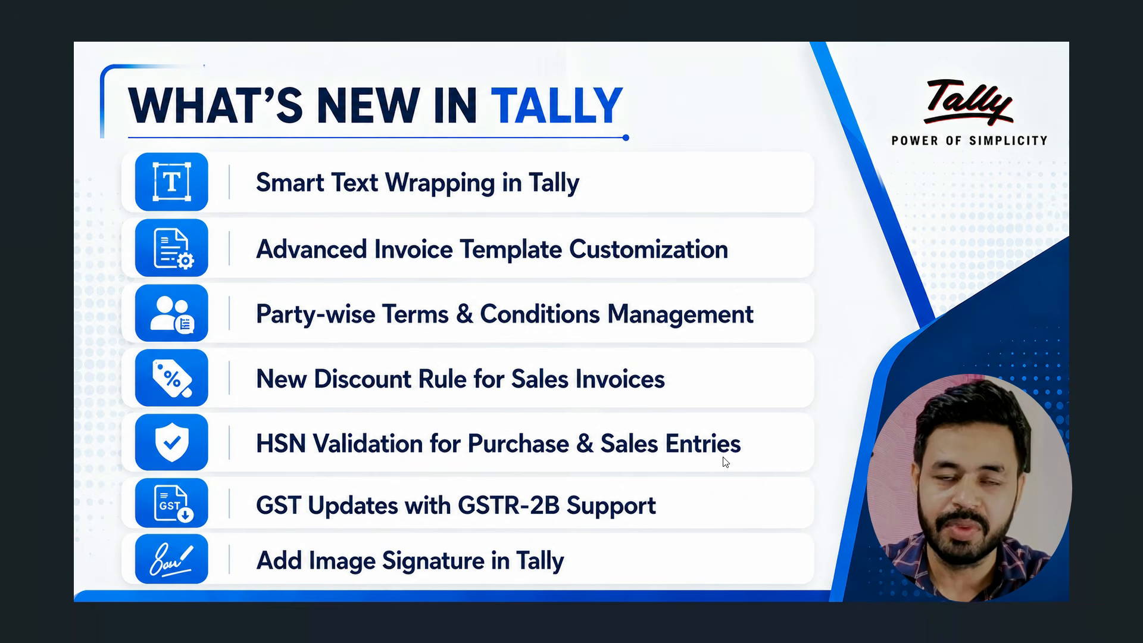
Switch to TallyPrime and open the creation form for a new stock item
key("alt+Tab")
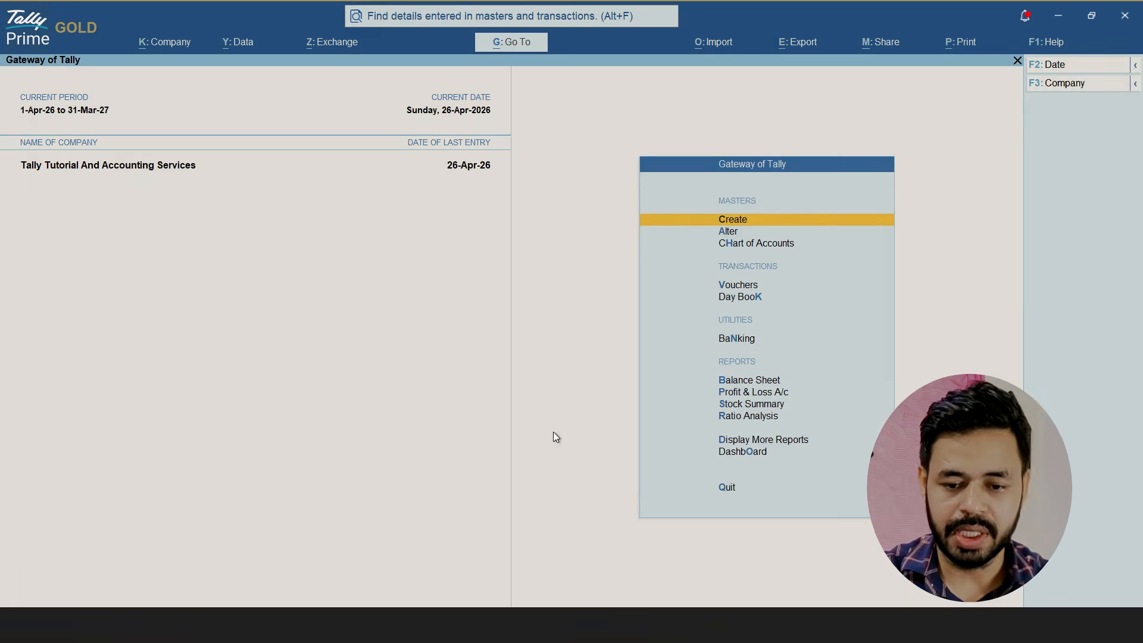
key("Return")
key("Down")
key("Down")
key("Down")
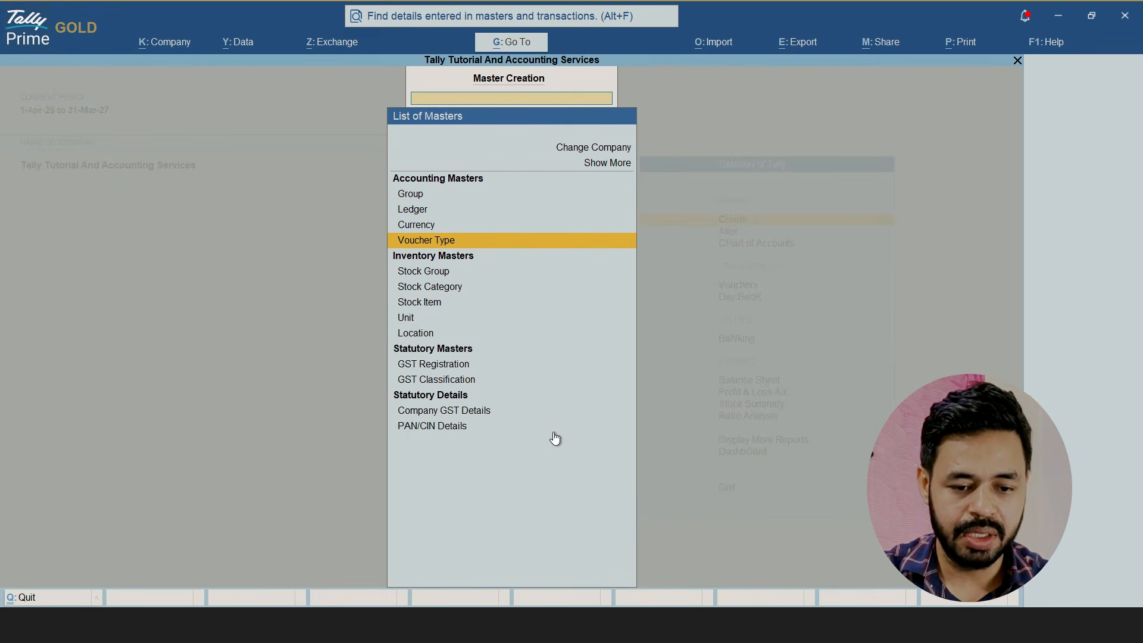
key("Down")
key("Down")
key("Down")
key("Down")
key("Return")
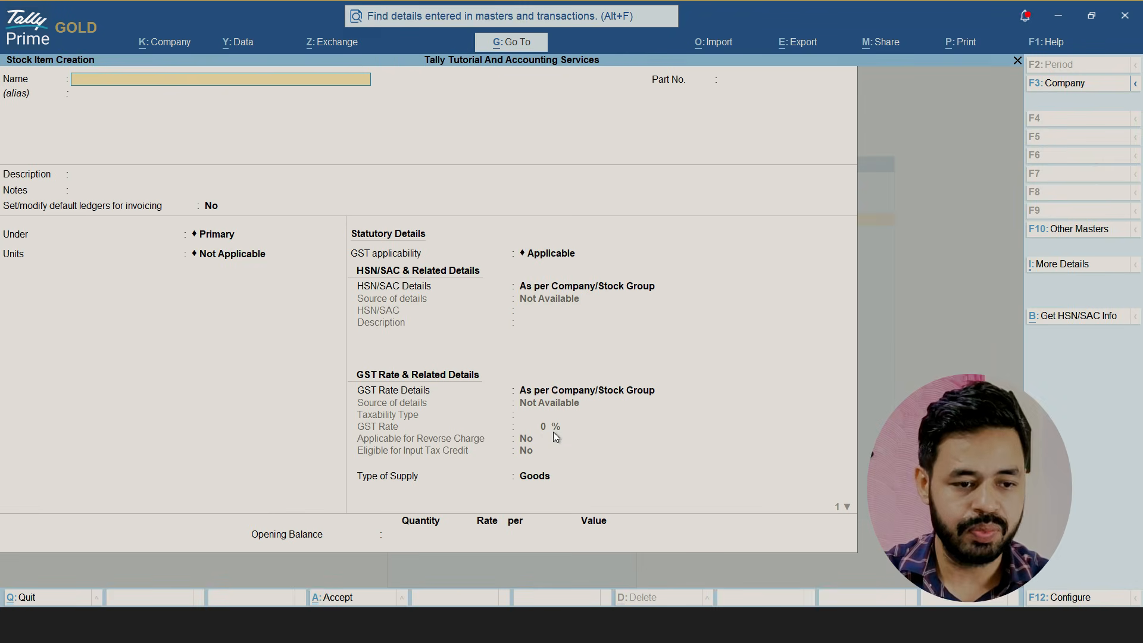
Name the new stock item COMPUTER, keeping it under Primary with Unit as its unit and GST applicable
type("C")
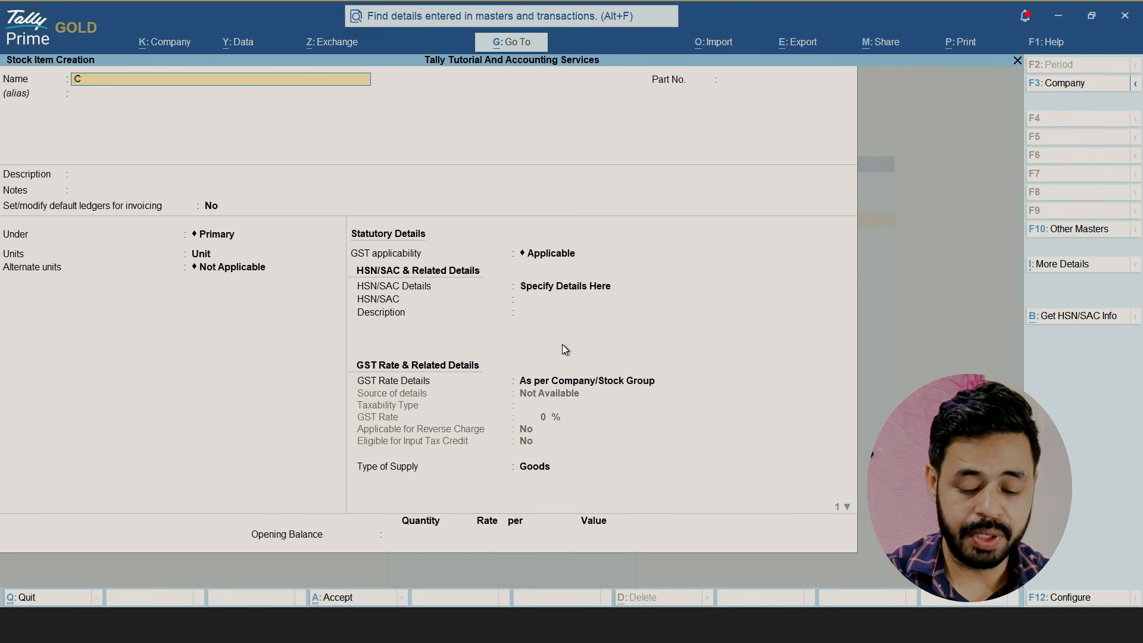
type("OMPUTER")
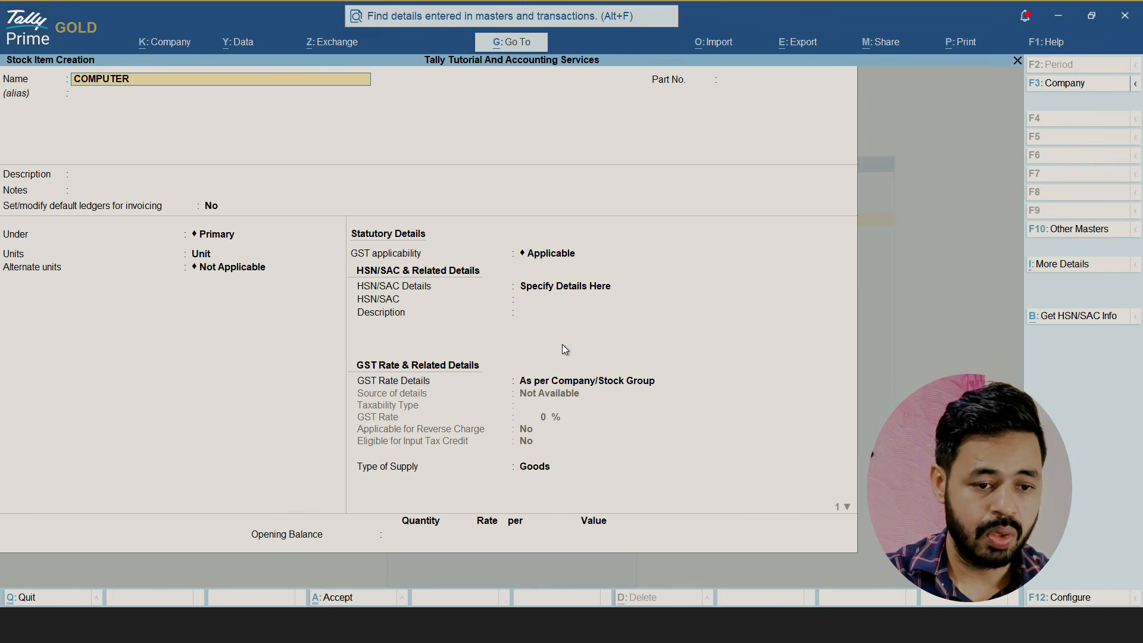
key("Return")
key("Return")
key("Return")
key("Return")
key("Return")
key("Return")
key("Return")
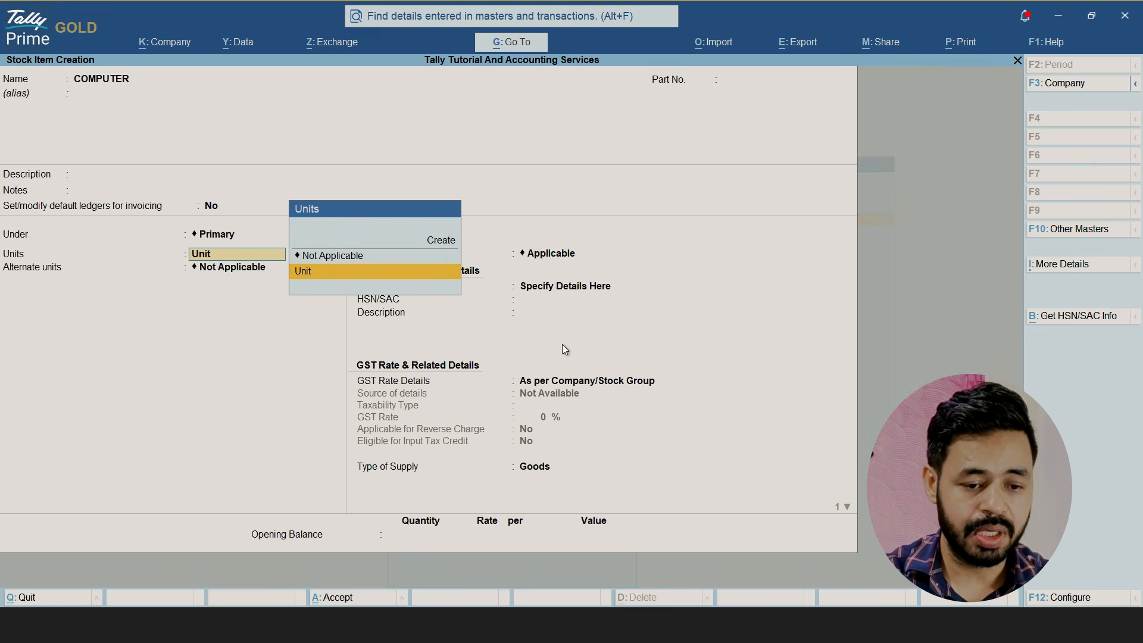
Set the item's HSN/SAC details to Specify Details Here, search the codes for COMPUTER and choose 84713010, Personal Computer
key("Return")
key("Return")
key("Return")
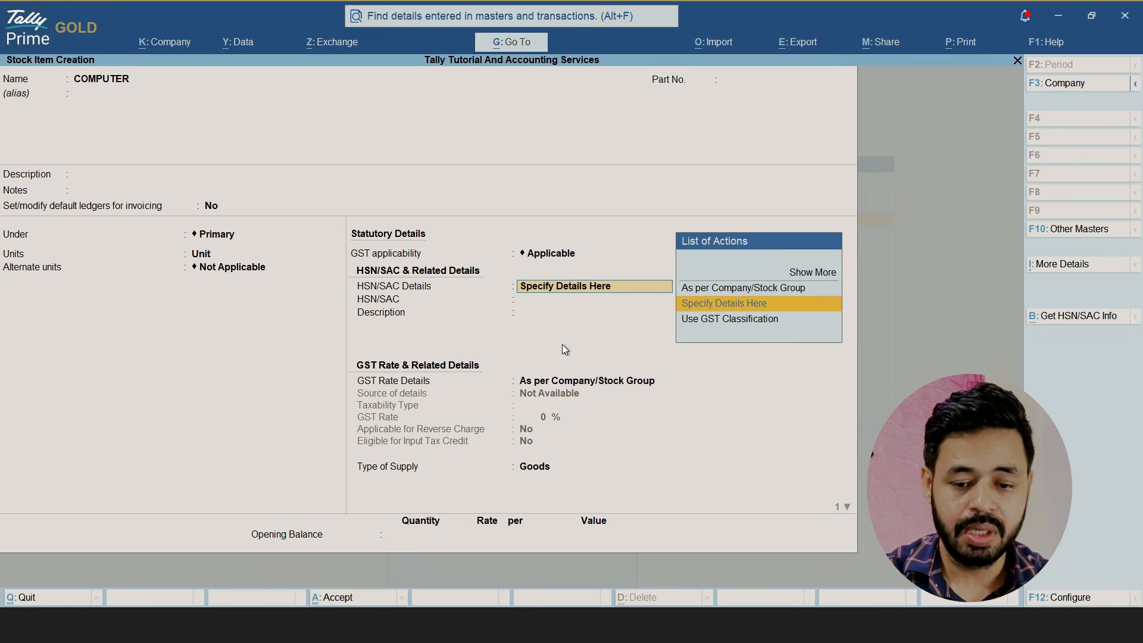
key("Up")
key("Return")
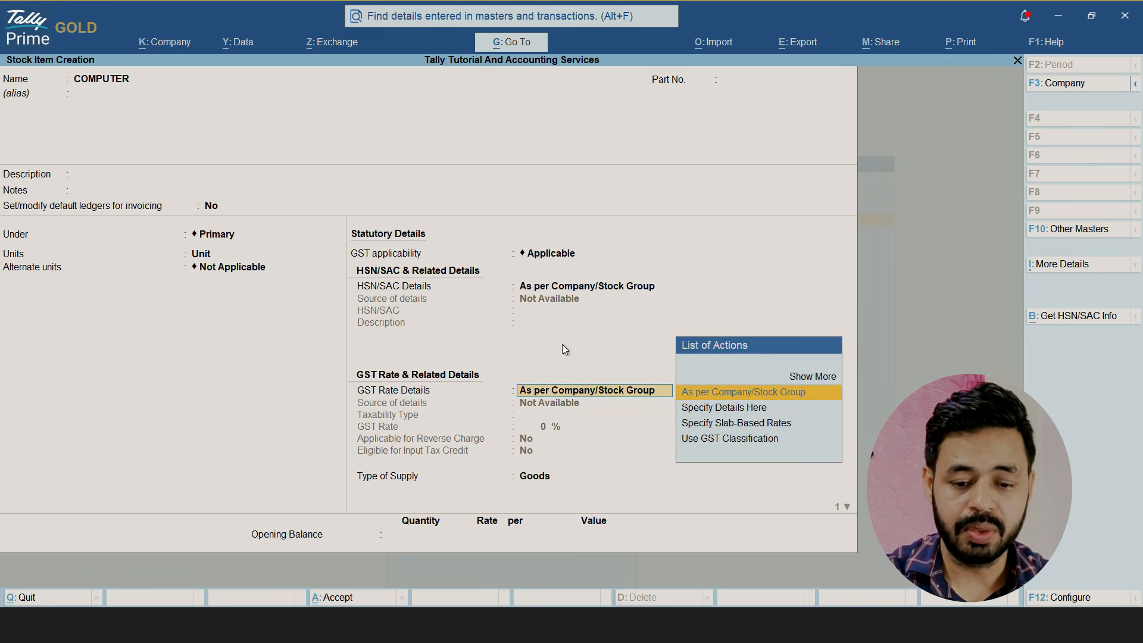
key("BackSpace")
key("Down")
key("Return")
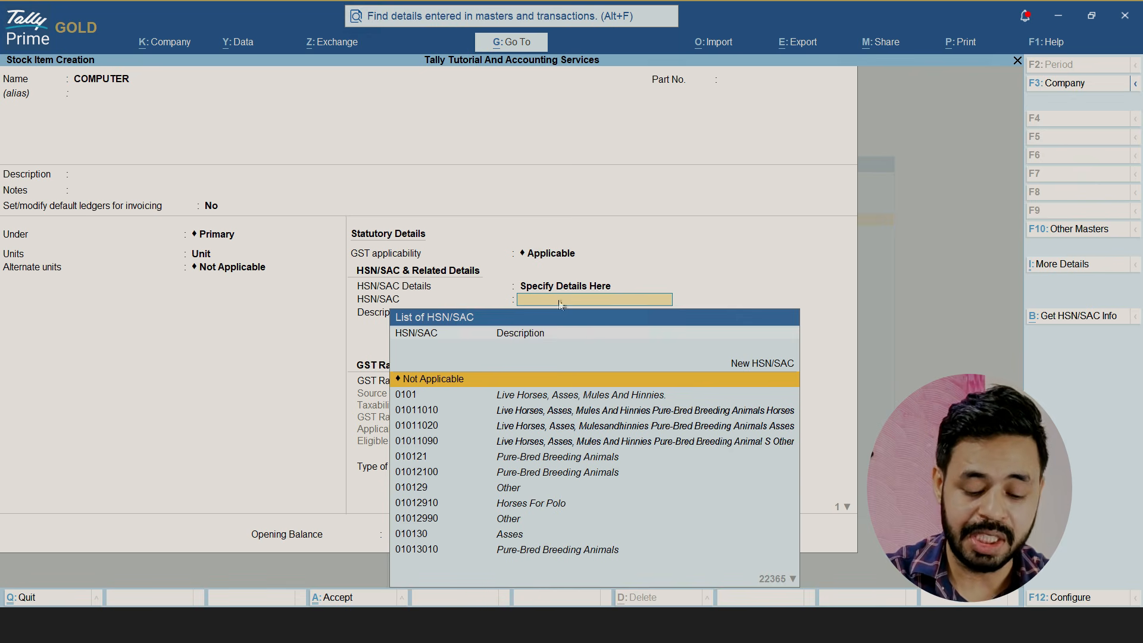
type("COMPUTER")
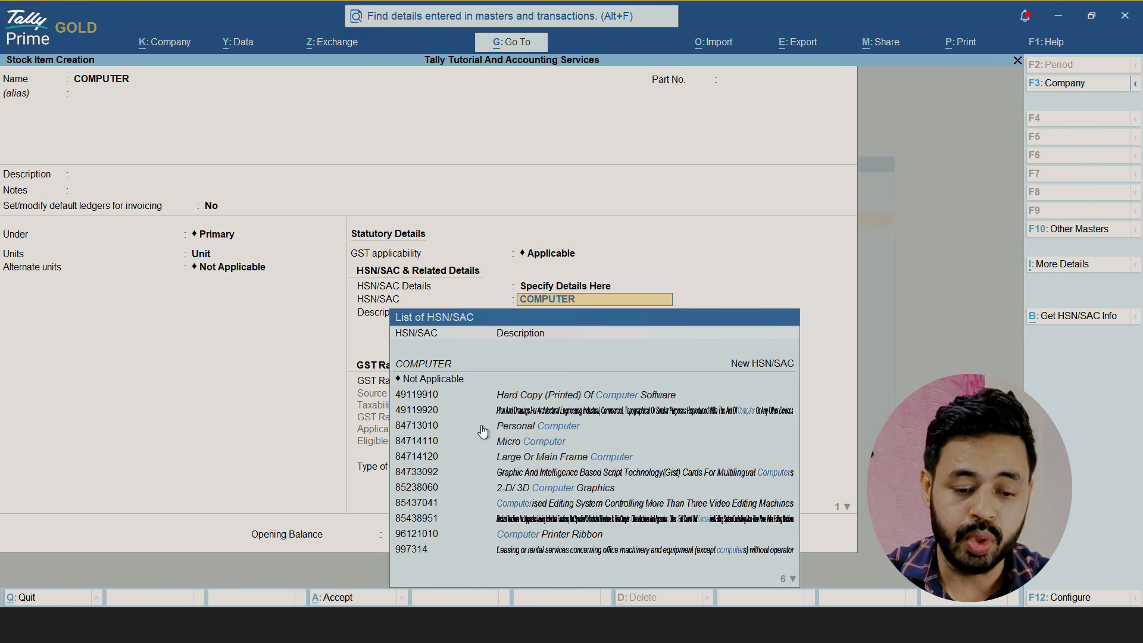
left_click(544, 425)
left_click(543, 427)
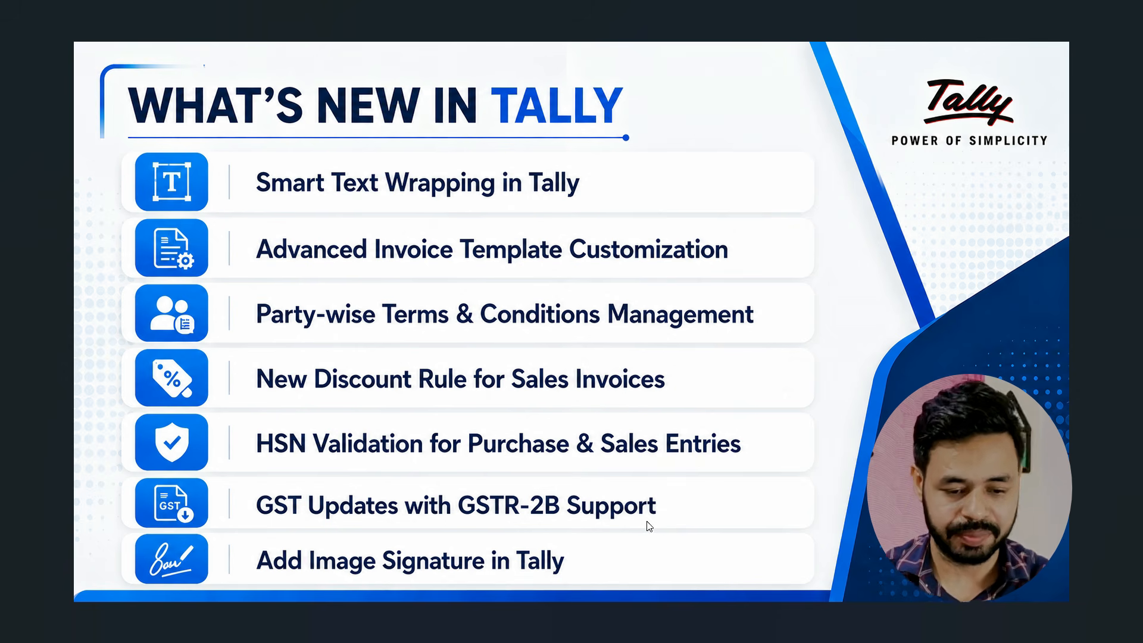
Switch to TallyPrime with the GST company loaded and open the Invoice Management System (IMS) report
key("alt+Tab")
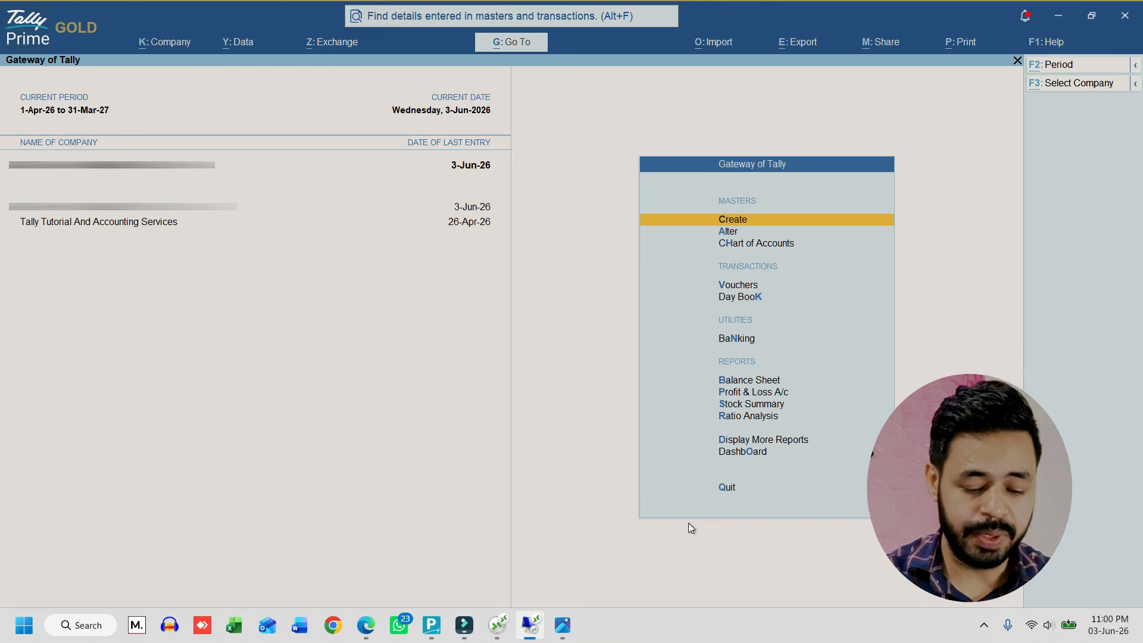
key("alt+g")
type("IMS")
key("Down")
key("Down")
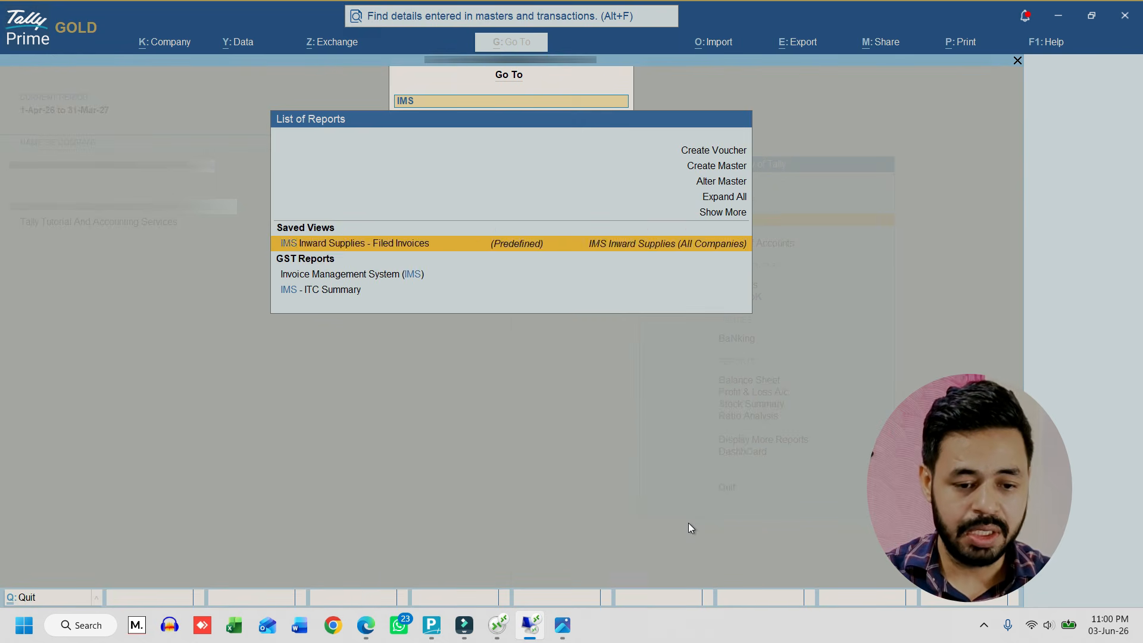
left_click(386, 278)
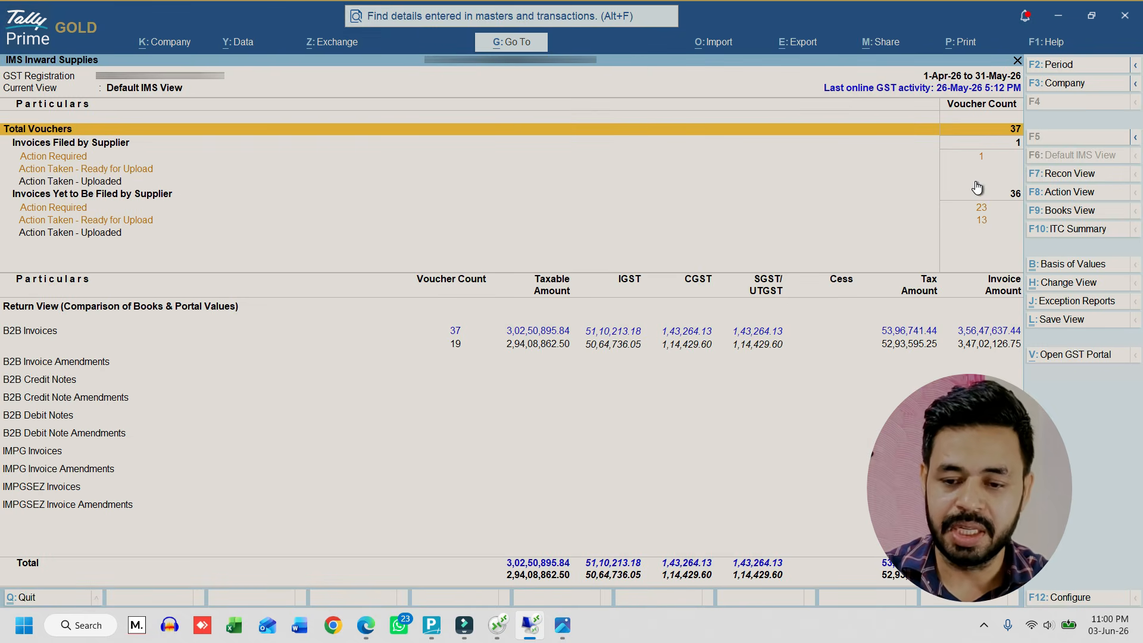
Open the Action Required vouchers under Invoices Filed by Supplier and select the invoice dated 15-Apr-26 available only on the portal
left_click(984, 159)
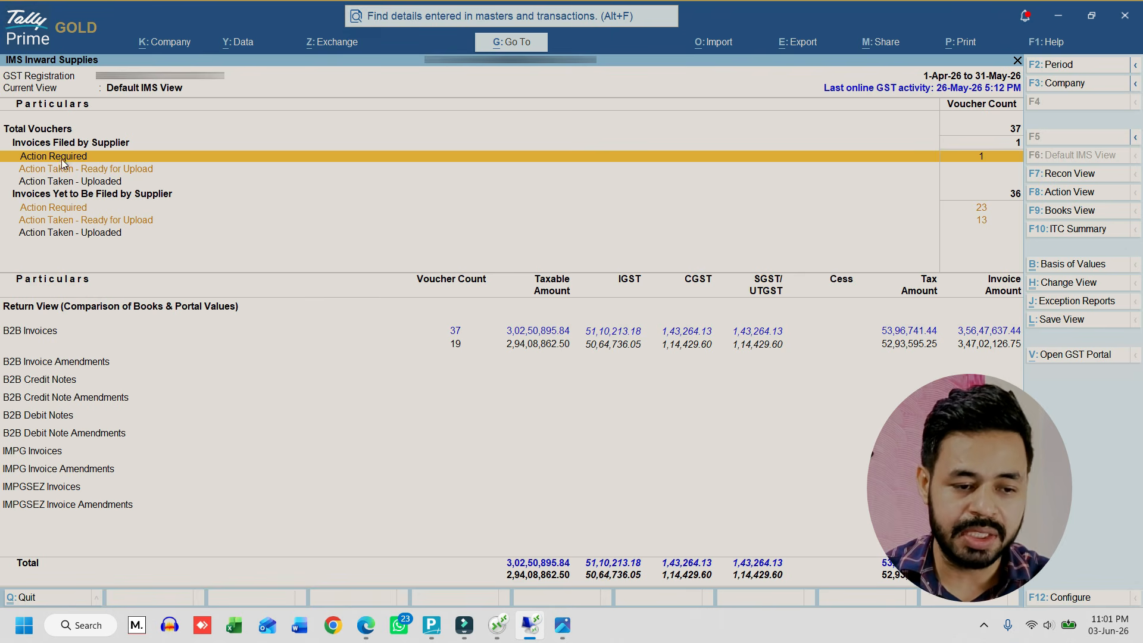
left_click(159, 159)
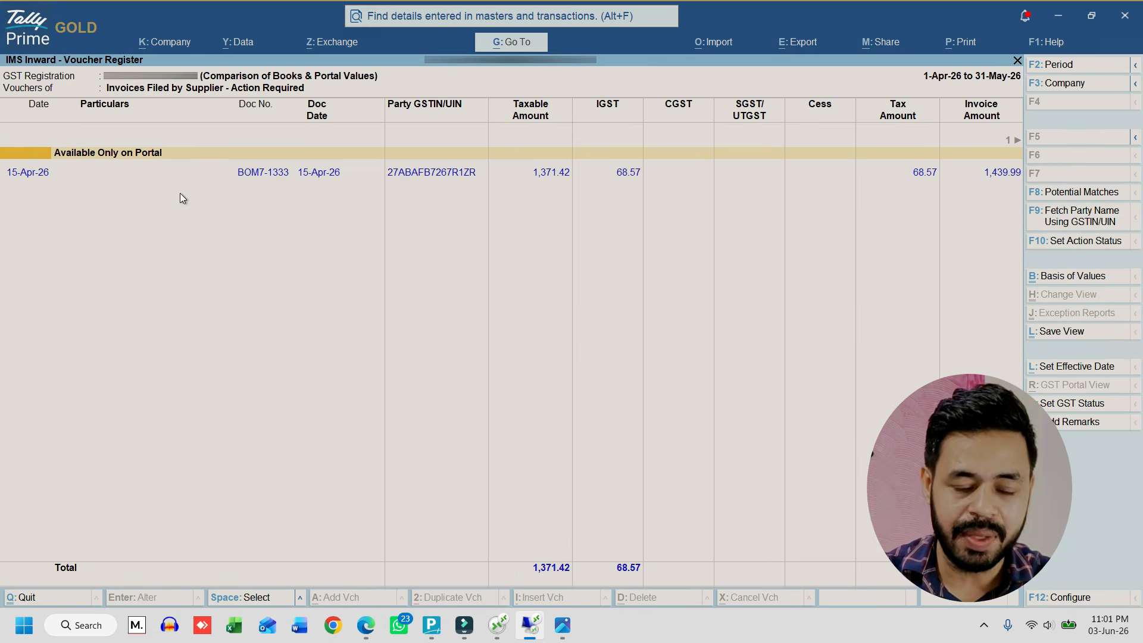
left_click(198, 177)
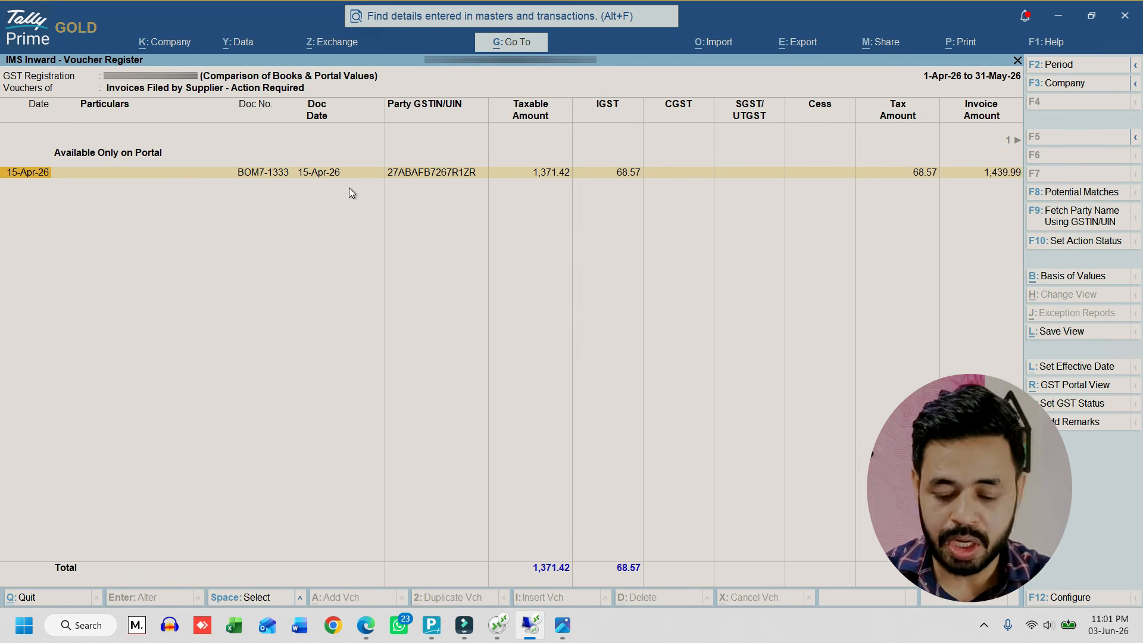
Mark the 15-Apr-26 portal-only invoice, fetch its party name using the GSTIN/UIN and update the details as per portal
key("Up")
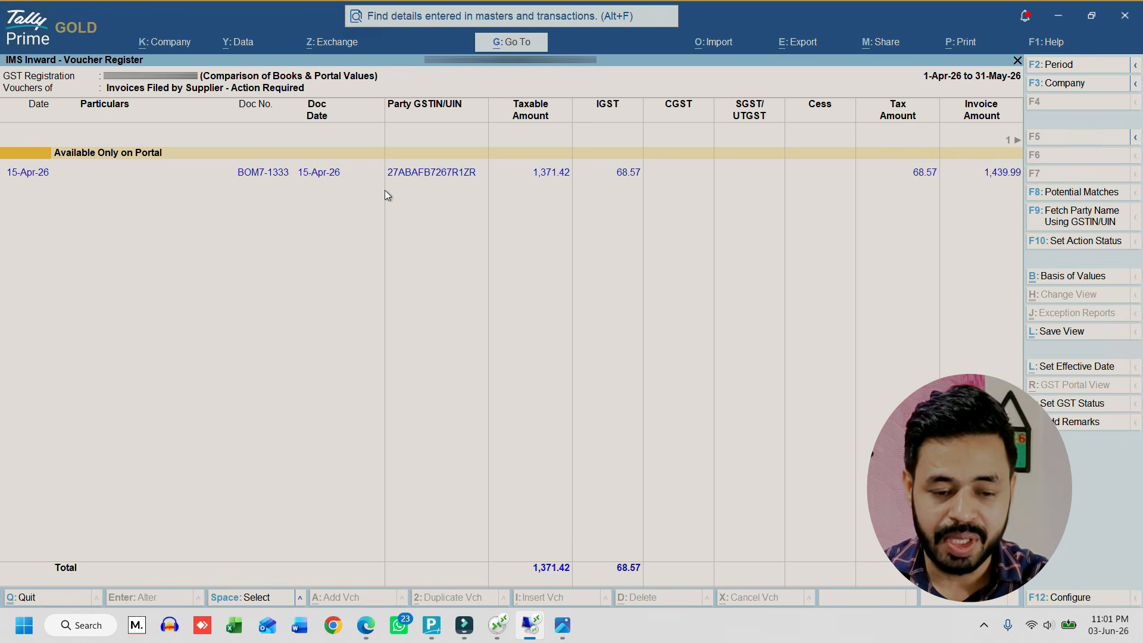
key("Down")
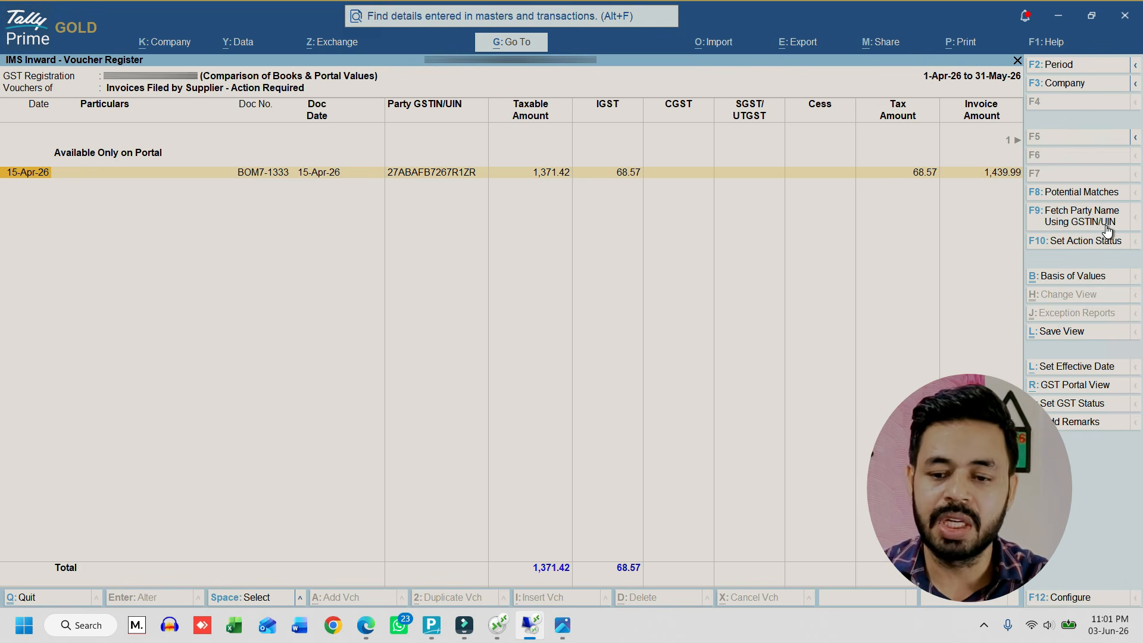
key("space")
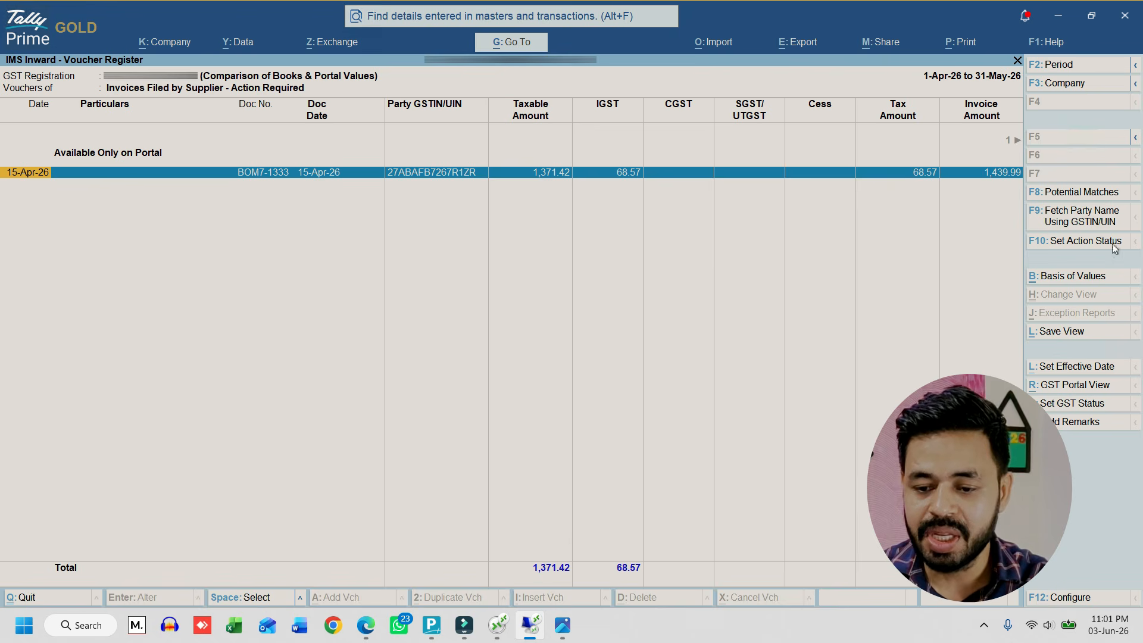
left_click(1092, 222)
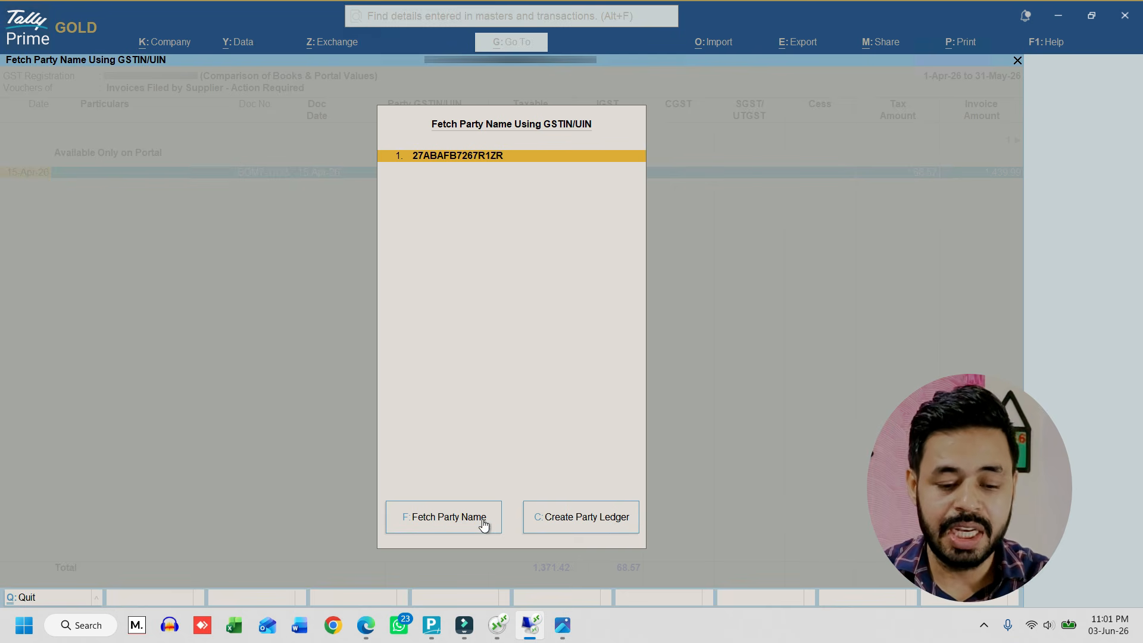
left_click(452, 518)
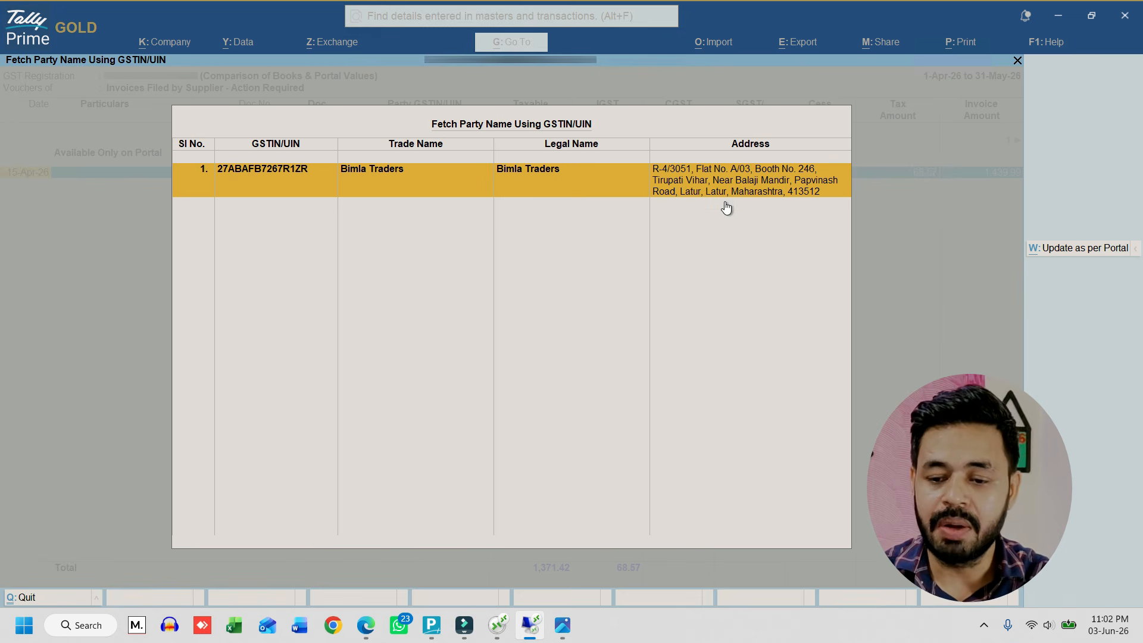
left_click(1085, 255)
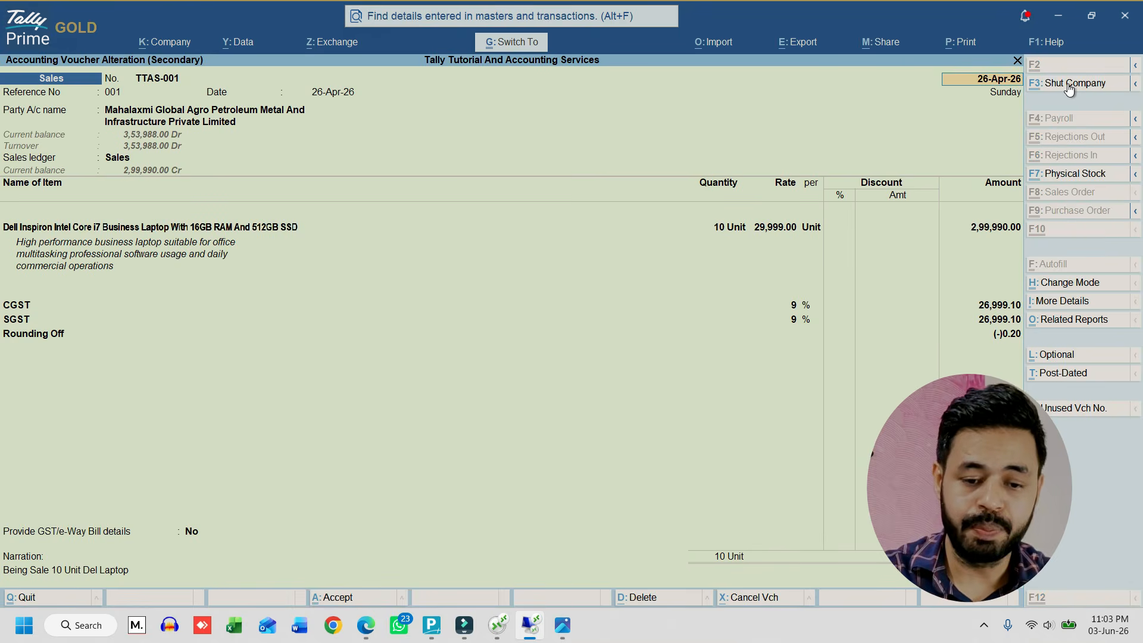
From the laptop sales voucher's print settings, open Template 1 - User Template for field editing and open the Authorised Signatory field's properties
key("ctrl+p")
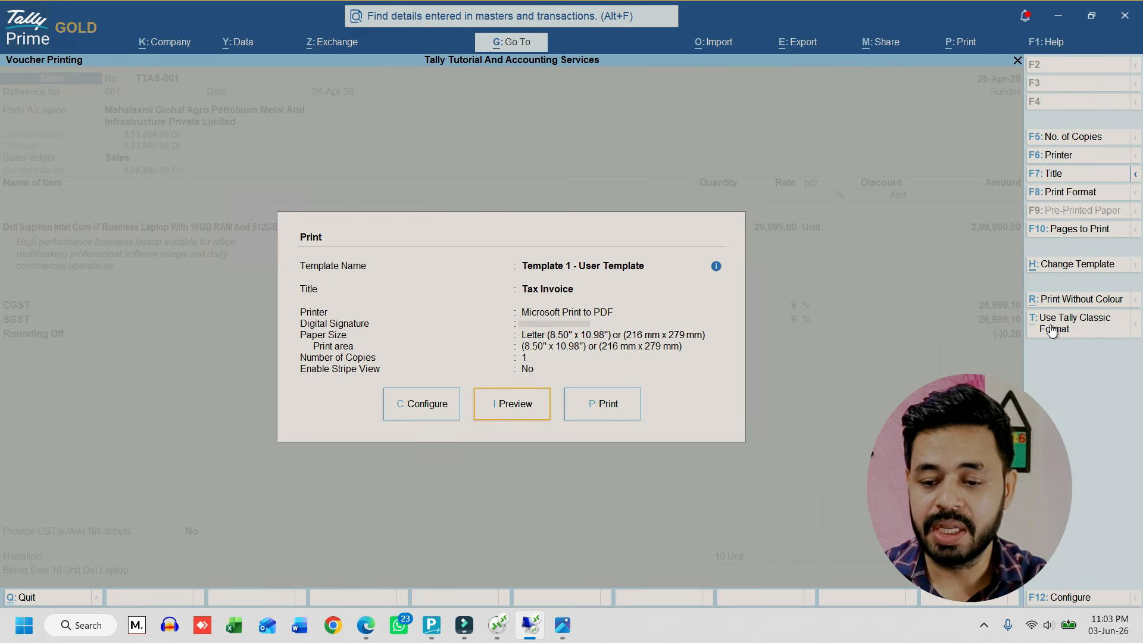
left_click(1077, 267)
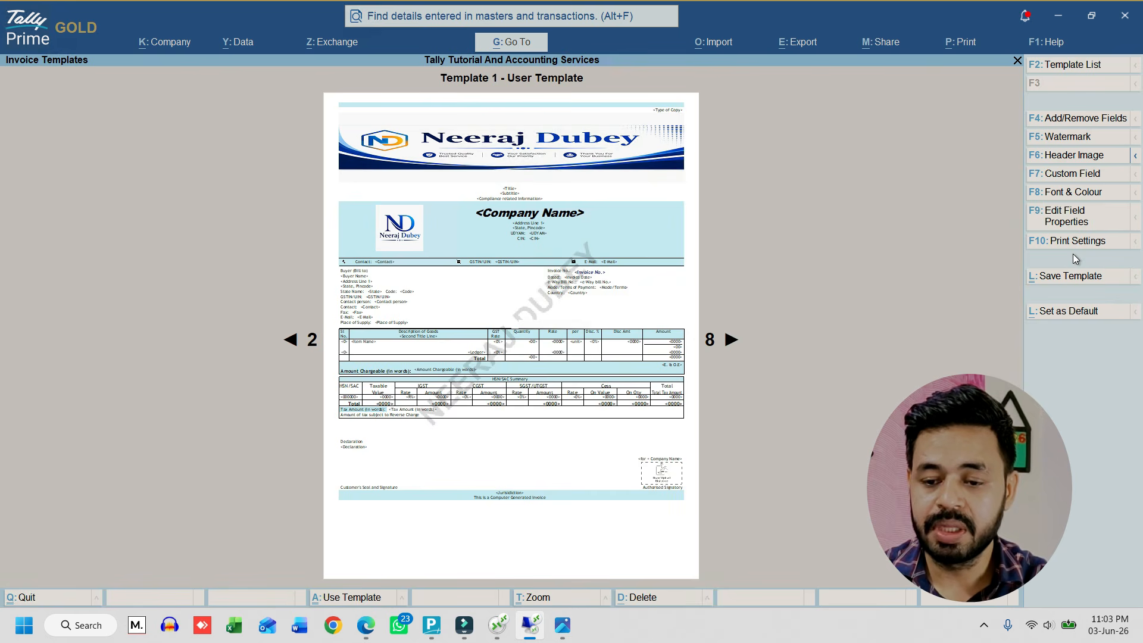
left_click(1073, 224)
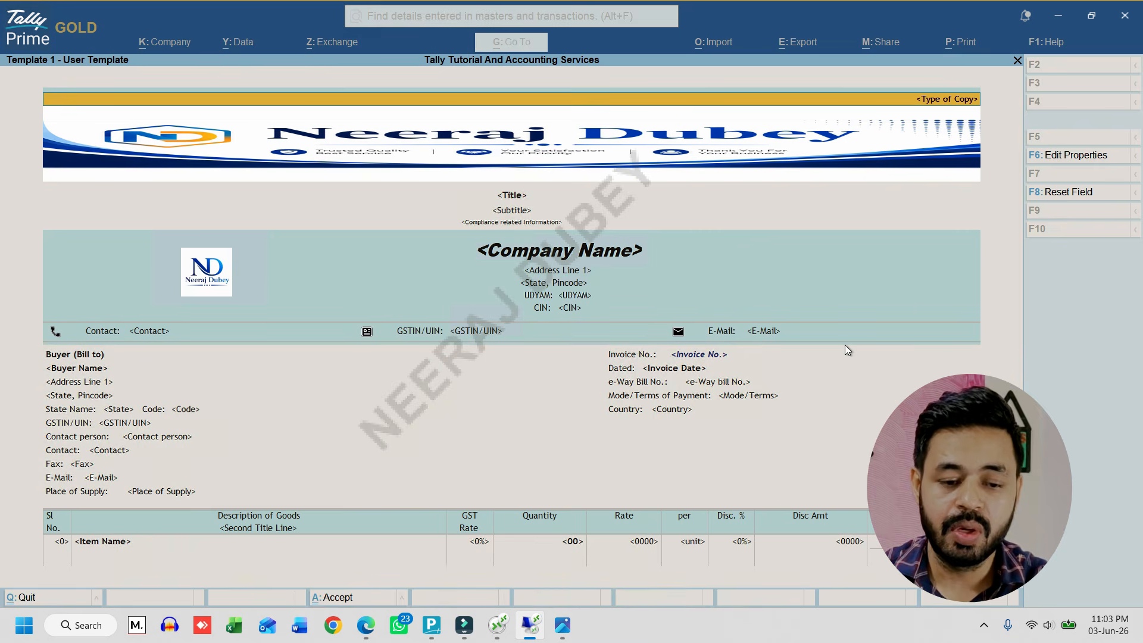
scroll(844, 345, "down", 3)
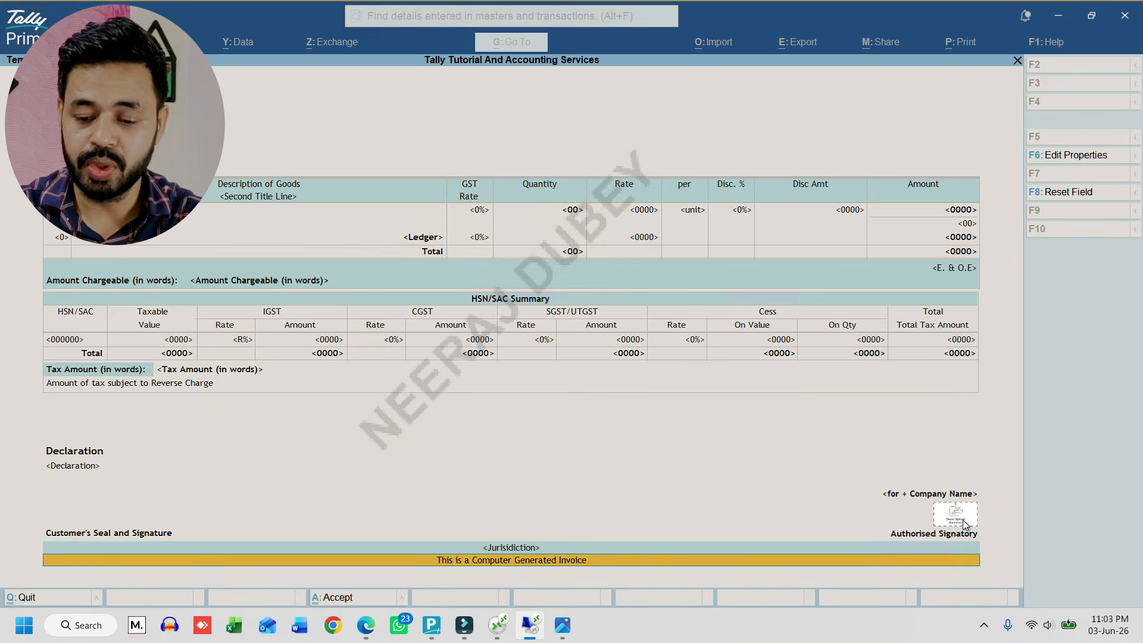
left_click(953, 521)
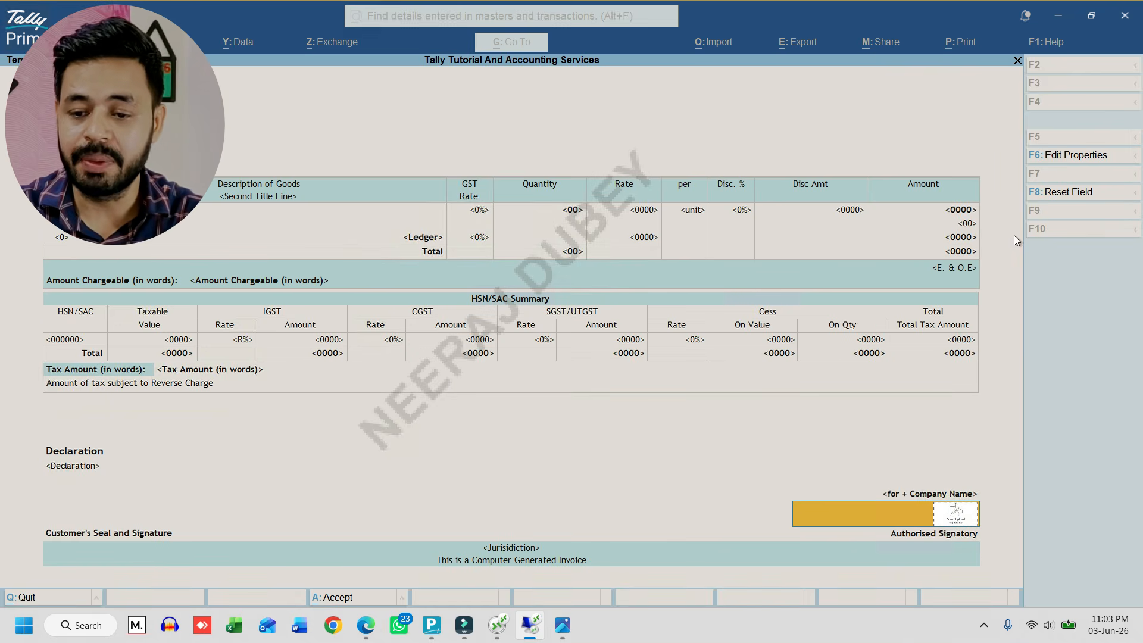
left_click(1067, 156)
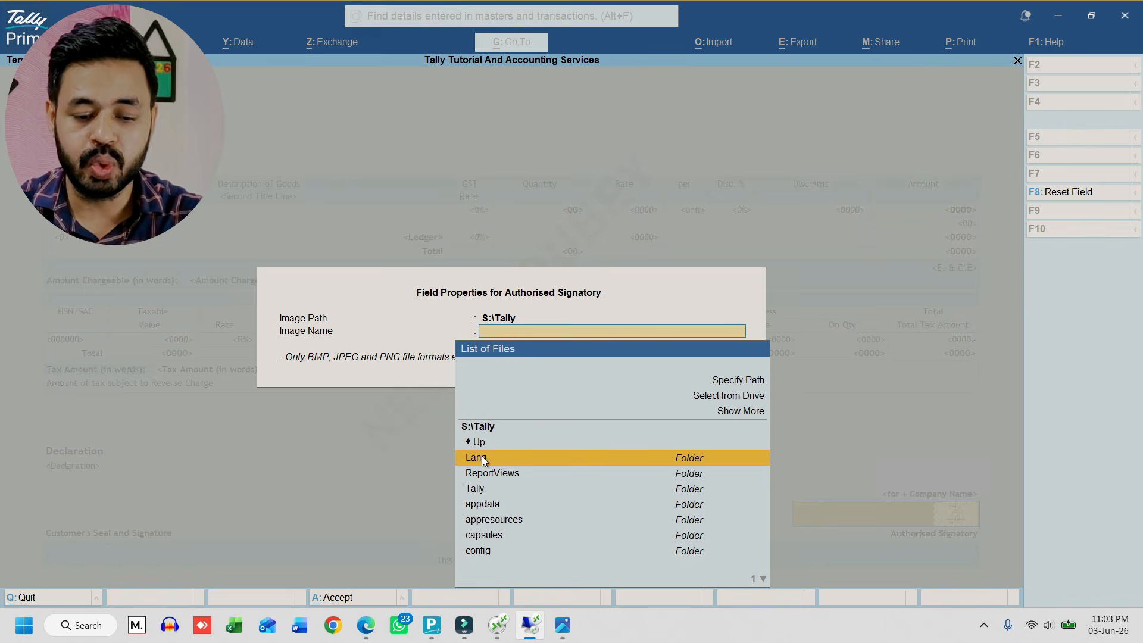
Set the Authorised Signatory image to Sign PNG.png from S:\Export\Tally 7.1 and accept the template's field changes
left_click(475, 442)
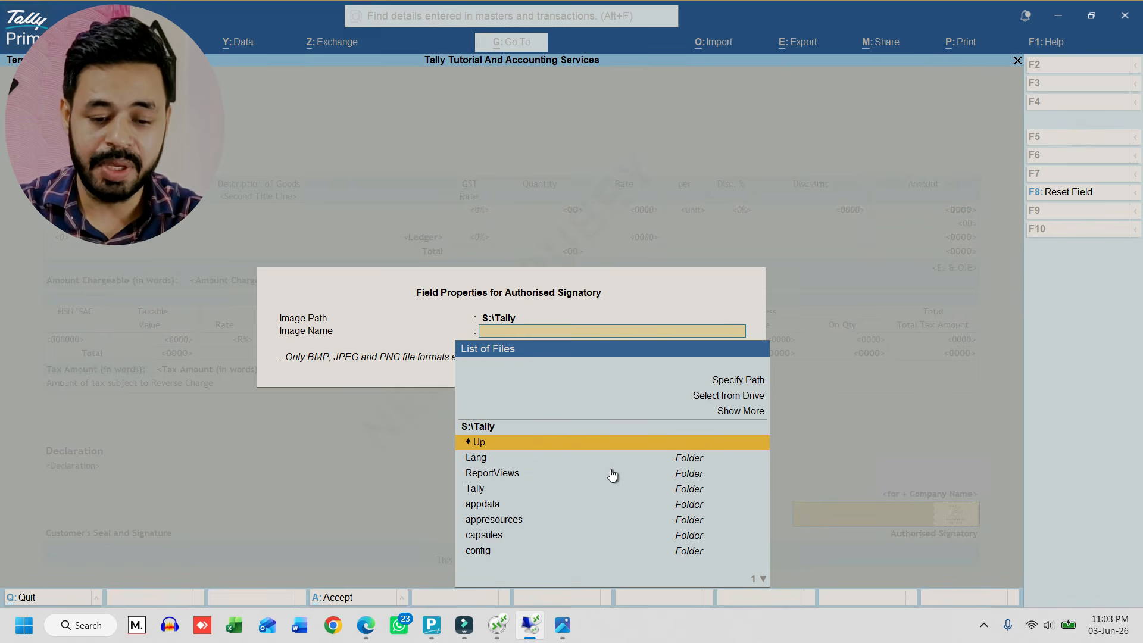
key("Return")
key("Down")
key("Down")
key("Down")
key("Down")
key("Down")
key("Return")
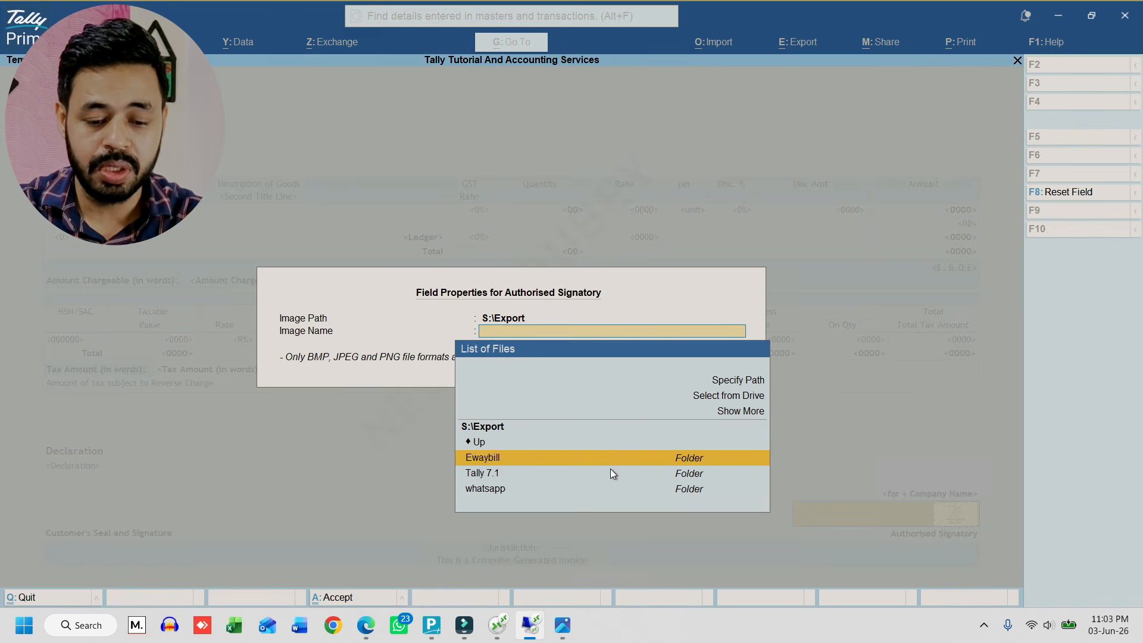
left_click(613, 475)
left_click(613, 475)
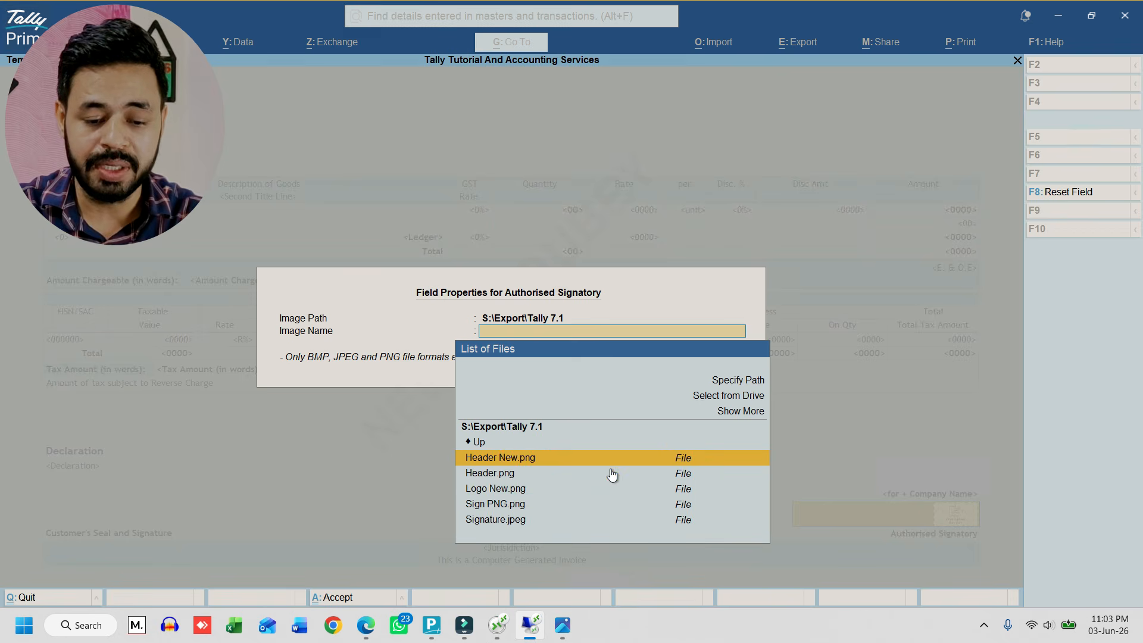
key("Down")
key("Down")
key("Down")
key("Down")
key("Return")
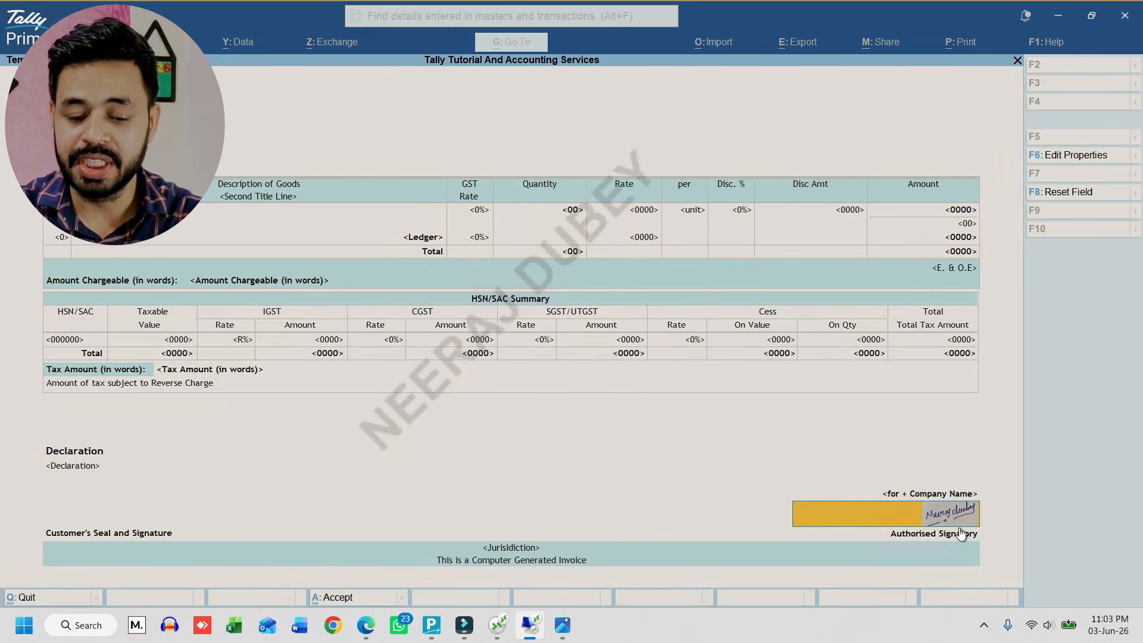
key("ctrl")
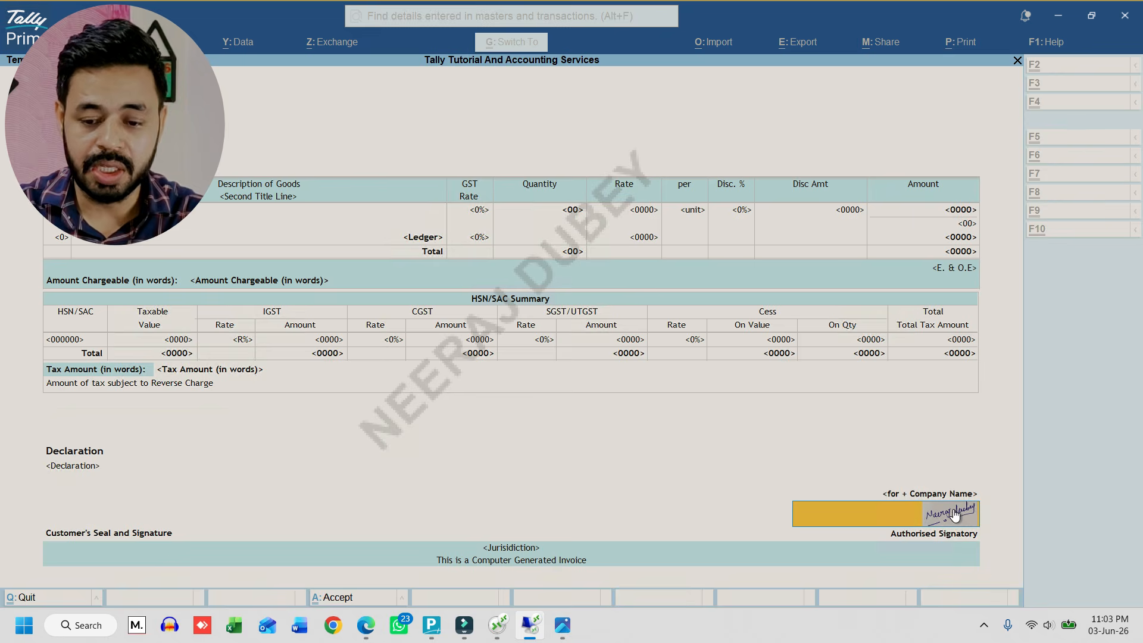
key("ctrl+a")
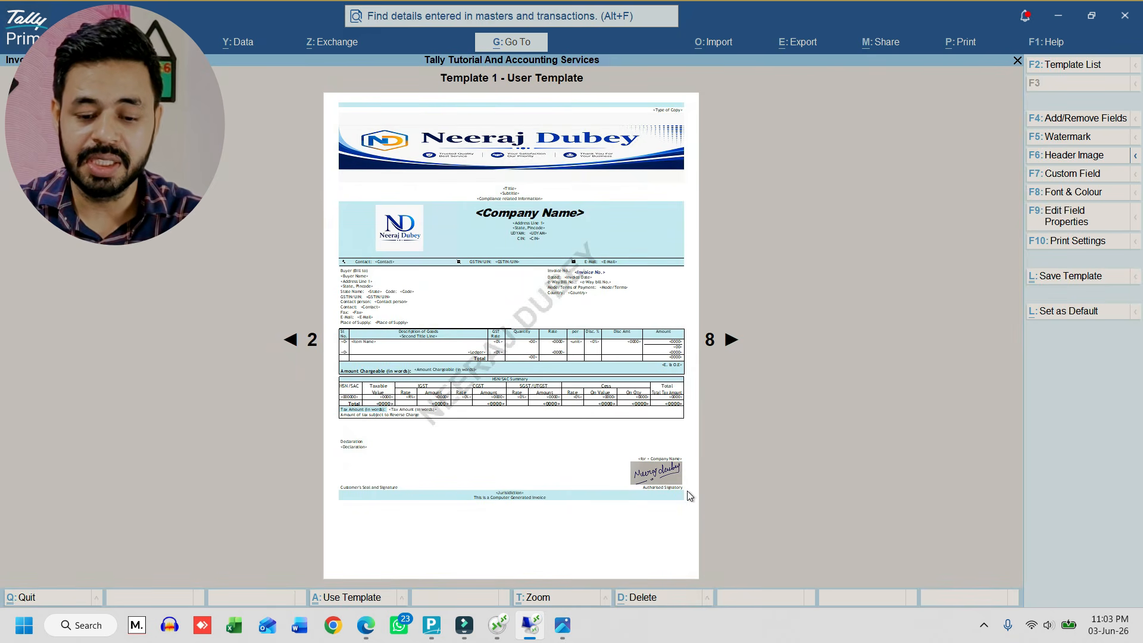
Inspect the signature in an enlarged preview of the invoice template and save the template
left_click(549, 597)
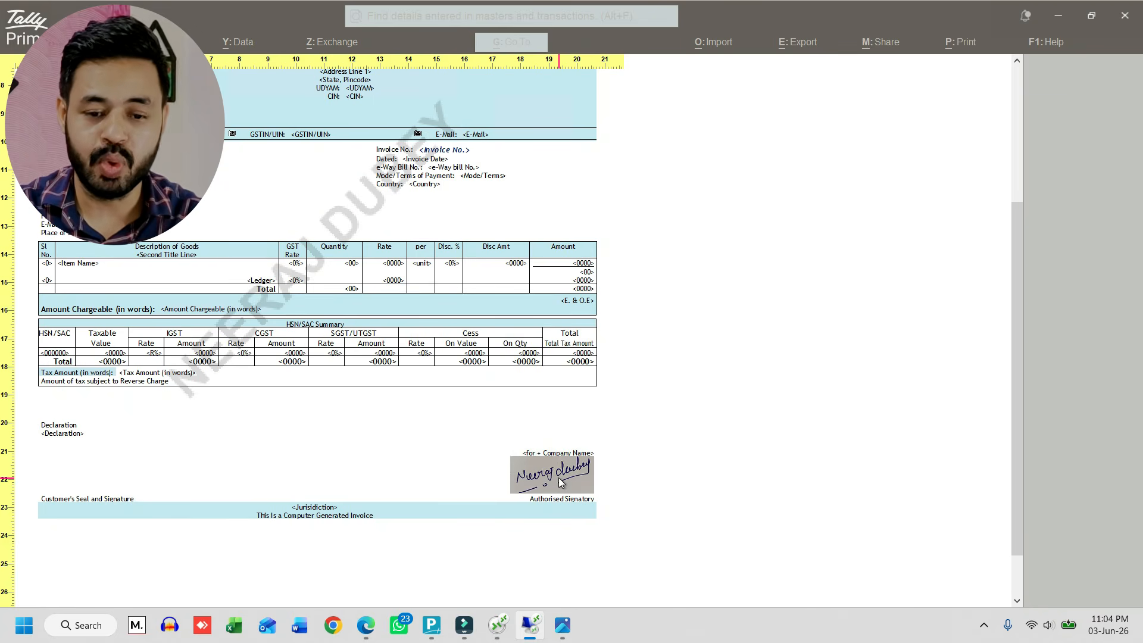
key("Escape")
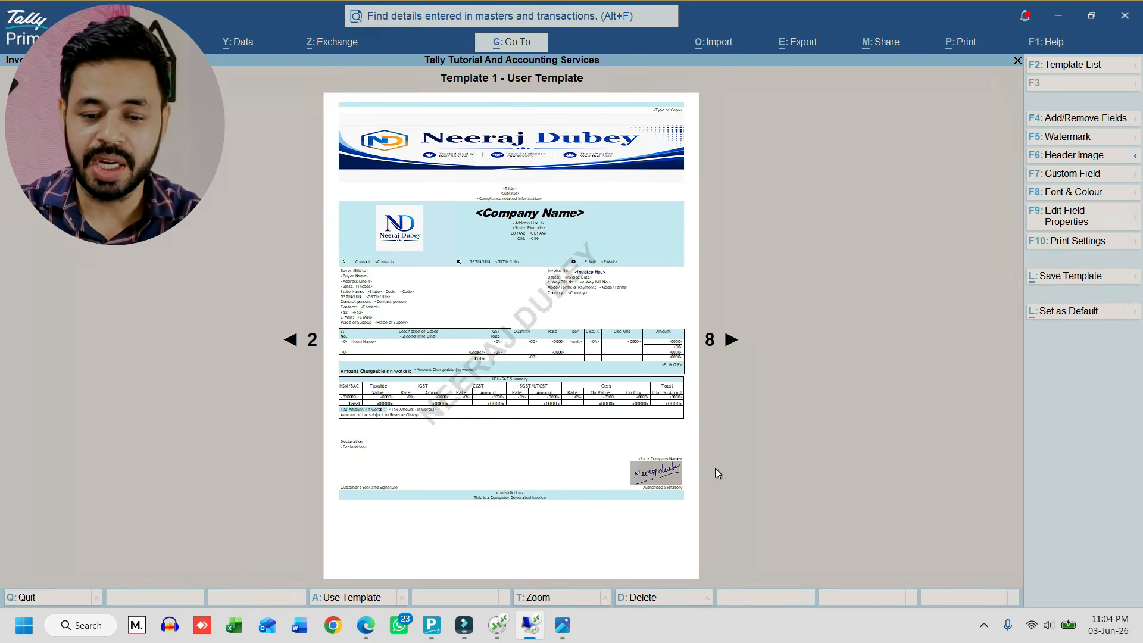
left_click(1074, 278)
key("ctrl+a")
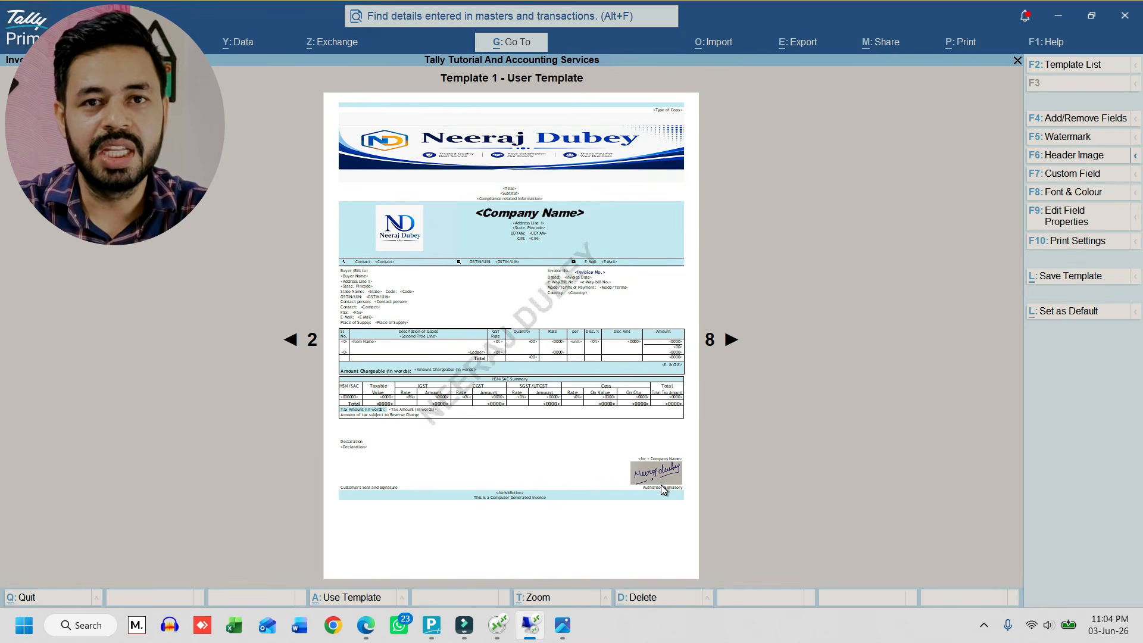